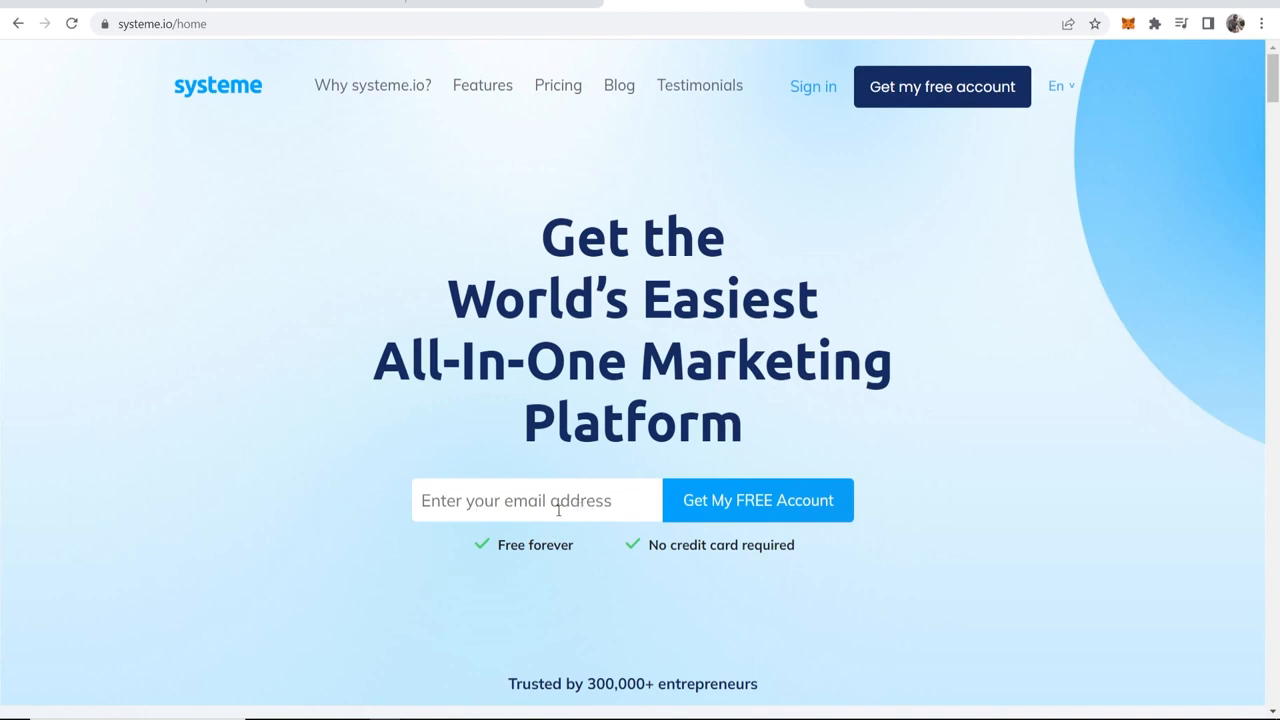
left_click_drag(588, 546, 500, 545)
left_click_drag(797, 547, 650, 562)
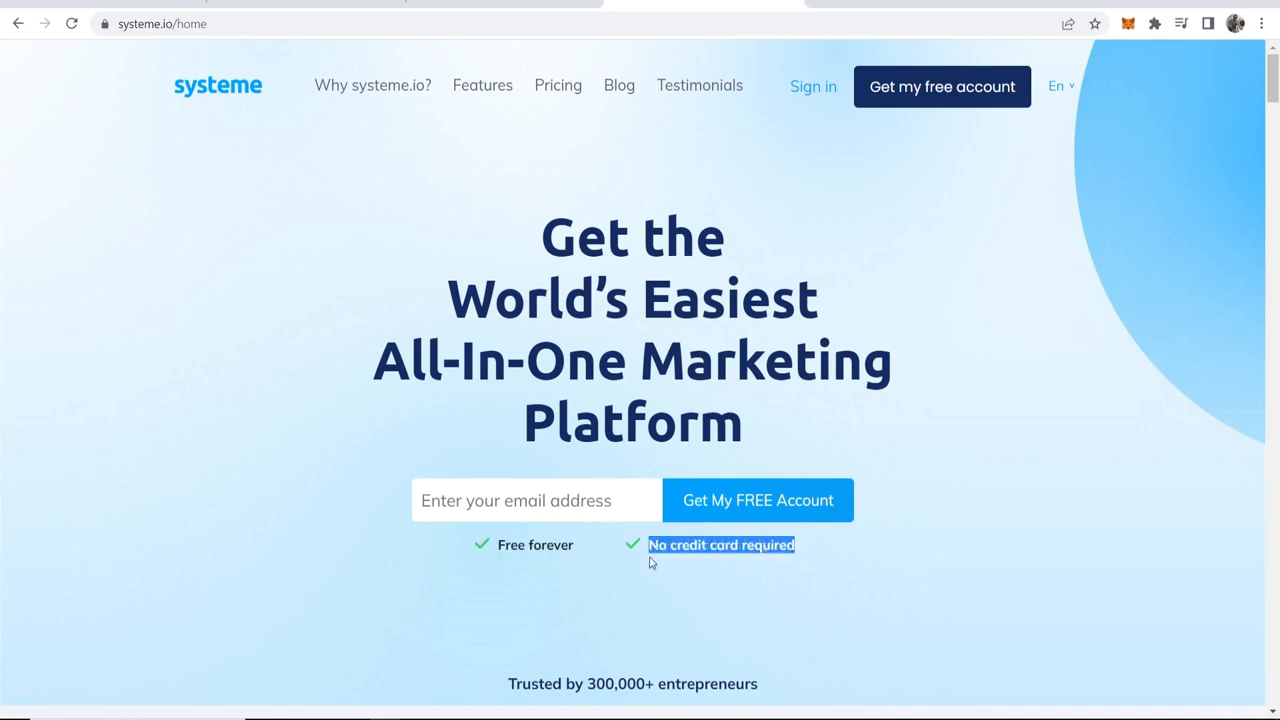
left_click(760, 323)
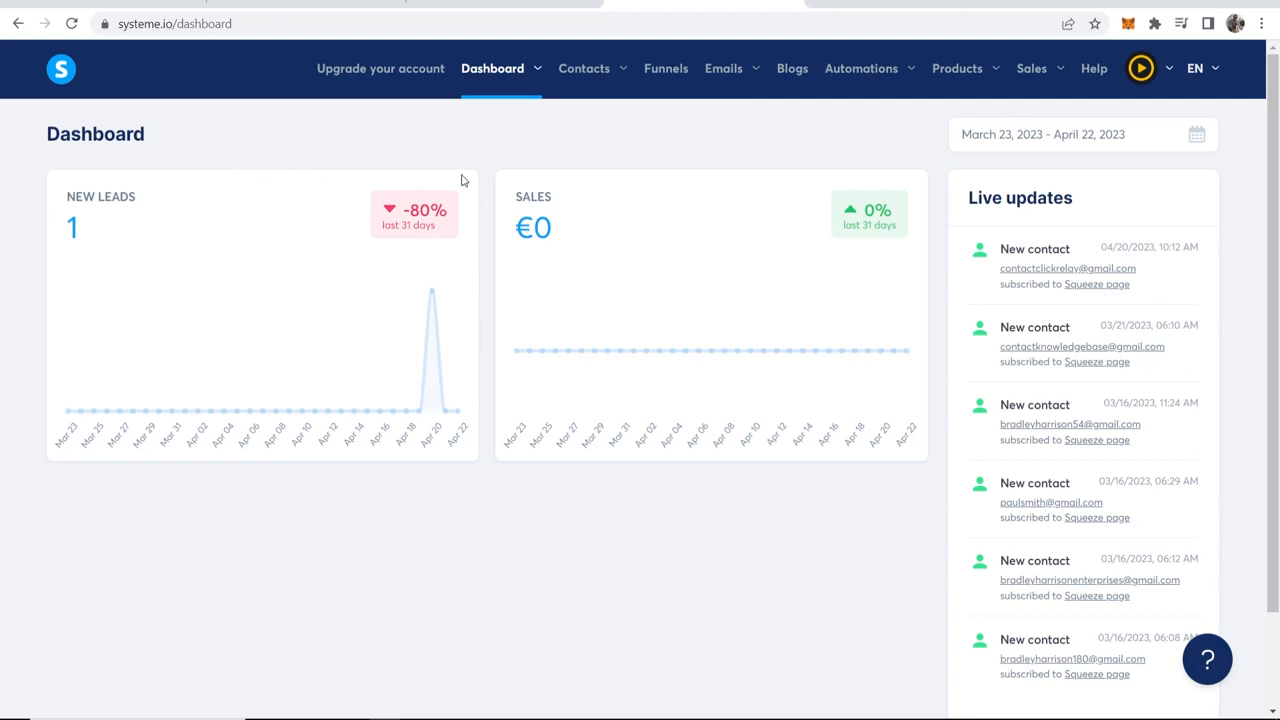
Step: Start a new funnel named YT TUTORIAL with Build an audience as its goal
left_click(662, 72)
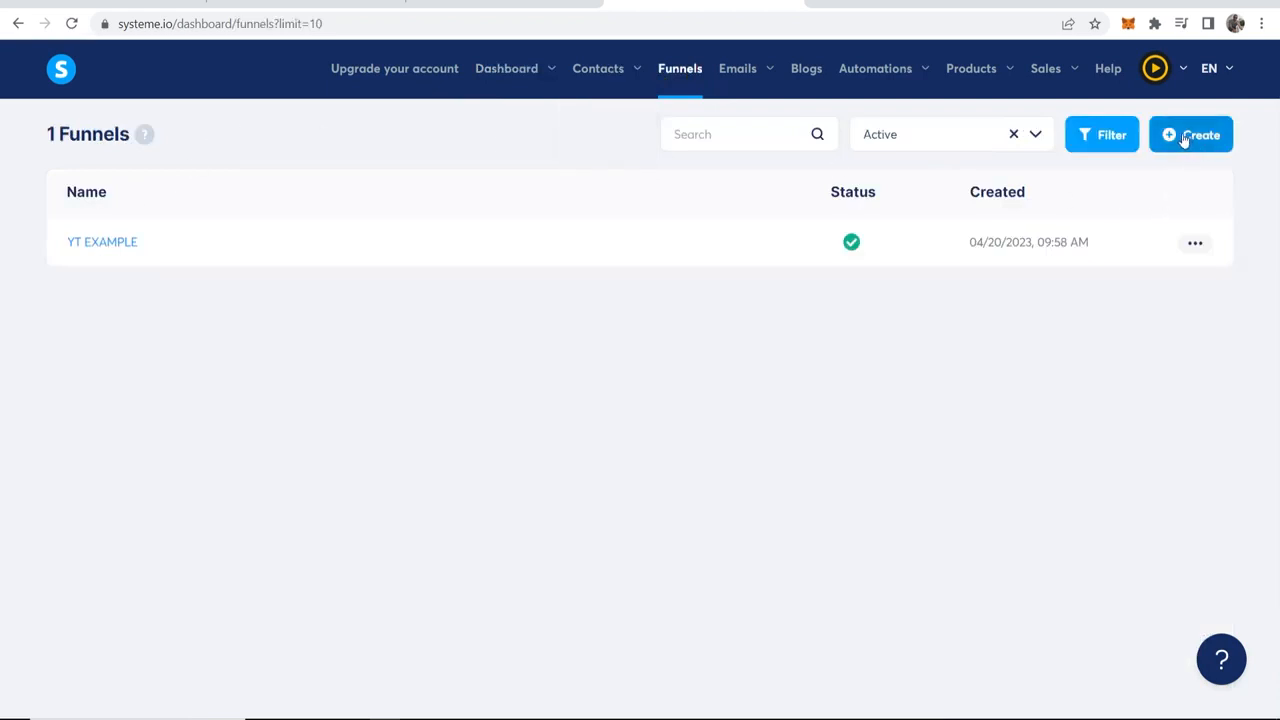
left_click(1192, 134)
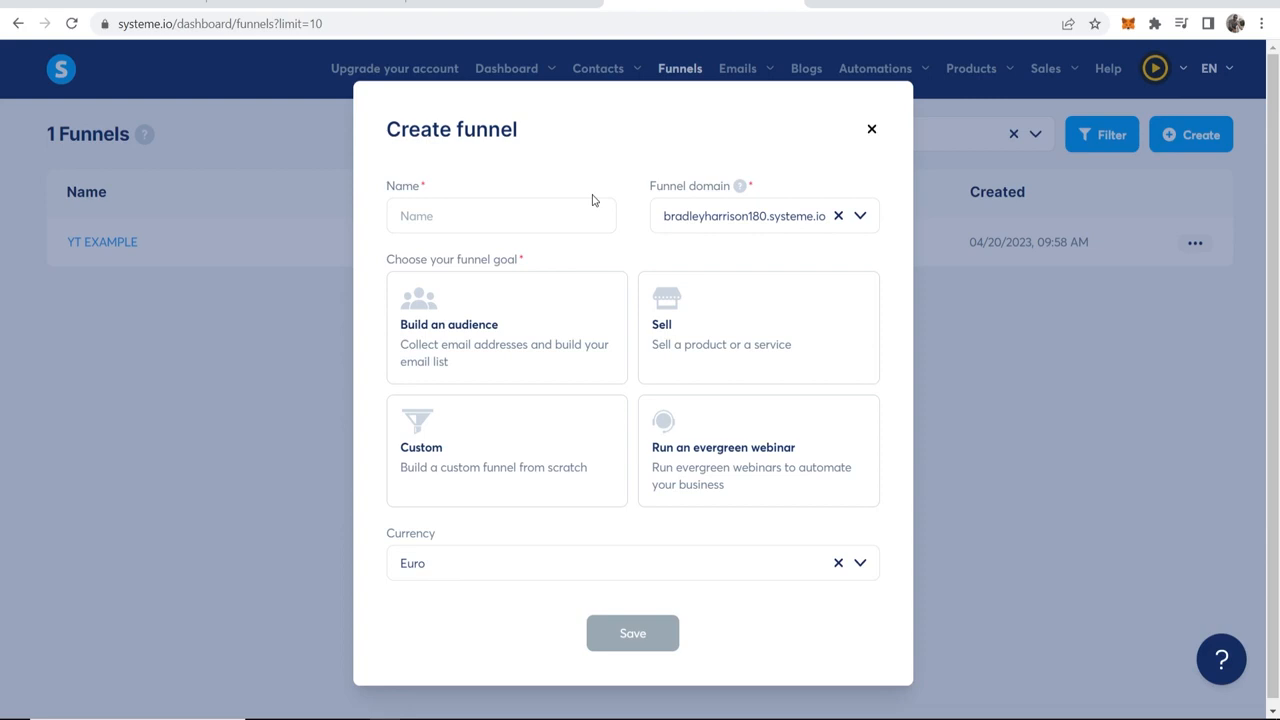
left_click(502, 219)
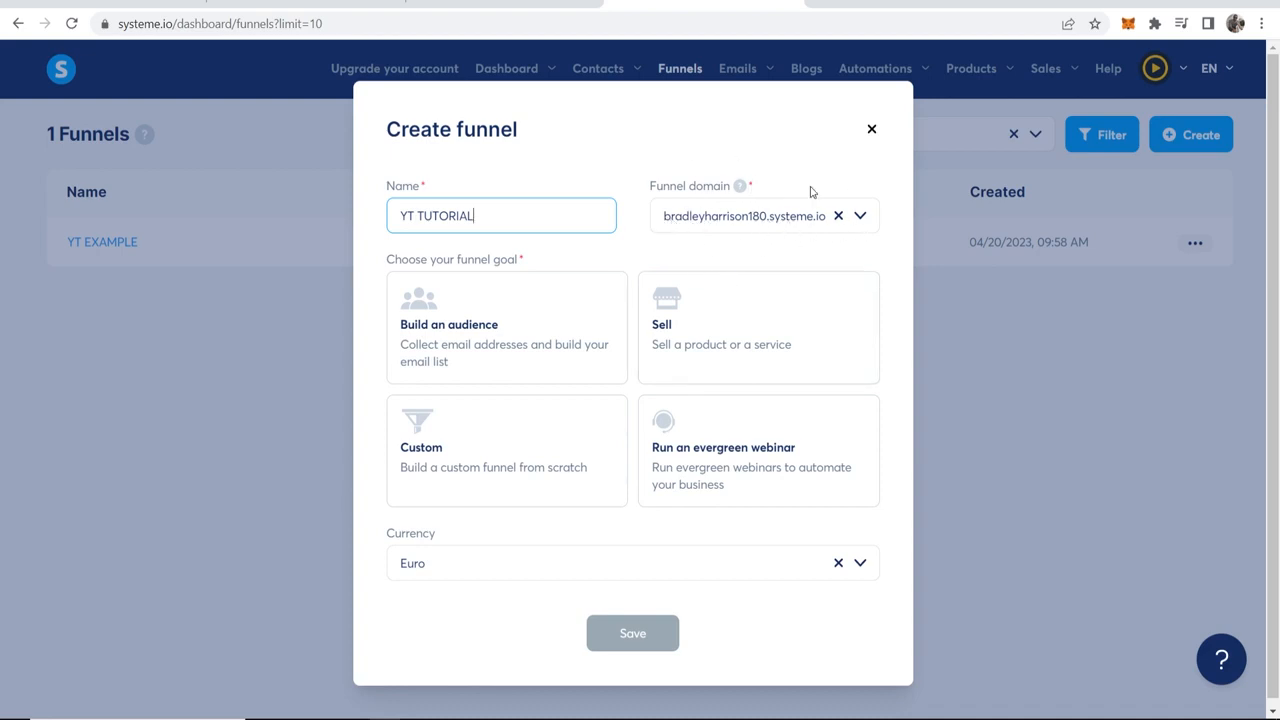
left_click(432, 326)
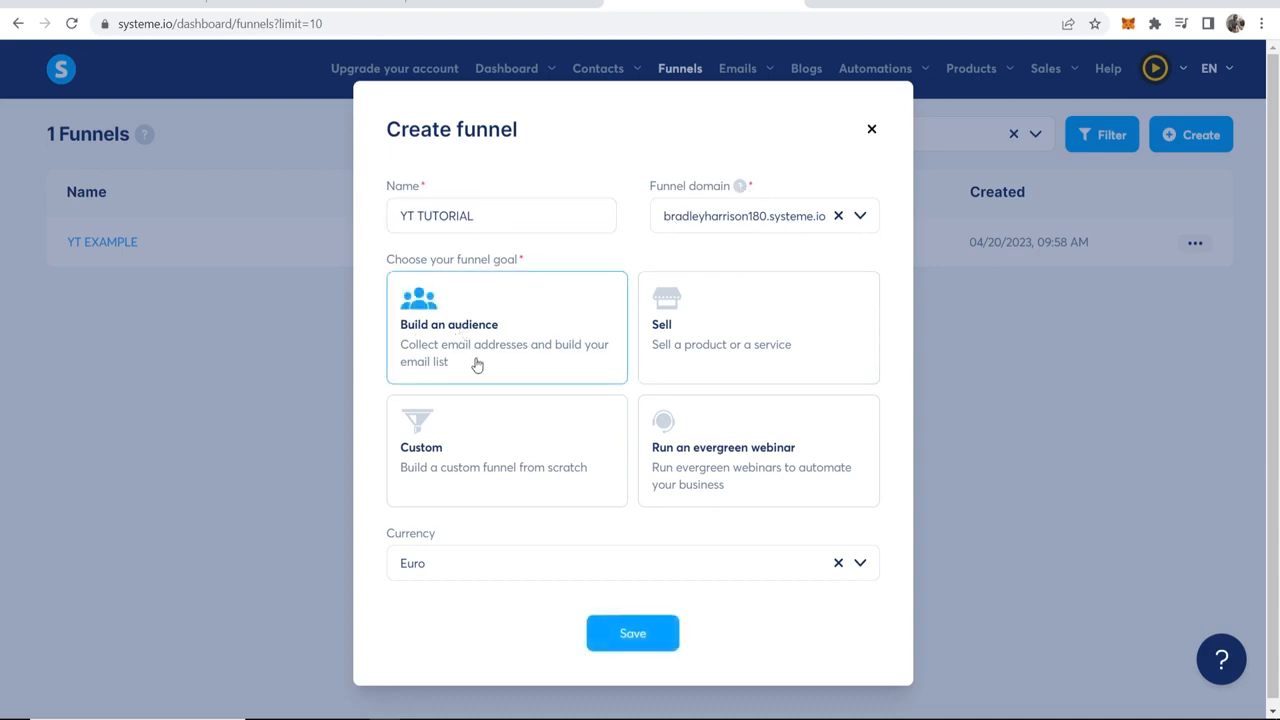
Step: Set the new funnel's currency to U.S. Dollar and save the funnel
left_click(862, 563)
scroll(500, 450, "down", 2)
scroll(488, 443, "down", 4)
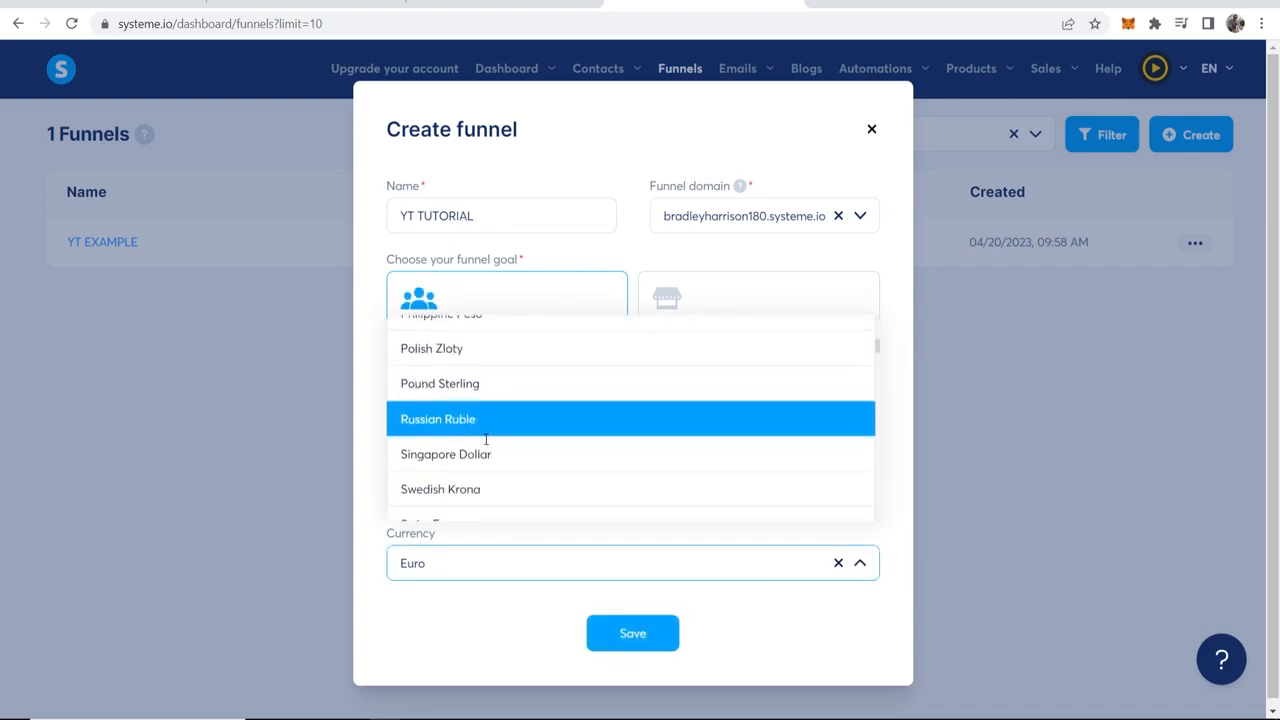
left_click(450, 367)
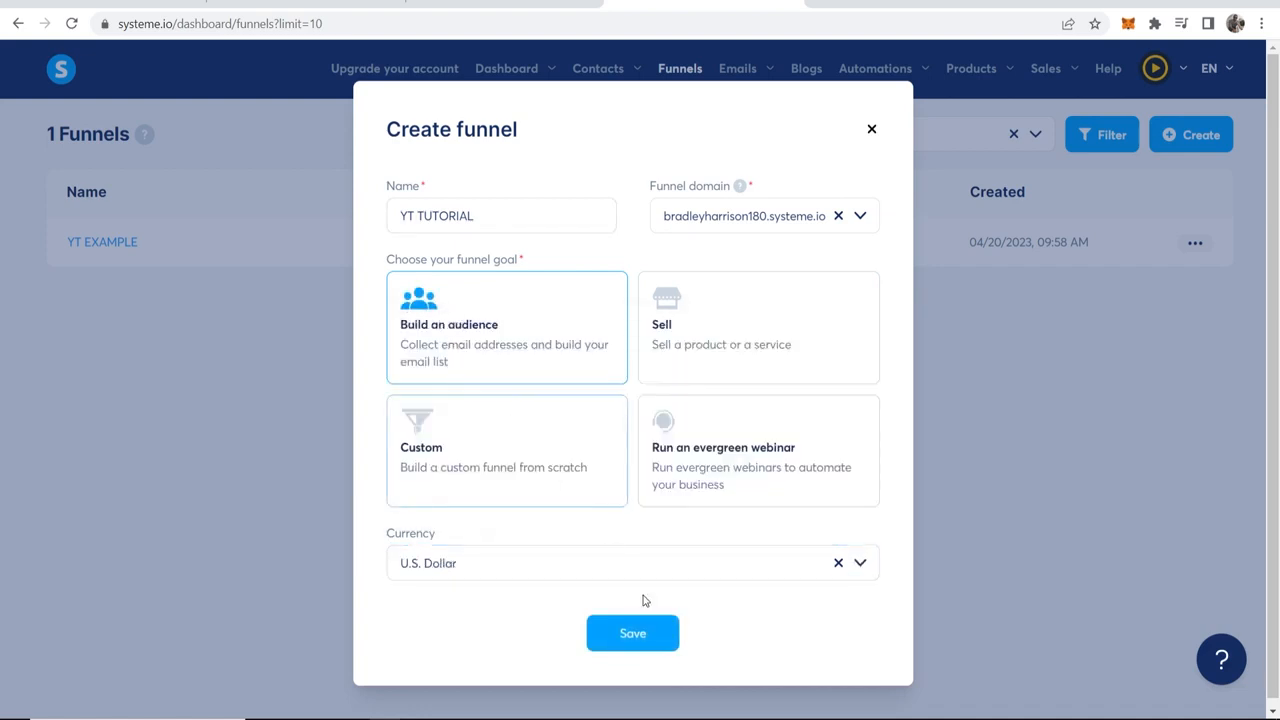
left_click(644, 638)
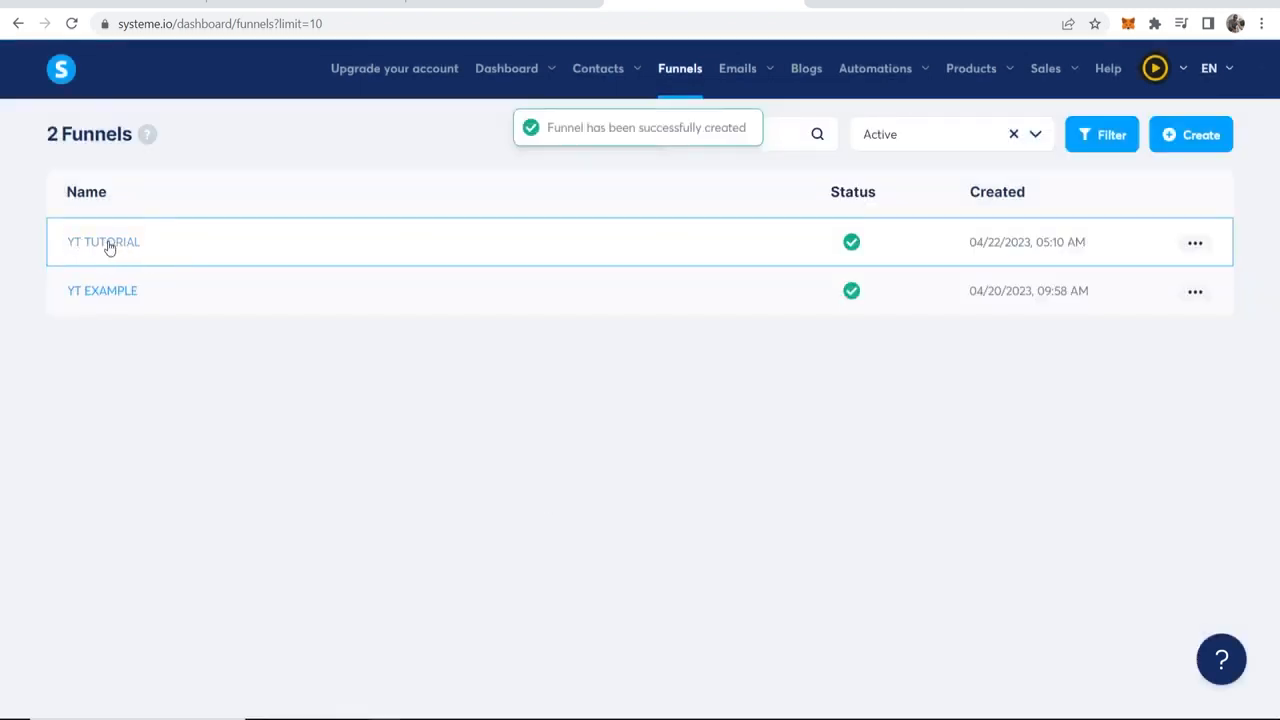
Step: Open the YT TUTORIAL funnel and choose the landing page ebook template with the green and purple book for the squeeze page
left_click(105, 247)
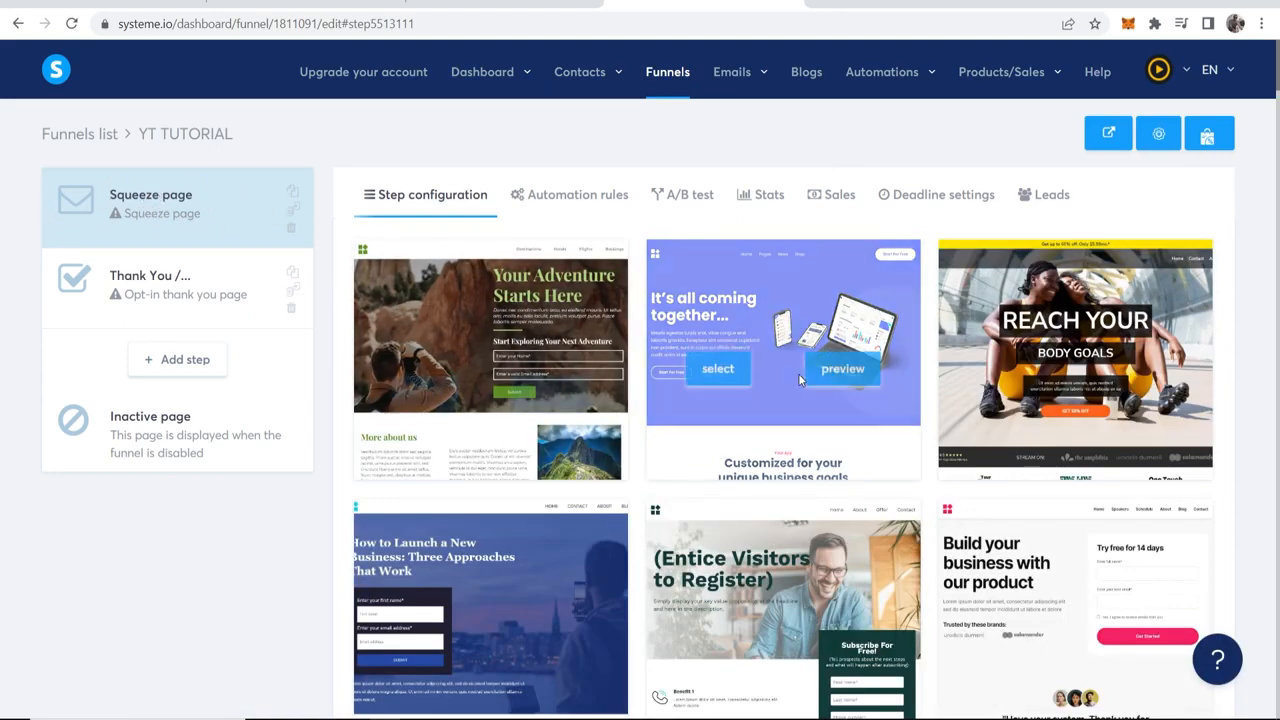
scroll(798, 373, "down", 5)
scroll(786, 390, "down", 10)
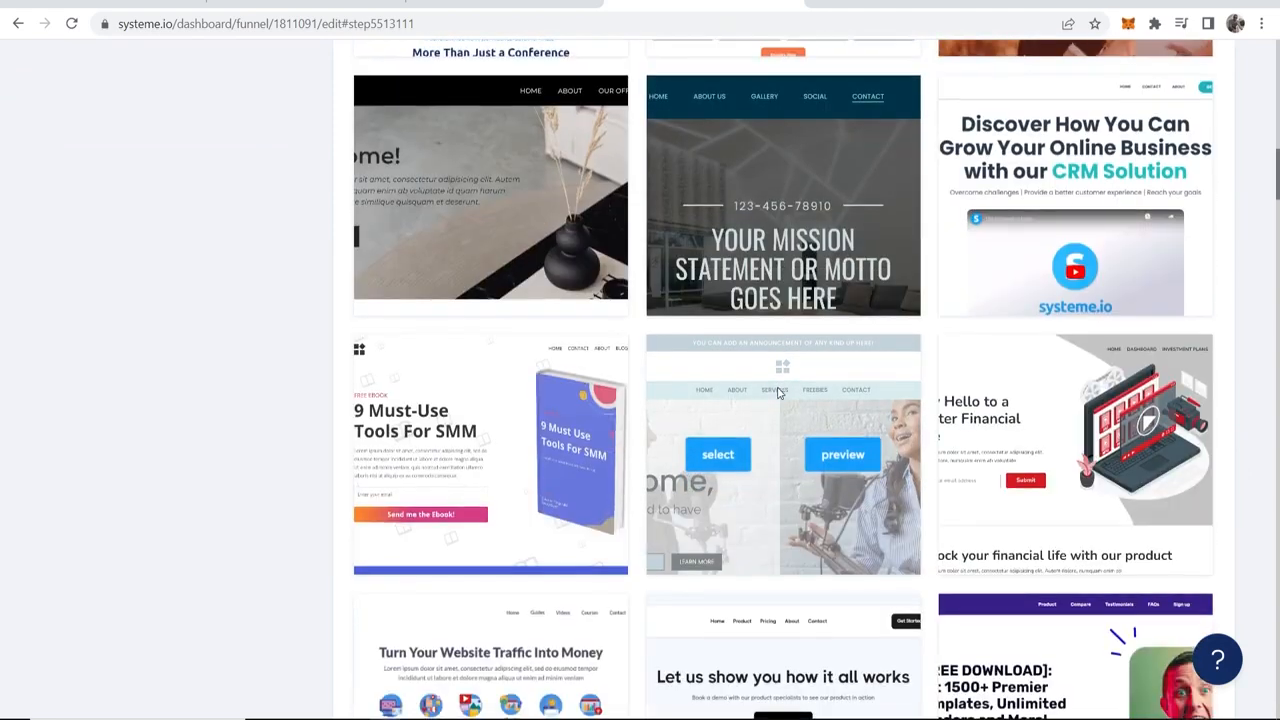
scroll(784, 392, "down", 6)
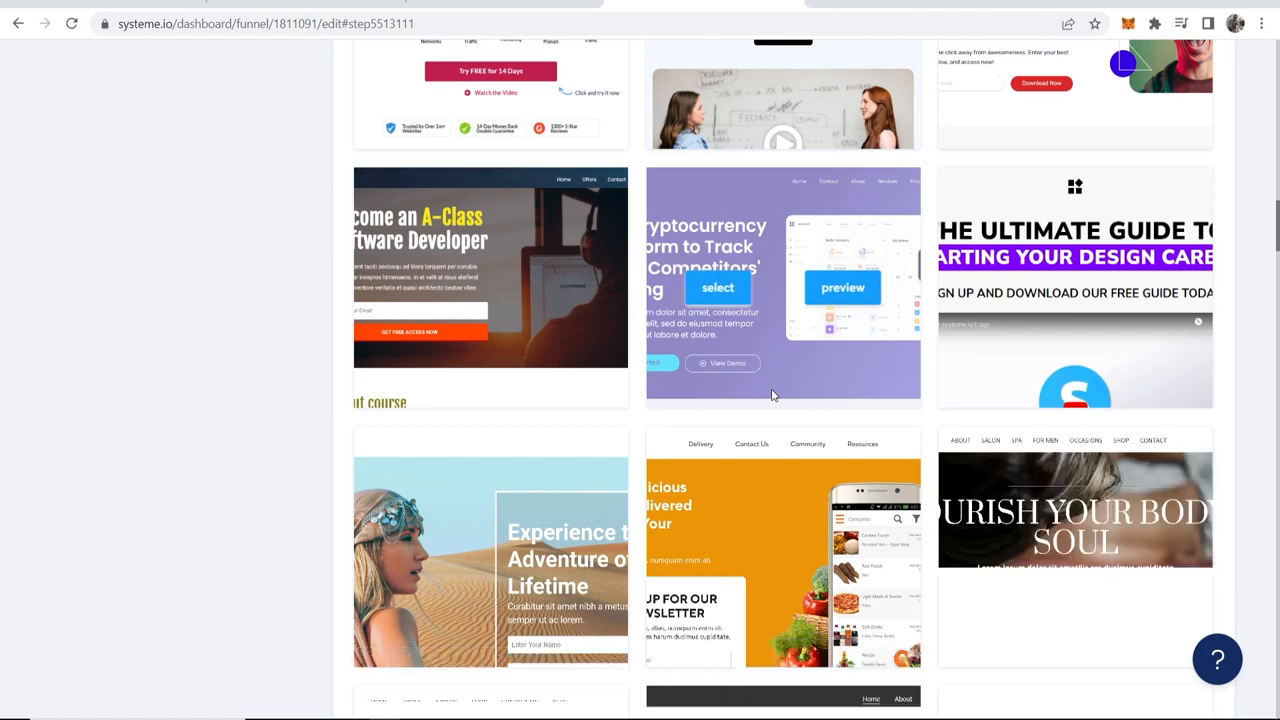
scroll(771, 395, "down", 5)
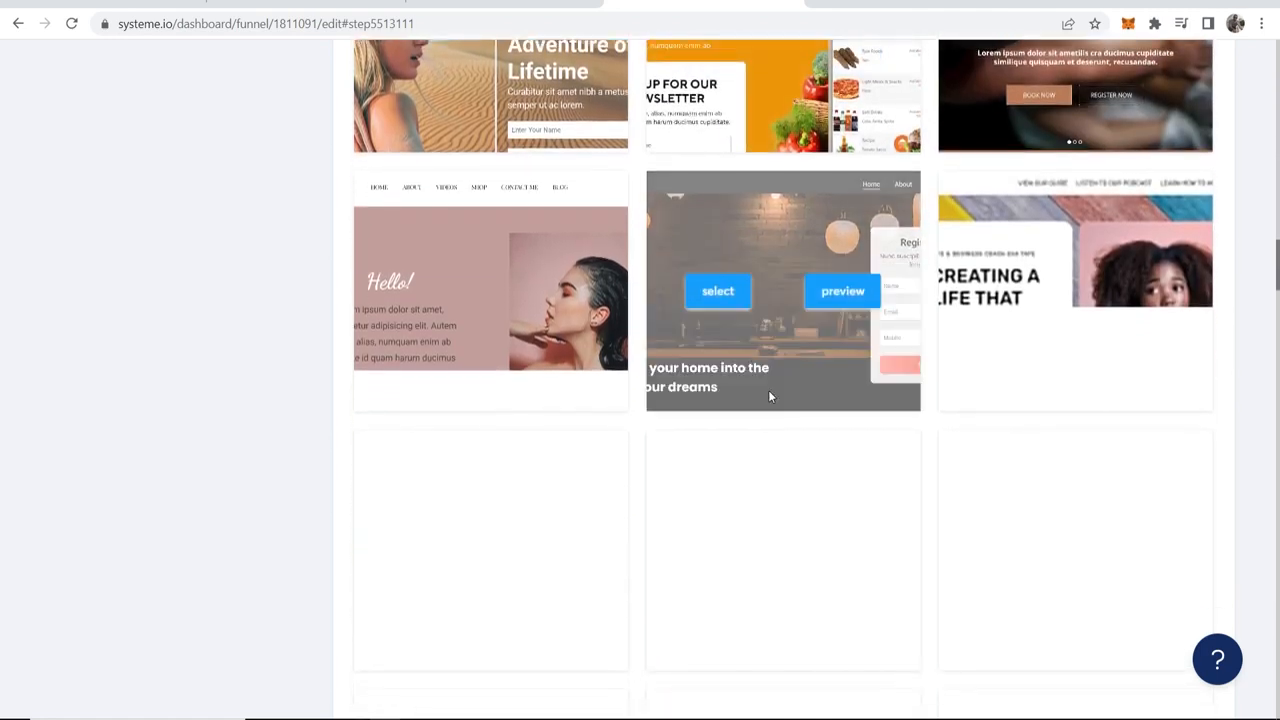
scroll(303, 357, "down", 6)
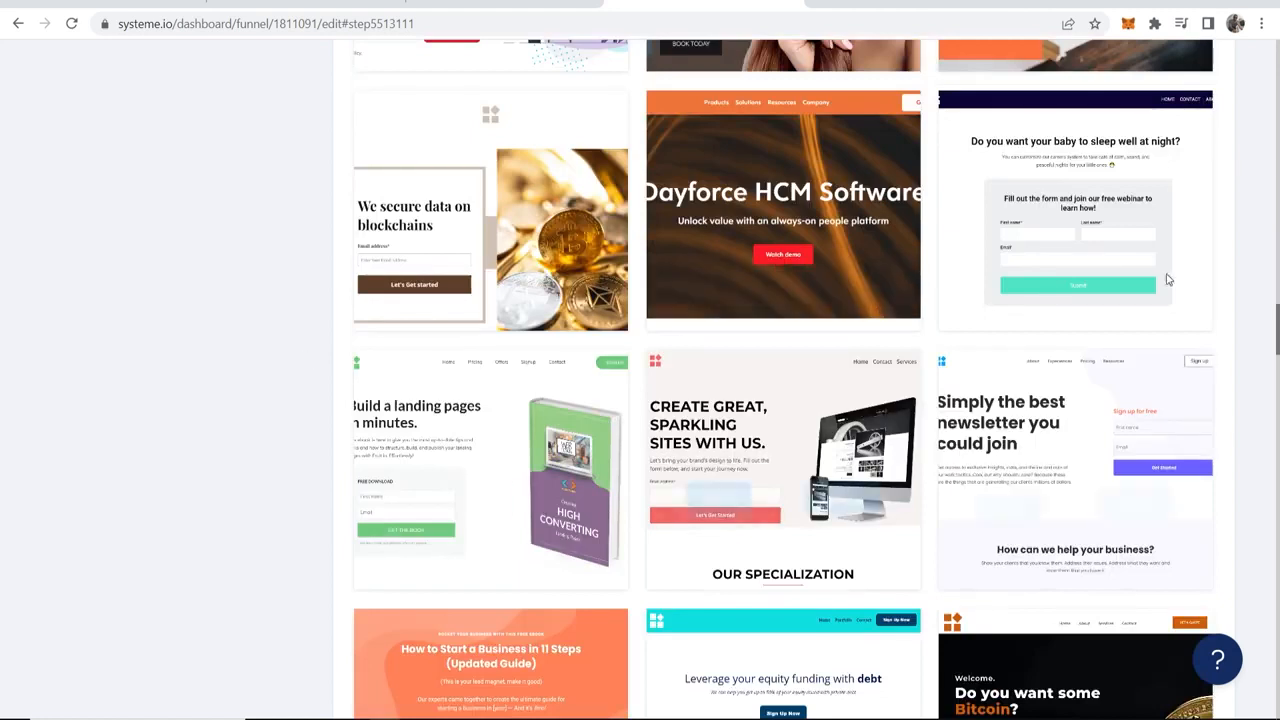
mouse_move(1038, 186)
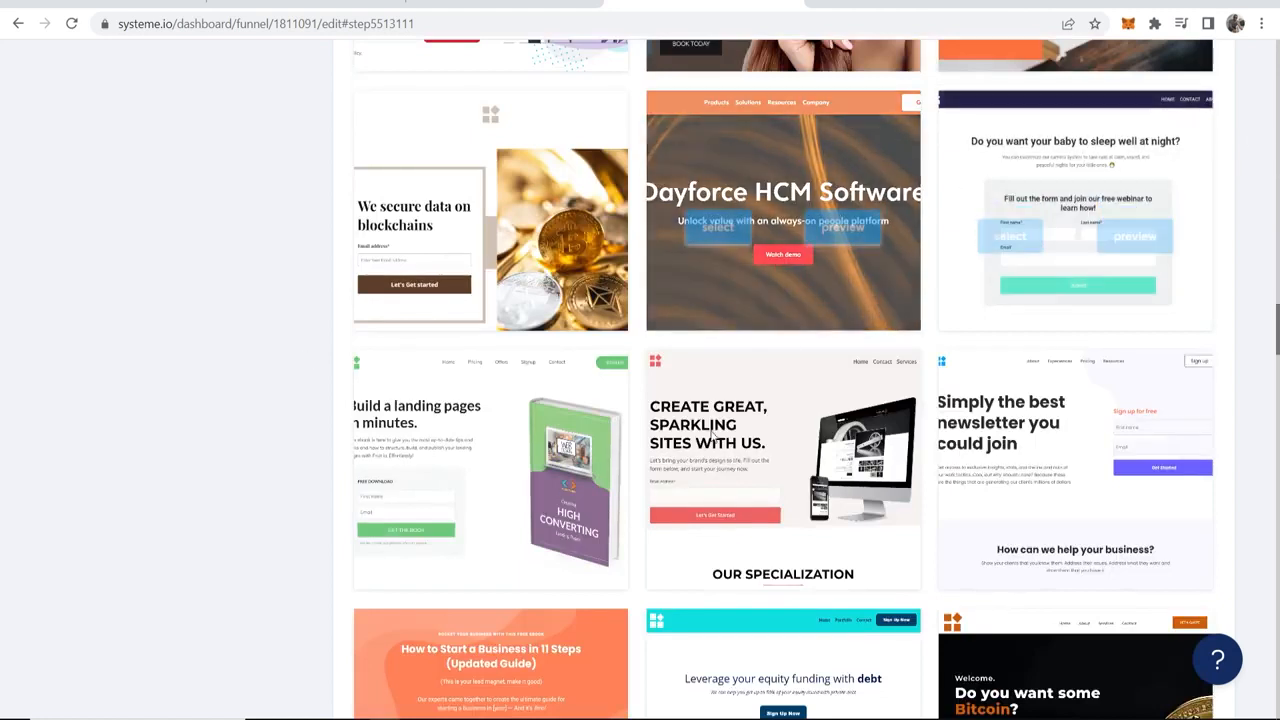
mouse_move(435, 392)
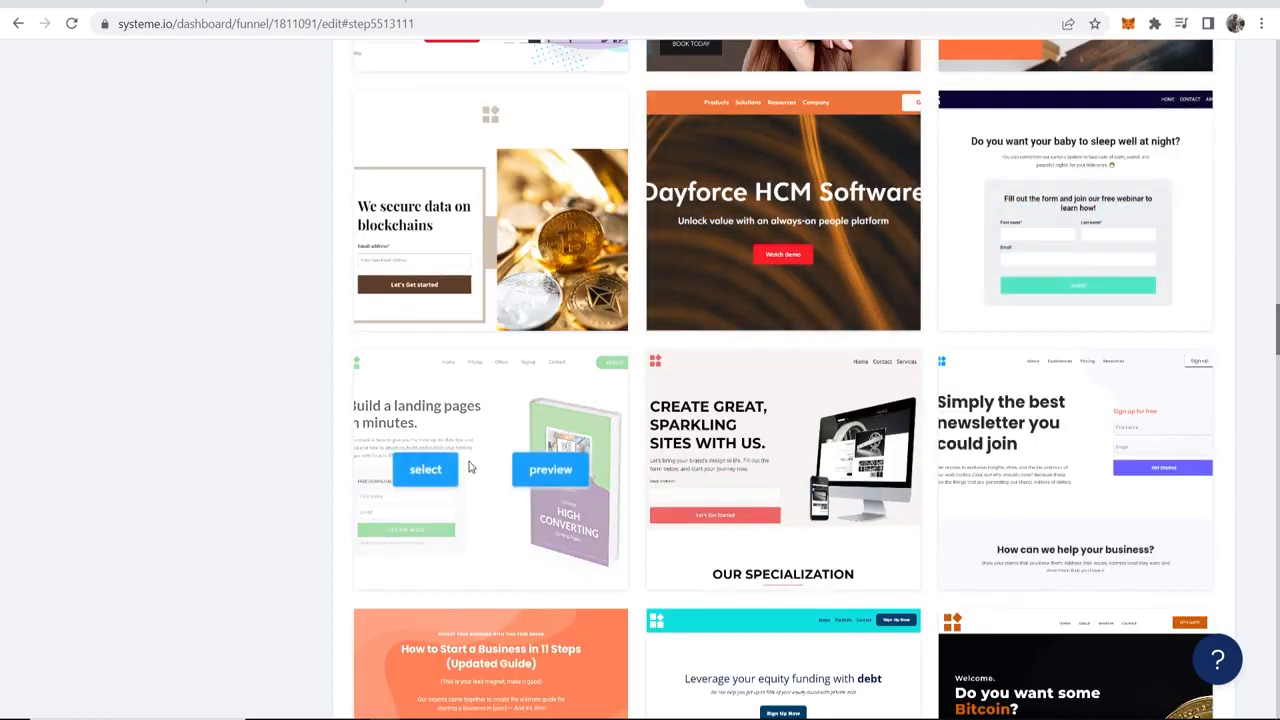
mouse_move(422, 474)
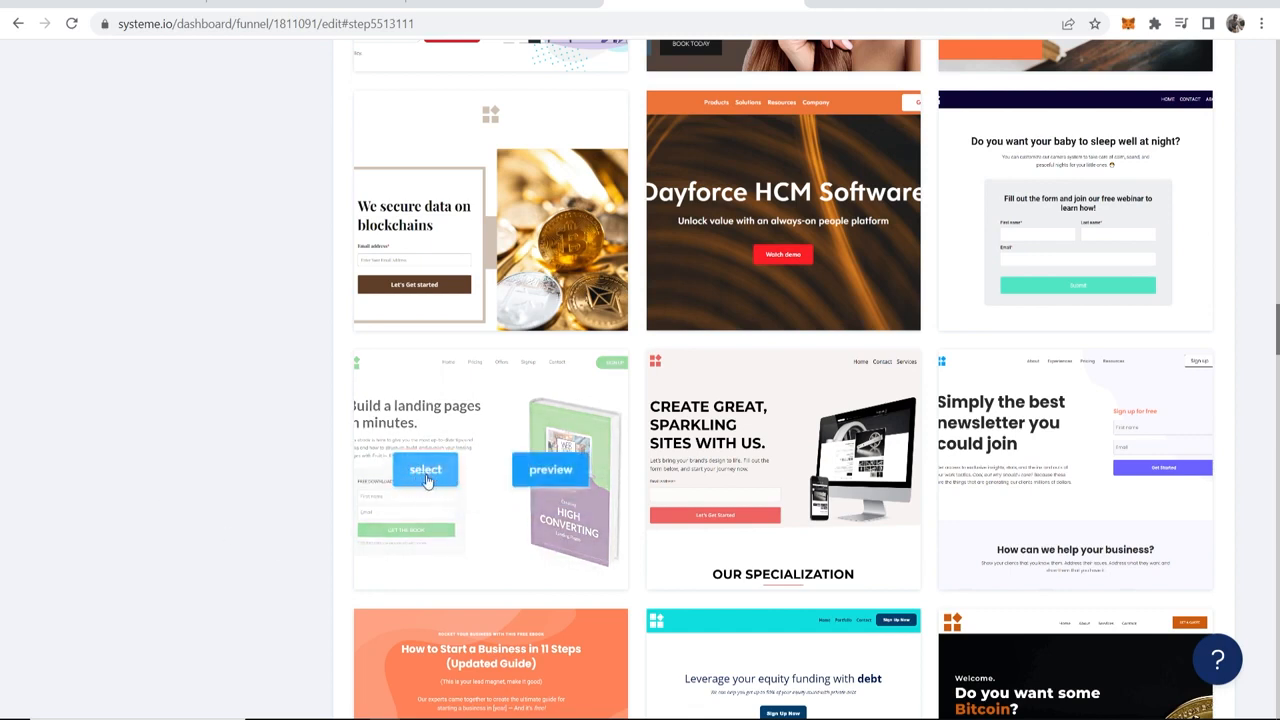
left_click(427, 480)
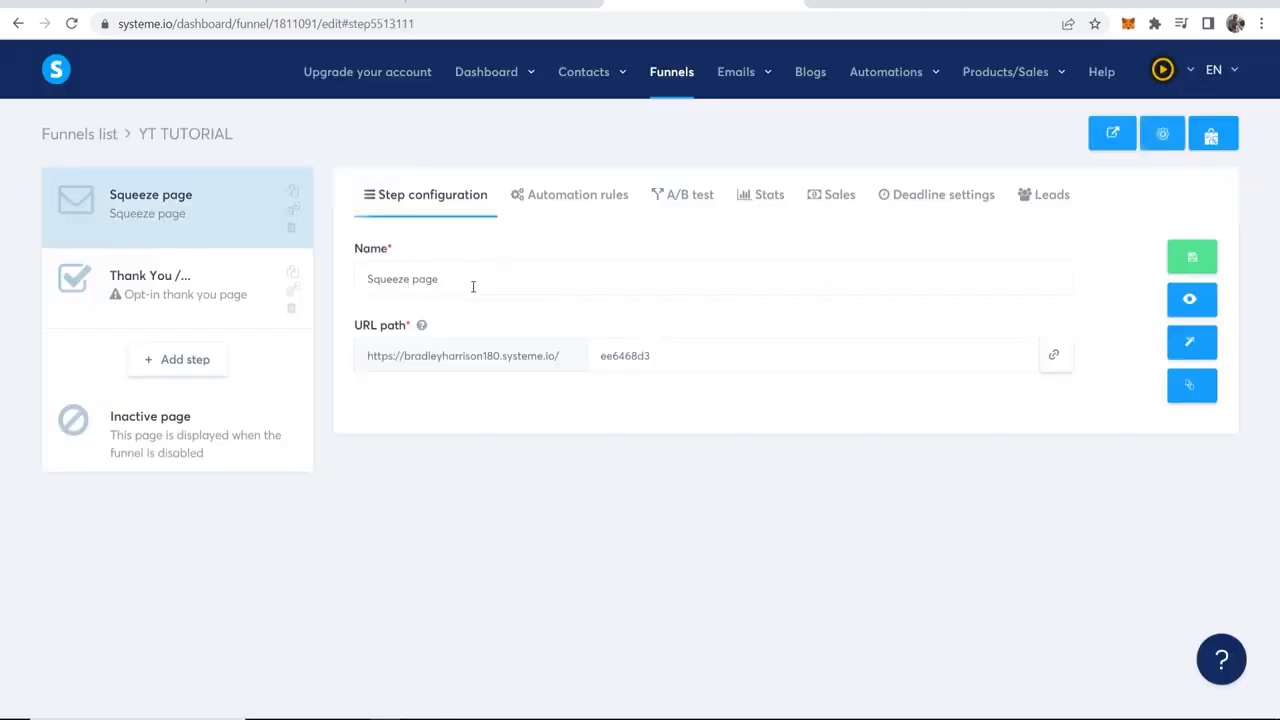
Step: Enter Free Training as the squeeze page's name and open the page in the page editor
left_click_drag(473, 287, 291, 274)
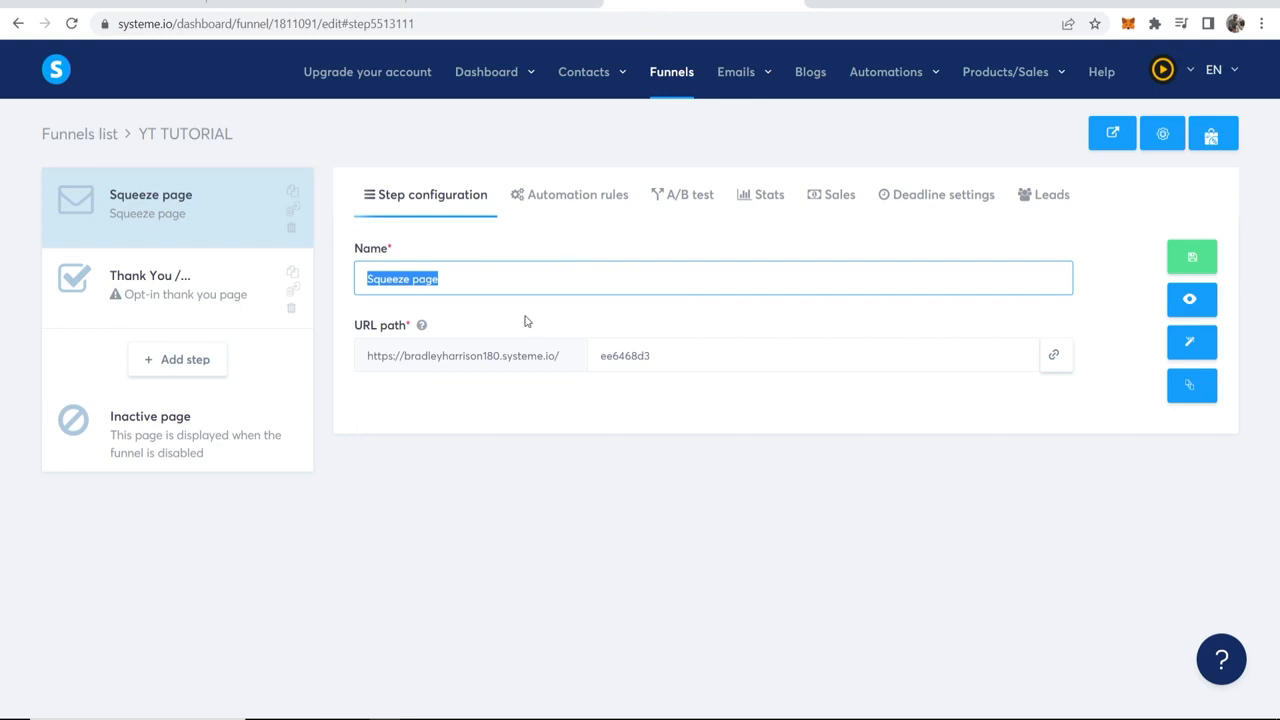
type("f")
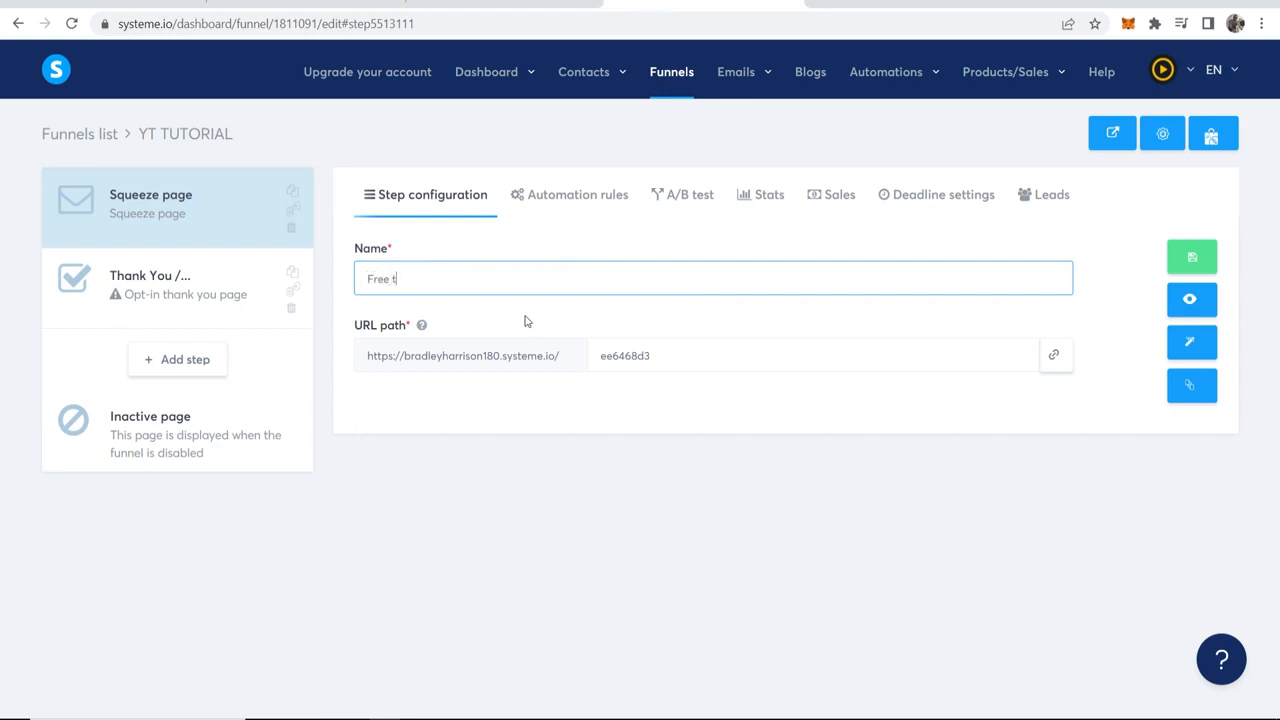
type("ree Training")
left_click(1058, 332)
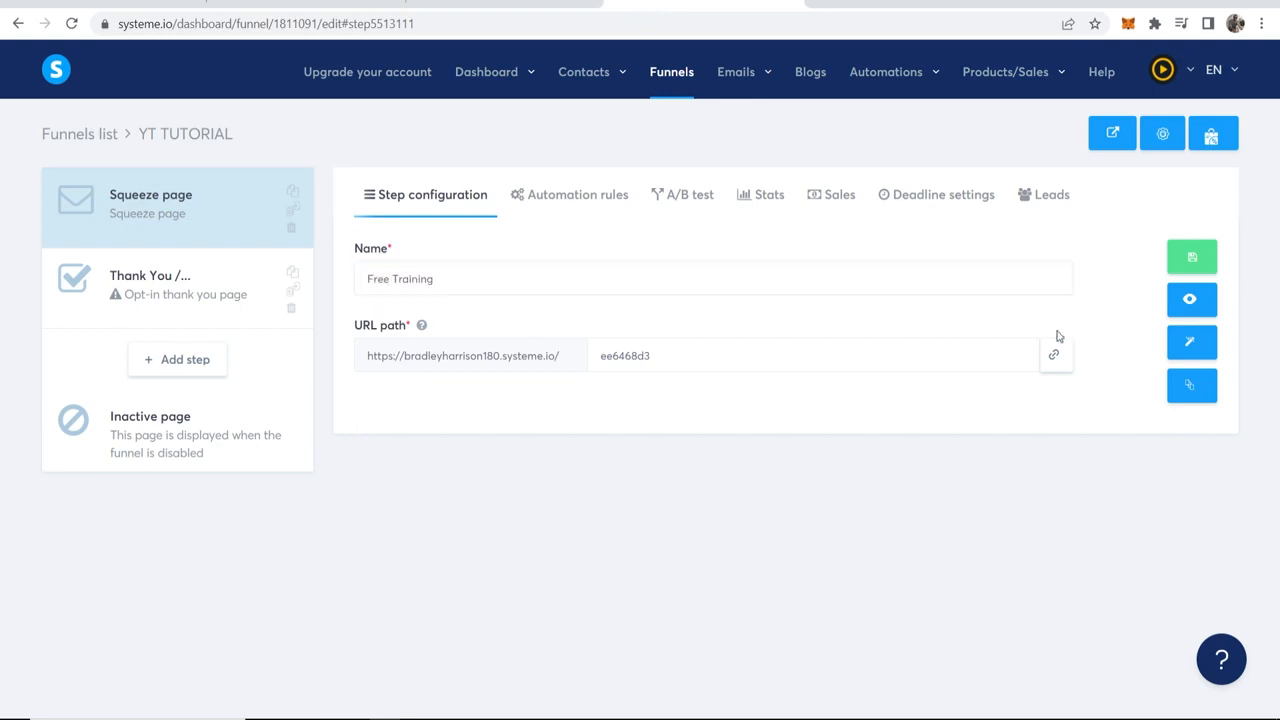
left_click(1199, 345)
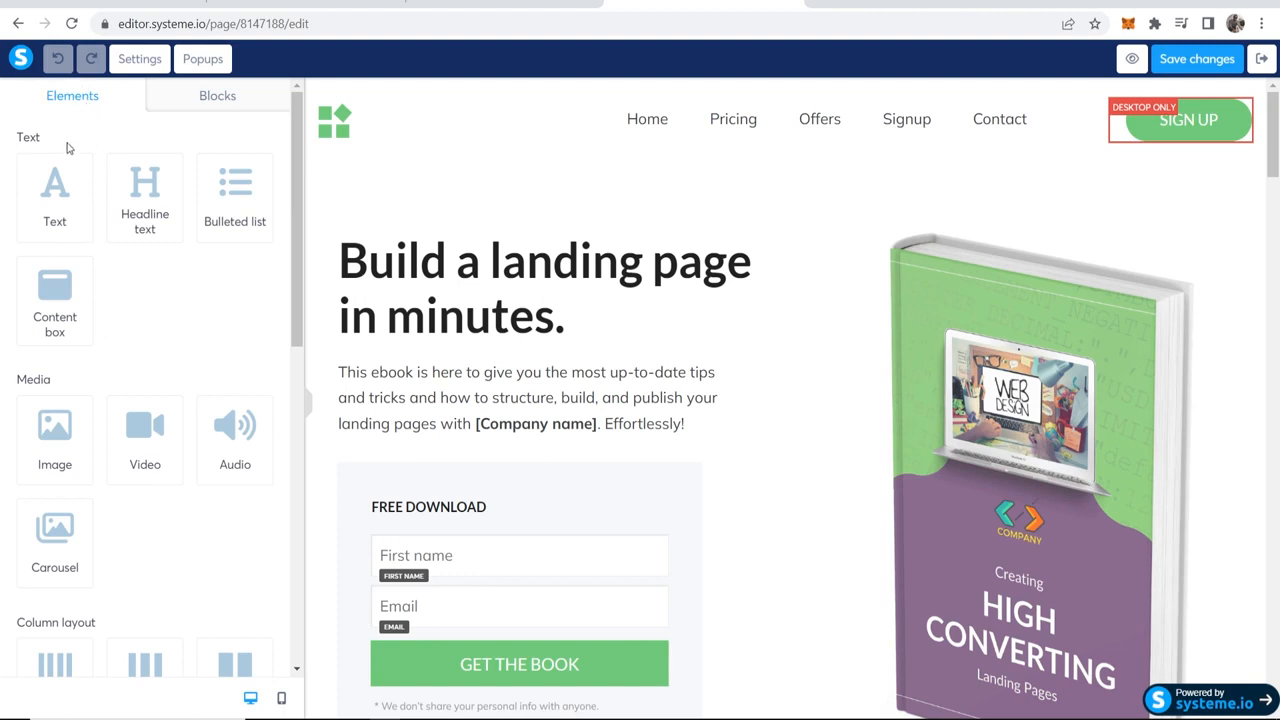
Step: Look through the page elements and the ready-made block categories available in the editor
scroll(46, 190, "down", 2)
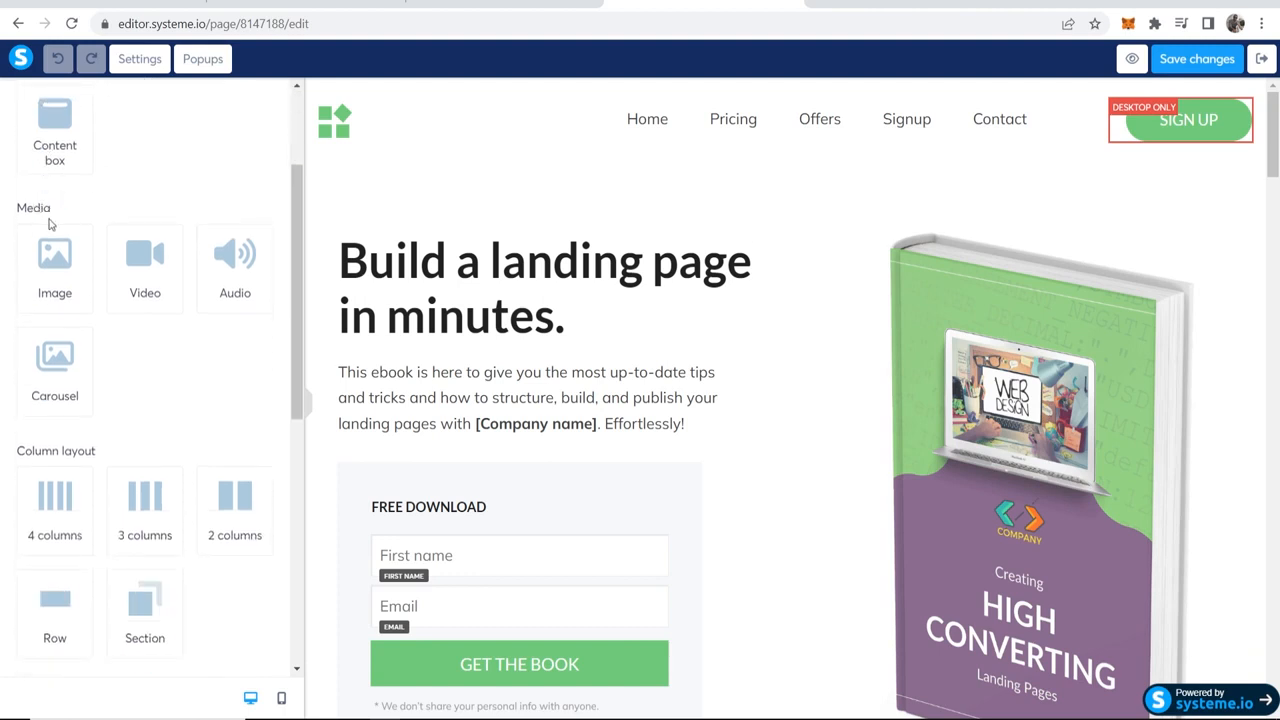
scroll(80, 290, "down", 3)
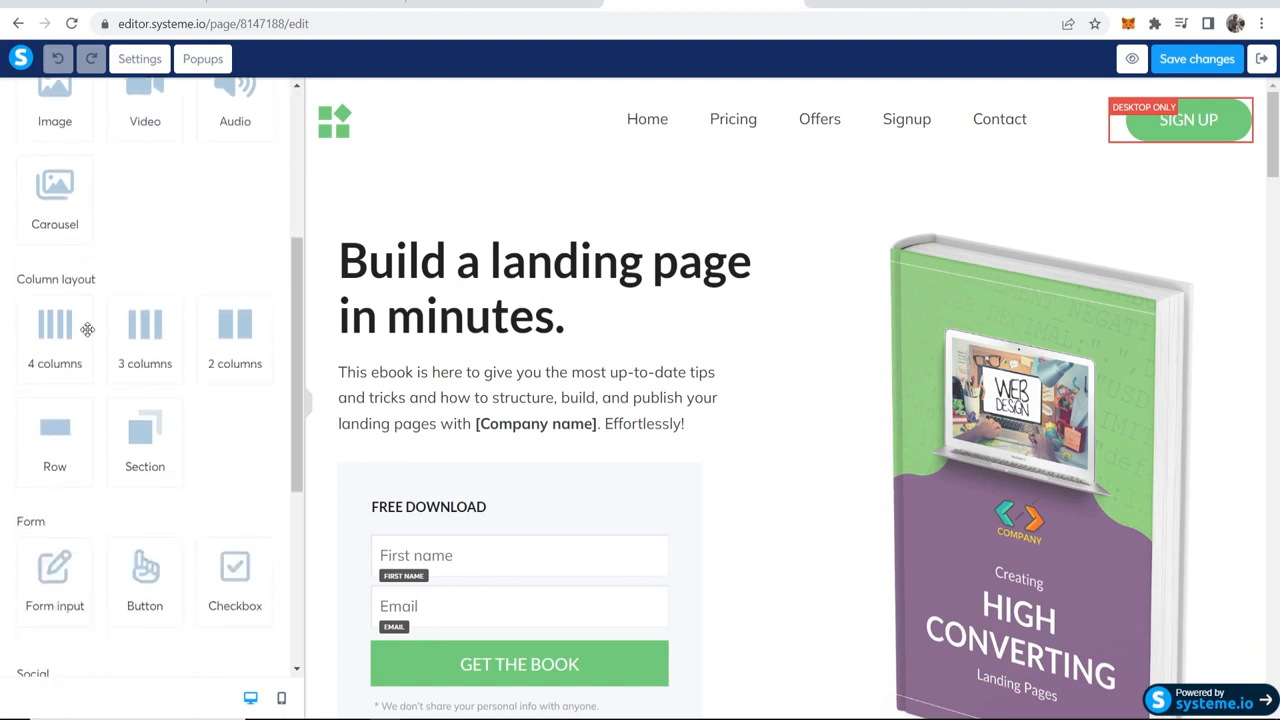
scroll(140, 370, "down", 1)
scroll(150, 372, "down", 2)
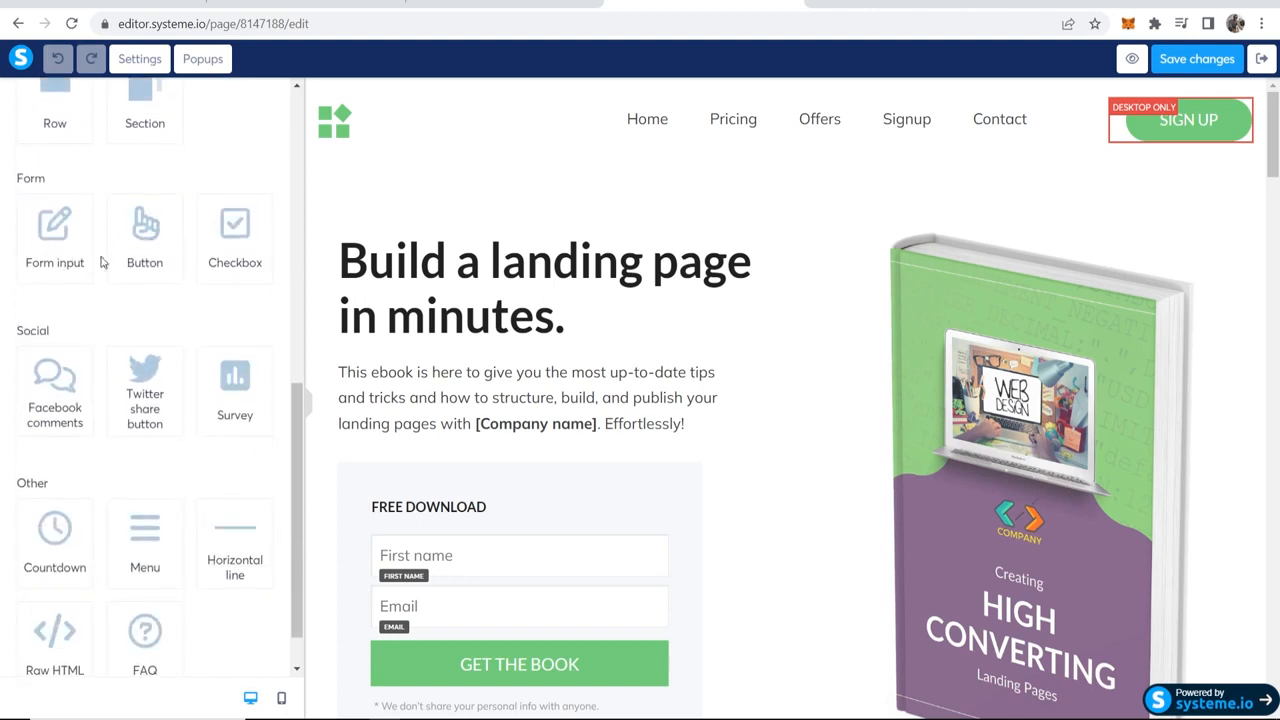
scroll(114, 280, "down", 1)
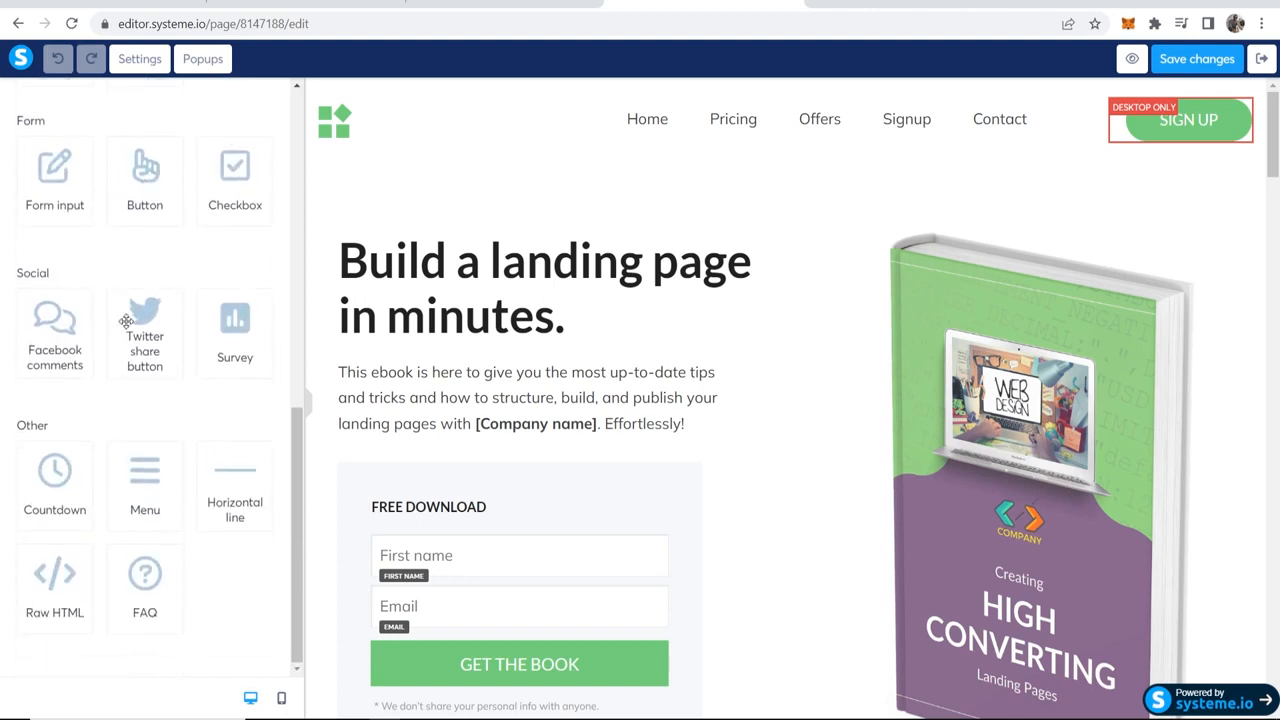
scroll(126, 321, "up", 4)
scroll(128, 323, "up", 3)
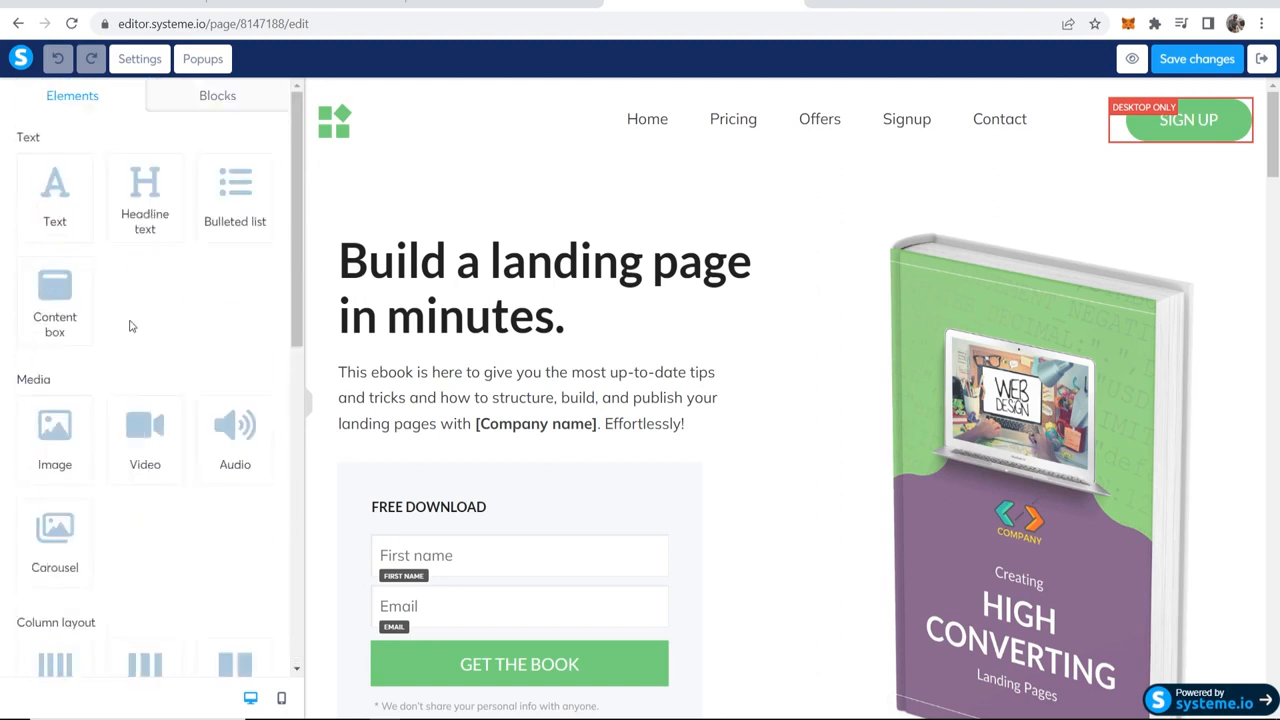
left_click(198, 98)
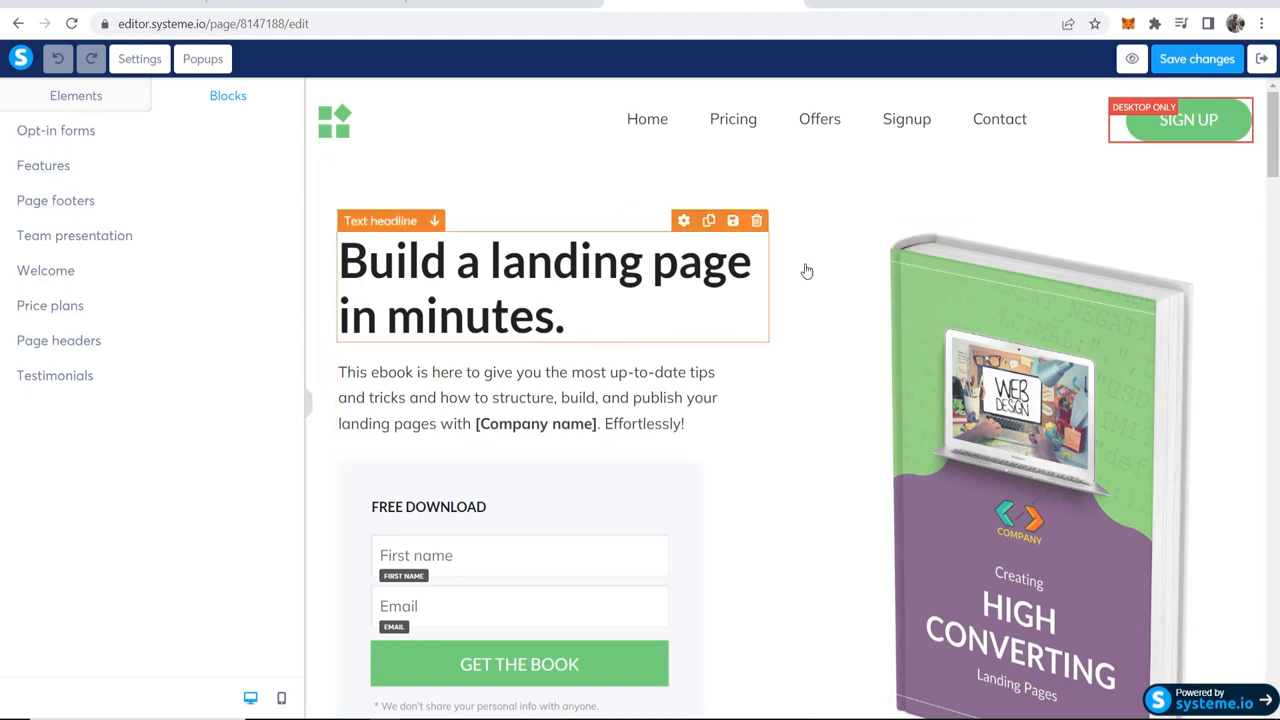
left_click(88, 97)
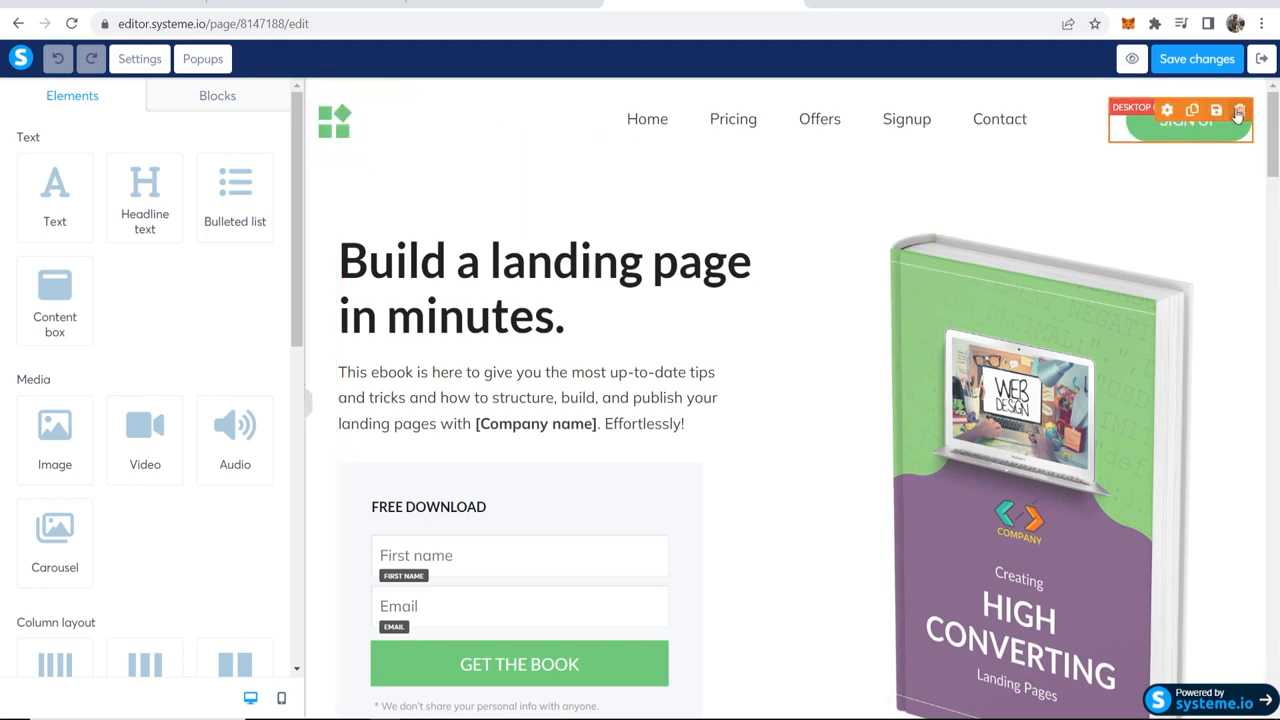
Step: Delete the SIGN UP button and the header row holding the logo and navigation links
left_click(1240, 111)
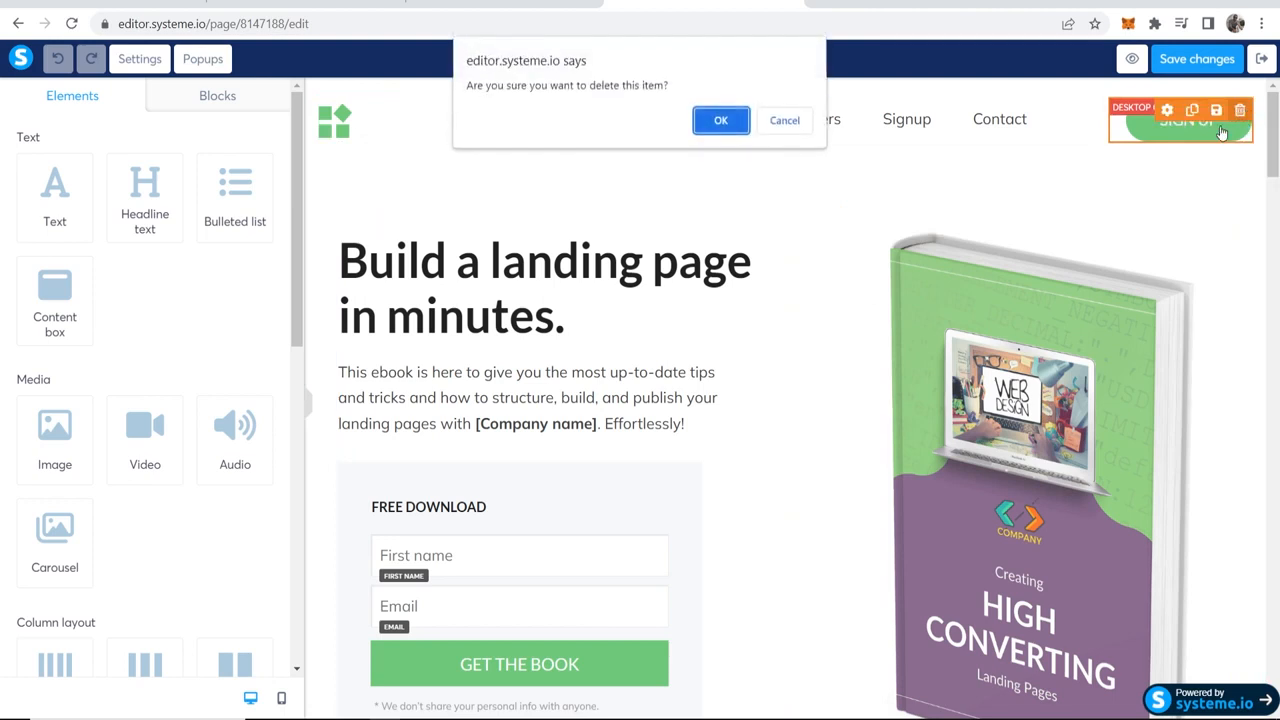
left_click(727, 118)
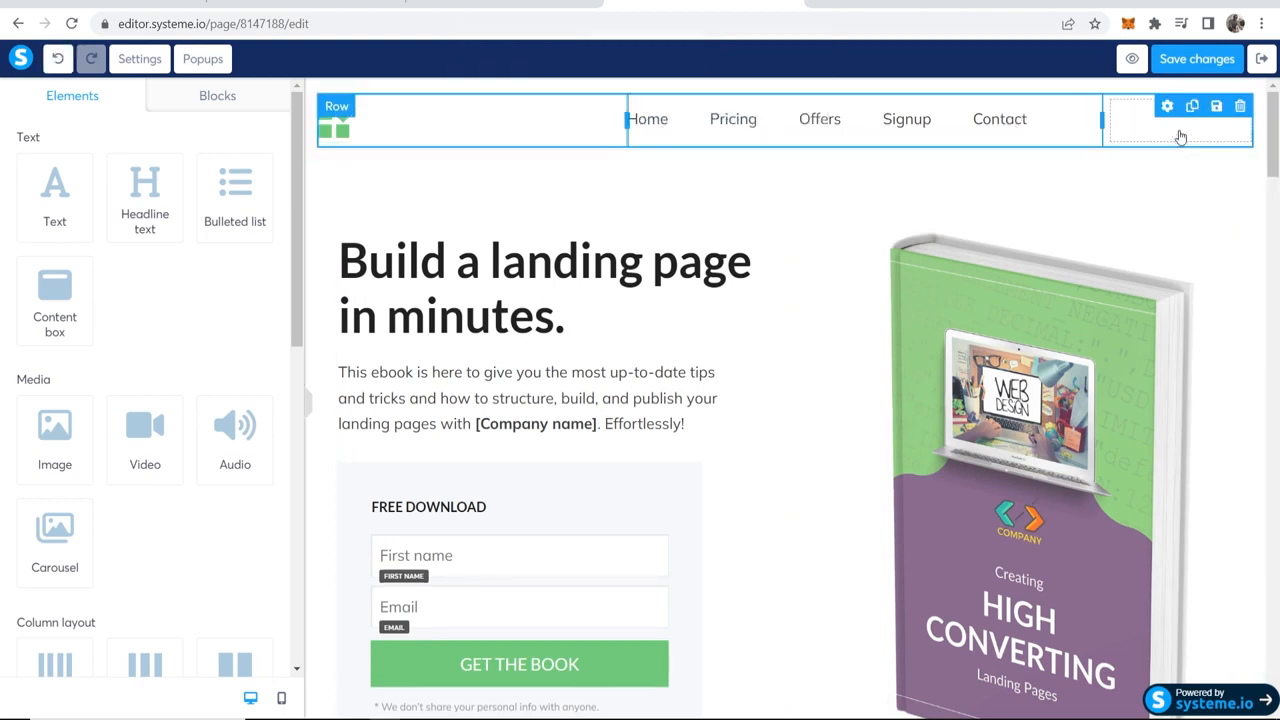
left_click(1240, 107)
left_click(727, 125)
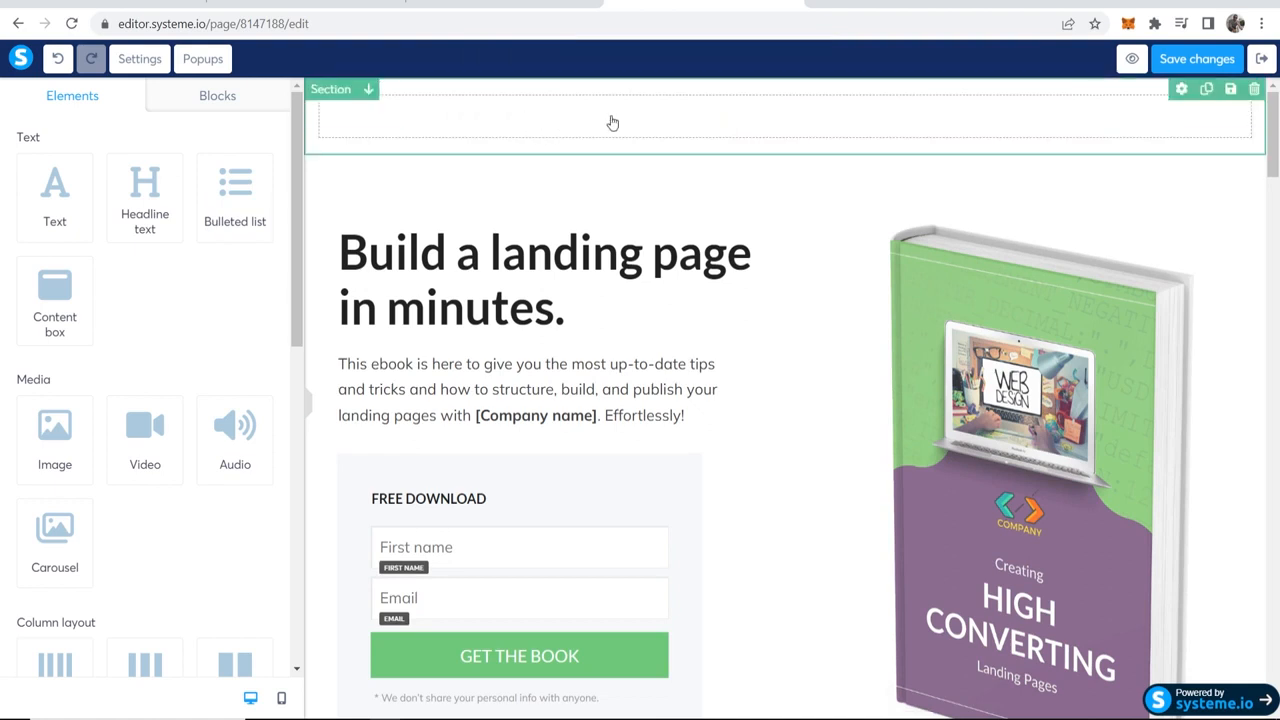
left_click(573, 314)
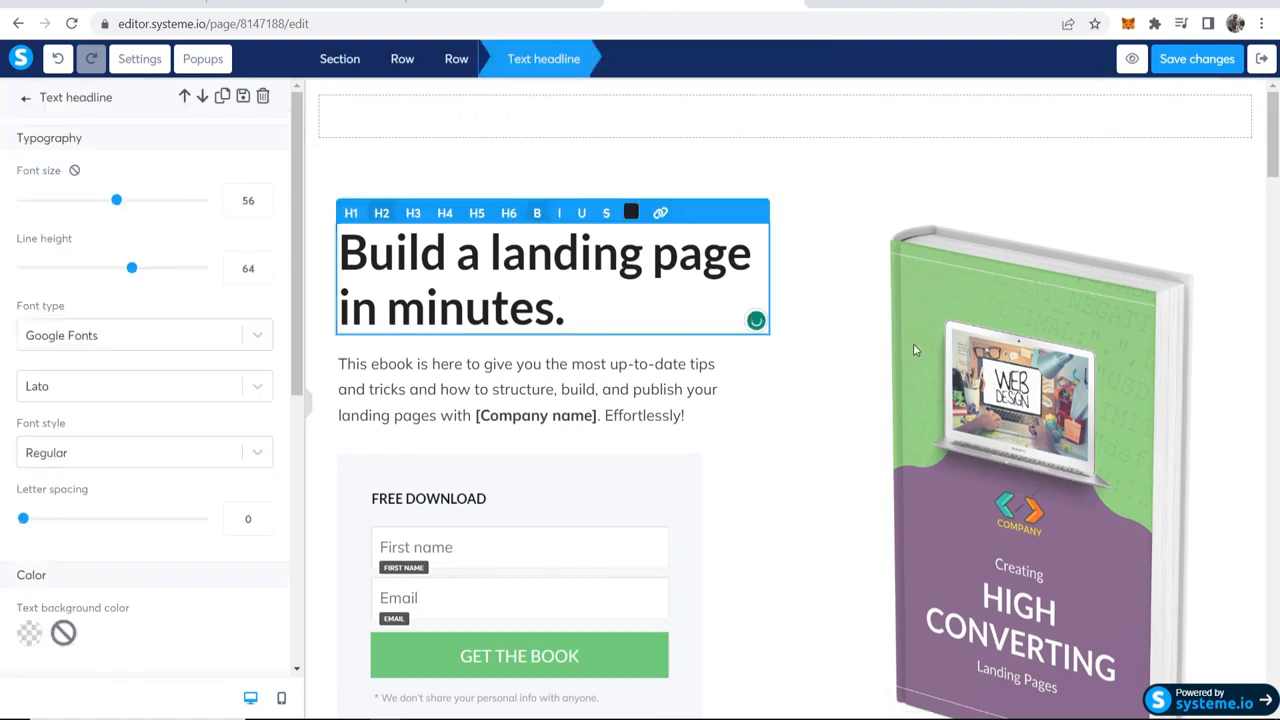
left_click(598, 284)
left_click(587, 316)
left_click(478, 430)
Step: Delete the "Featuring beautiful pages from brands like.." section and the other sections below the ebook sign-up section
scroll(460, 430, "down", 2)
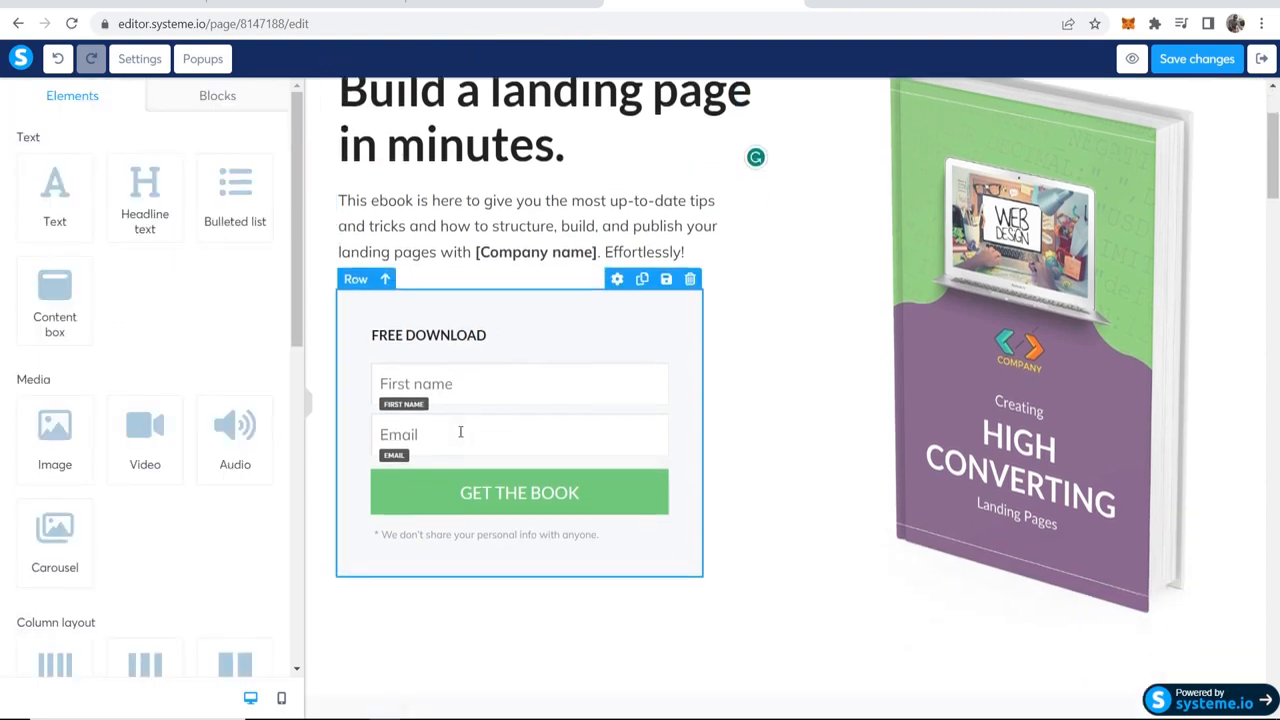
scroll(982, 330, "down", 6)
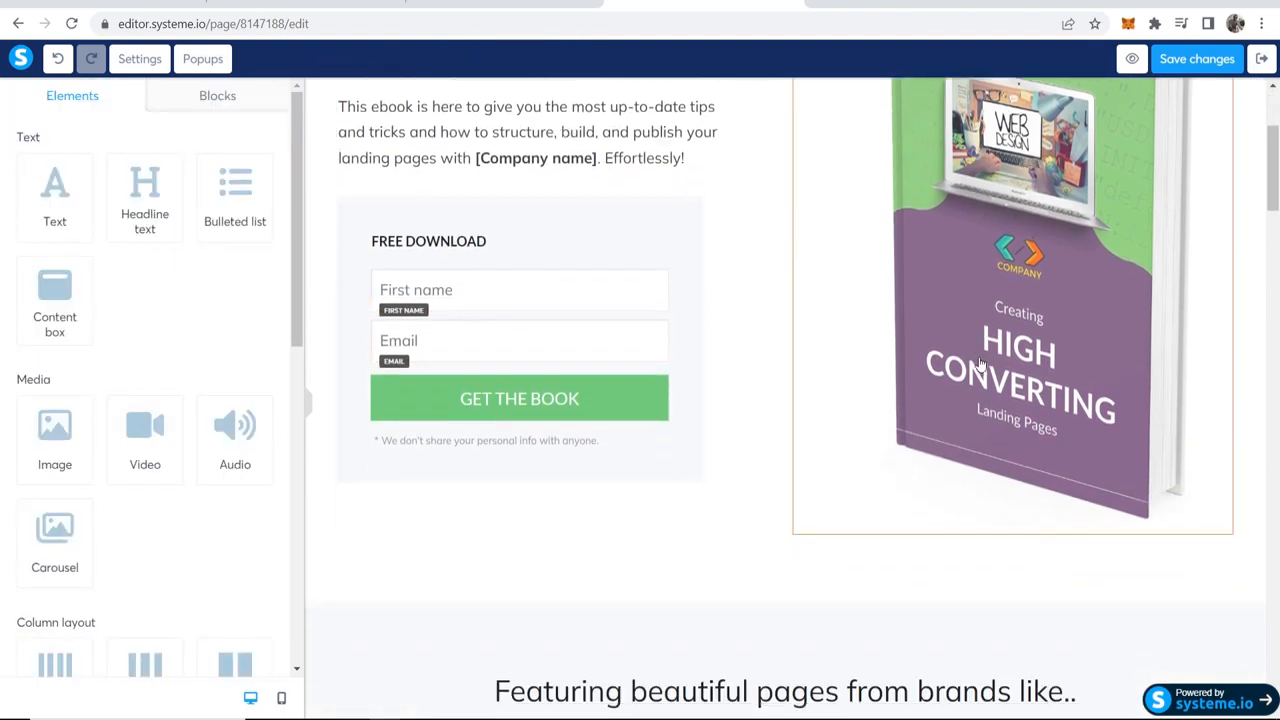
scroll(1100, 300, "up", 1)
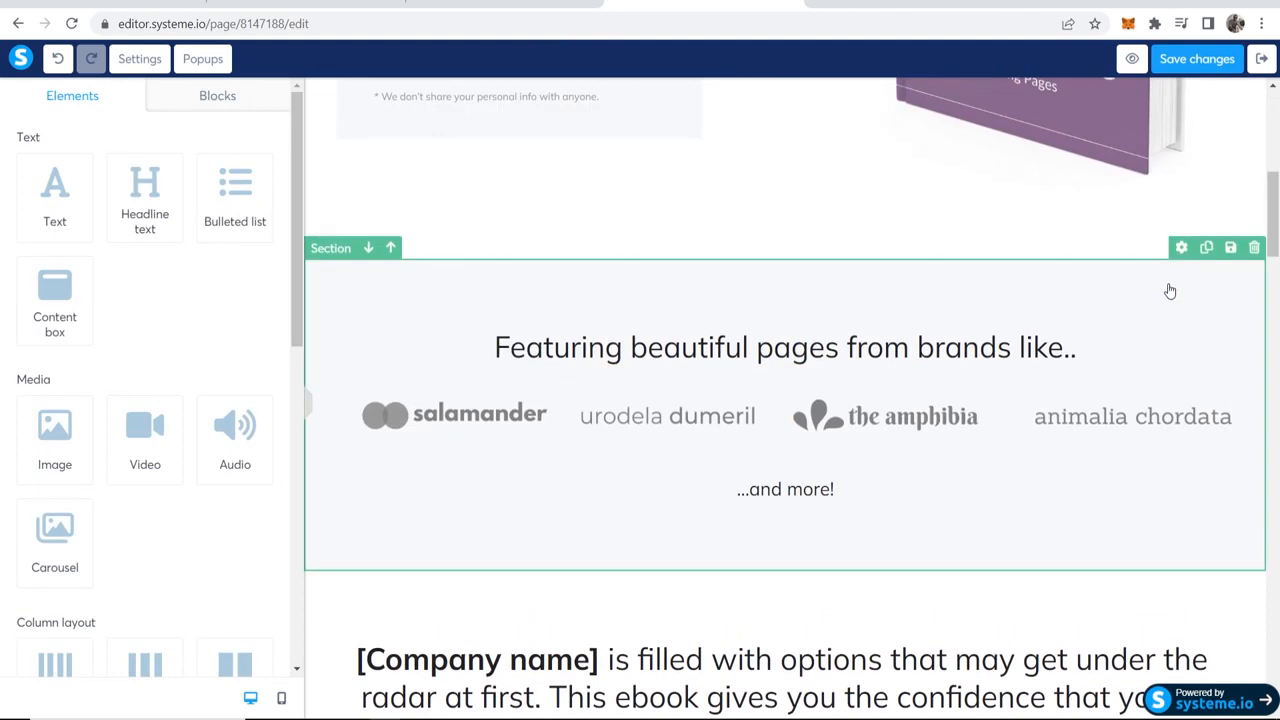
left_click(1254, 248)
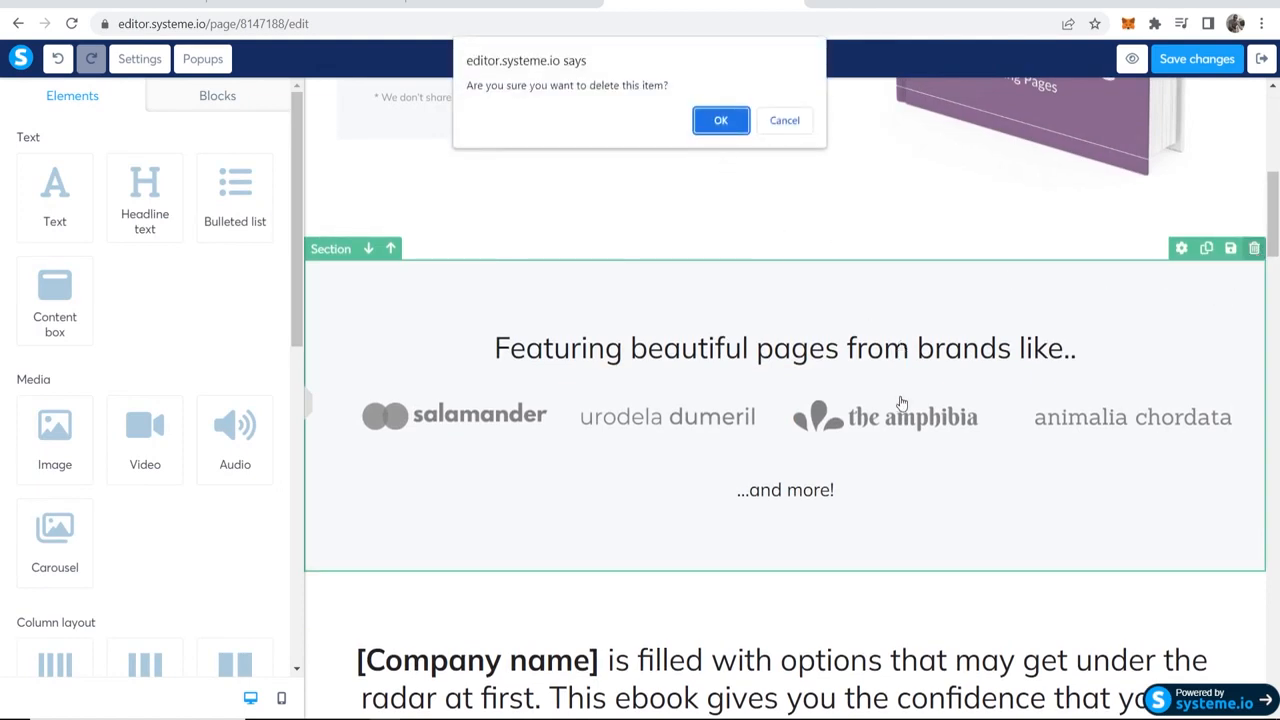
left_click(784, 122)
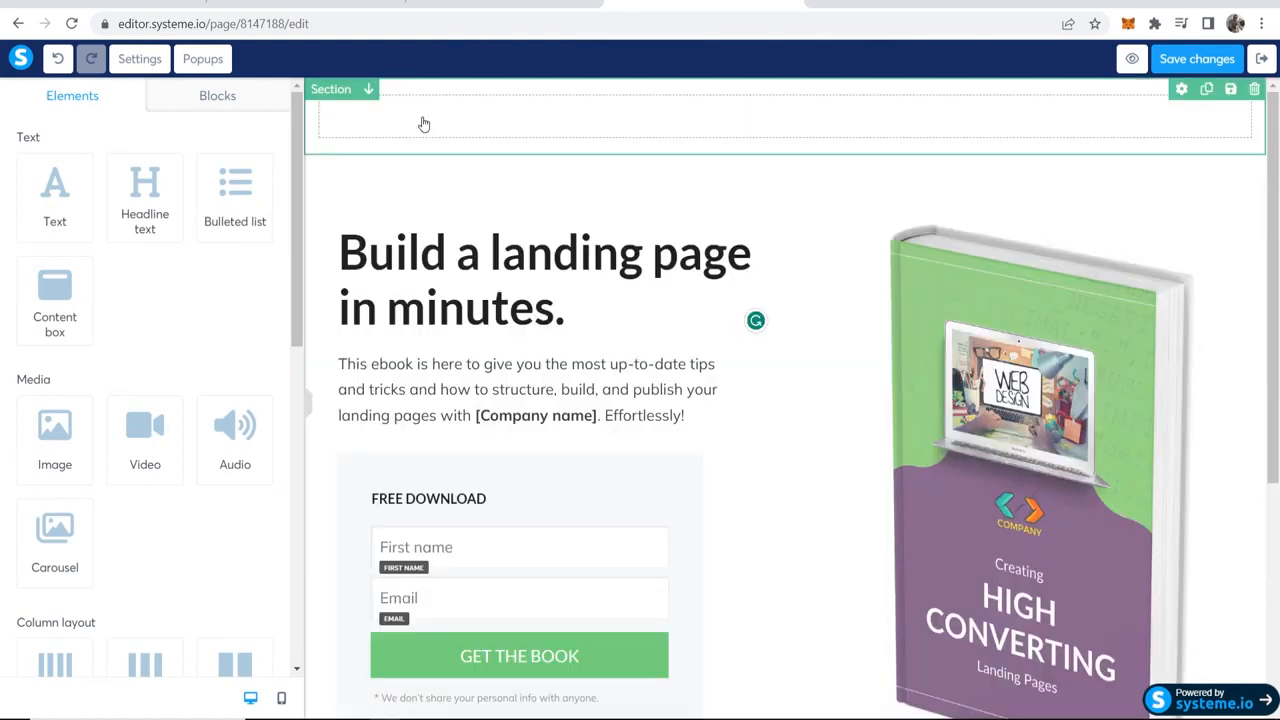
left_click(424, 123)
Step: Delete the empty section above the main headline
left_click(1257, 119)
left_click(1254, 89)
left_click(710, 124)
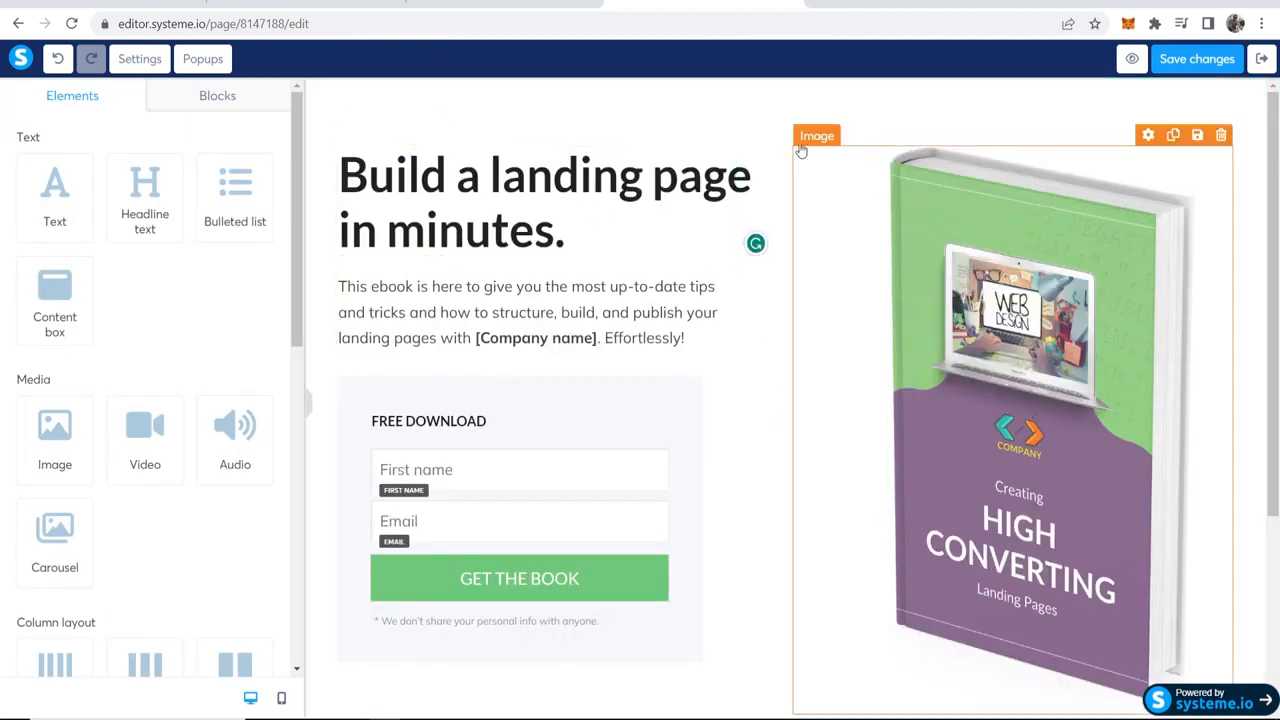
Step: Replace the main headline with "Learn how to make truly passive income with simple YouTube videos."
left_click(559, 236)
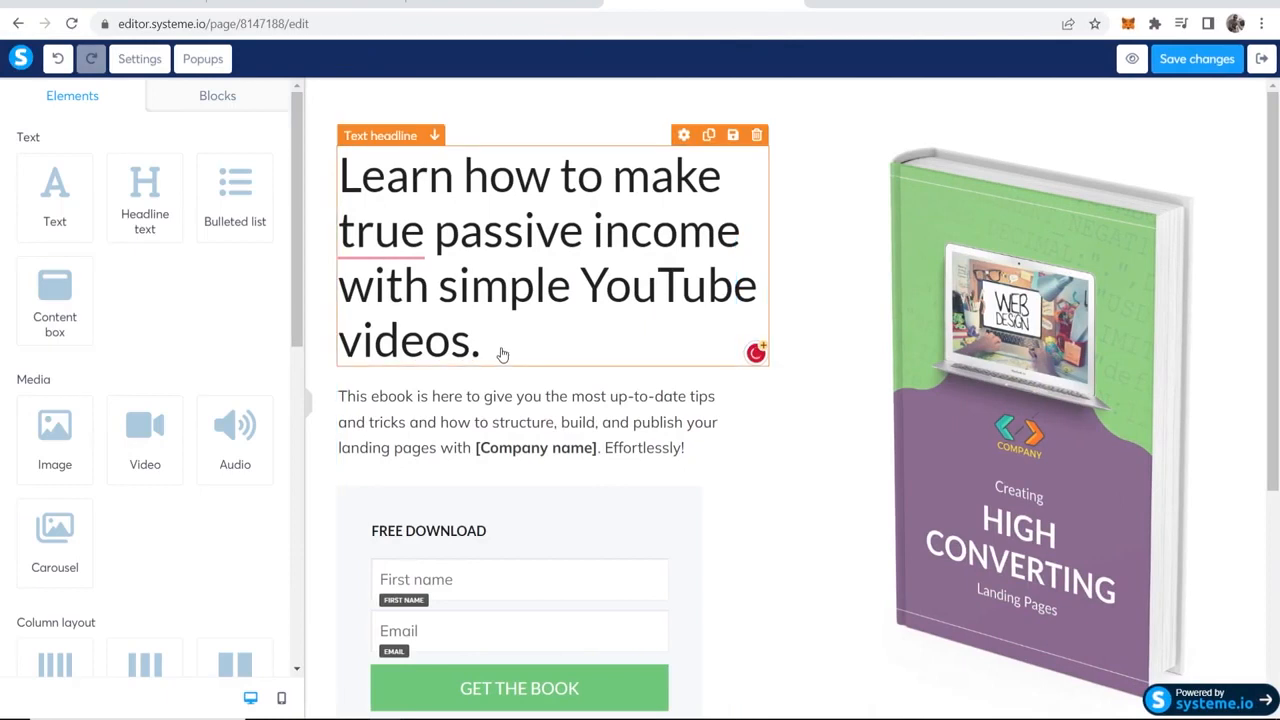
left_click(432, 235)
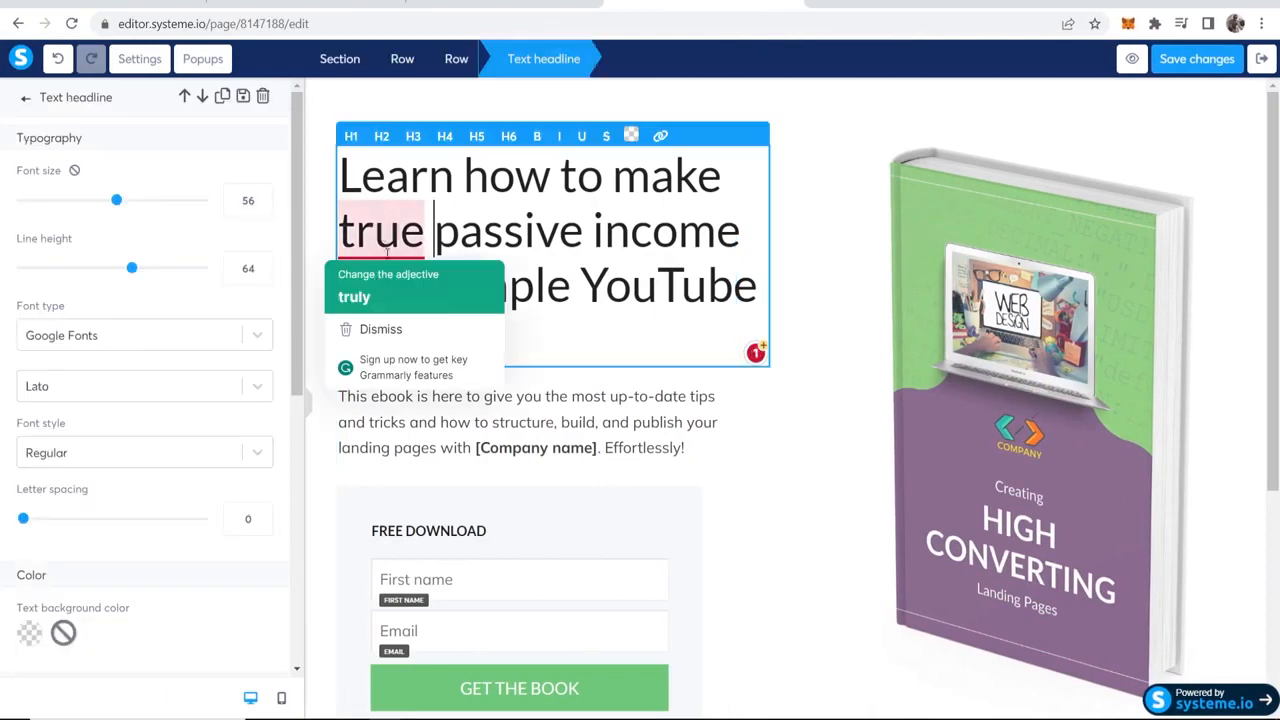
left_click(376, 232)
left_click(367, 277)
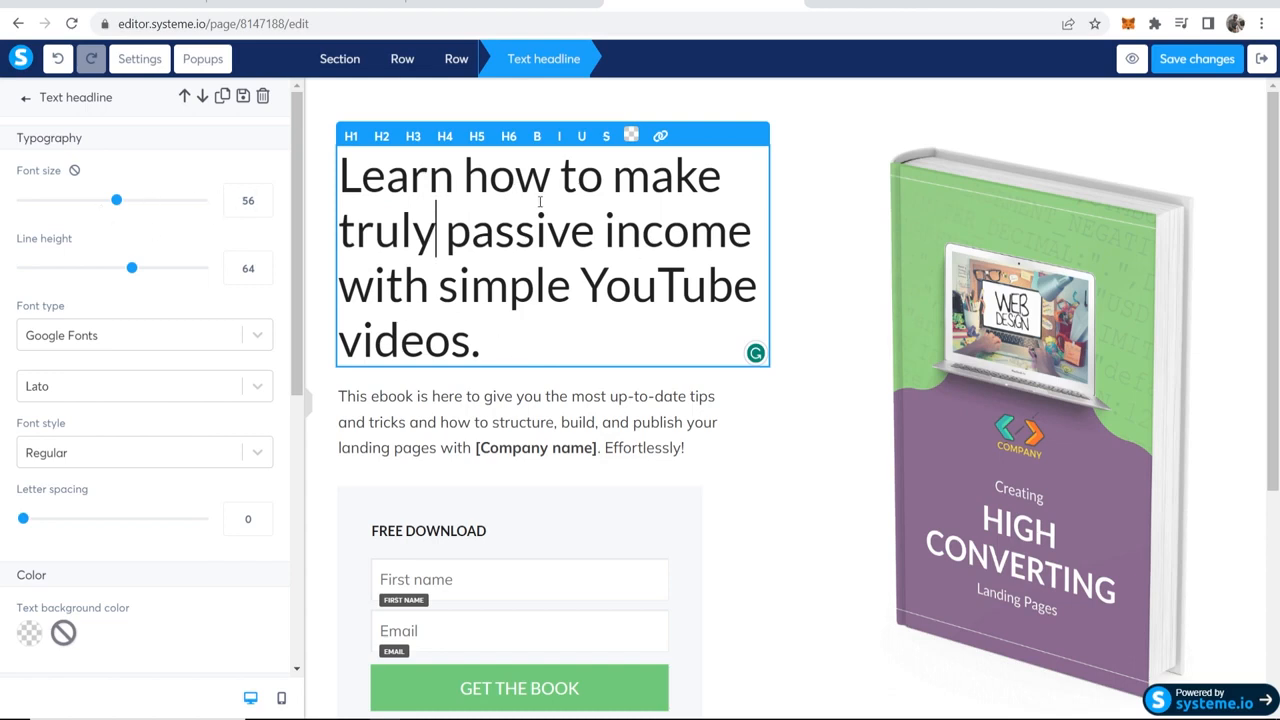
Step: Set the headline's font size to 57 and its line height to 59
mouse_move(116, 200)
left_mouse_down()
mouse_move(79, 205)
mouse_move(97, 203)
left_mouse_up()
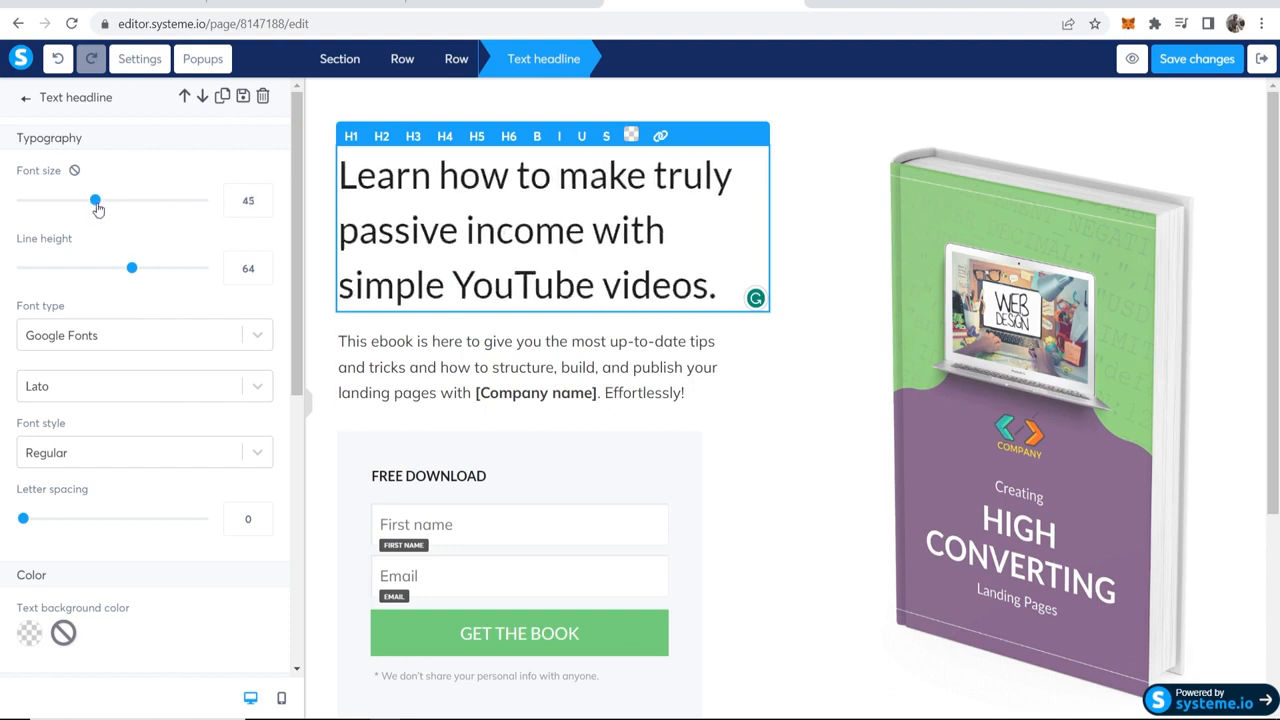
left_click_drag(130, 267, 120, 273)
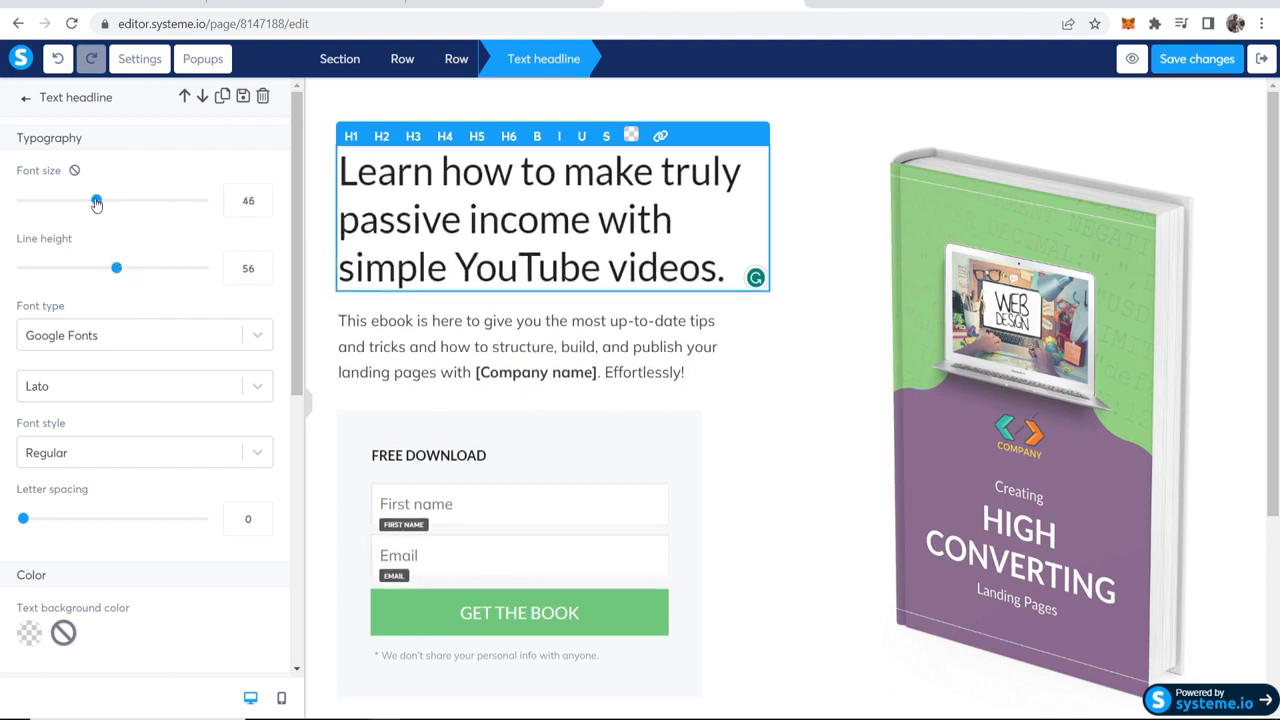
left_click_drag(96, 202, 118, 200)
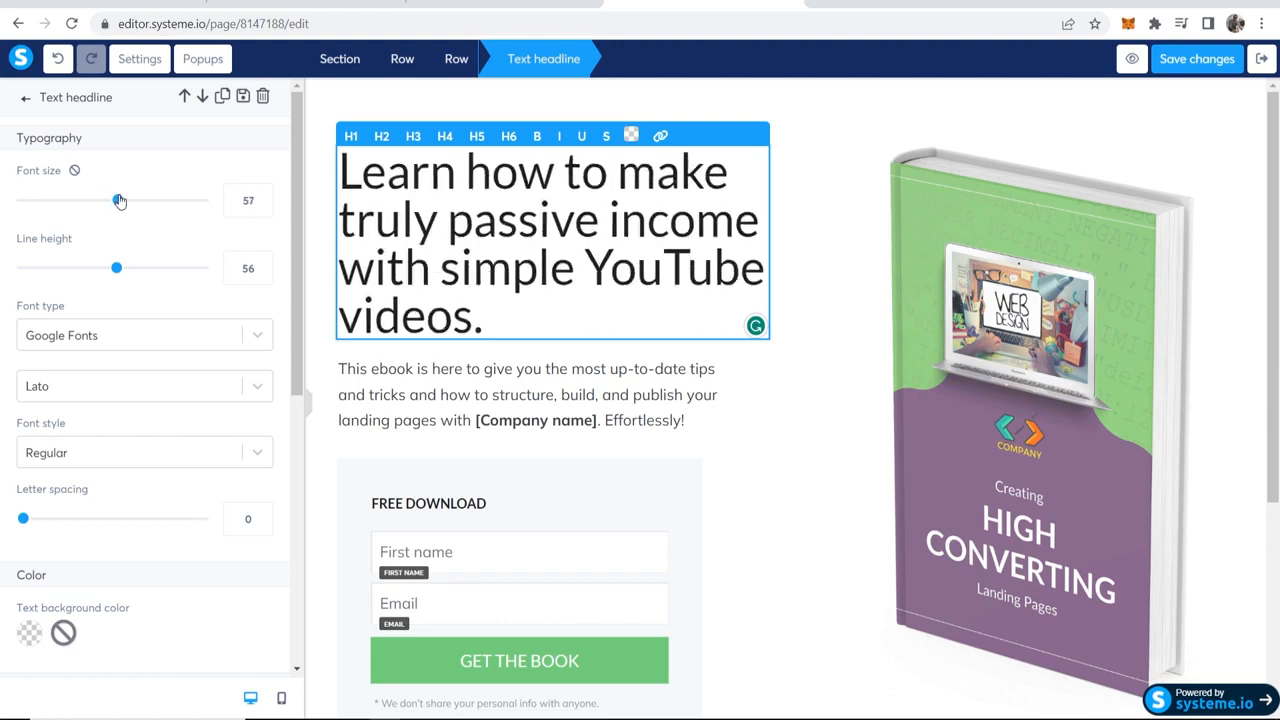
Step: Change the headline's font to Trebuchet MS from the Web Safe Fonts and format the whole headline as H1
left_click(184, 335)
left_click(90, 456)
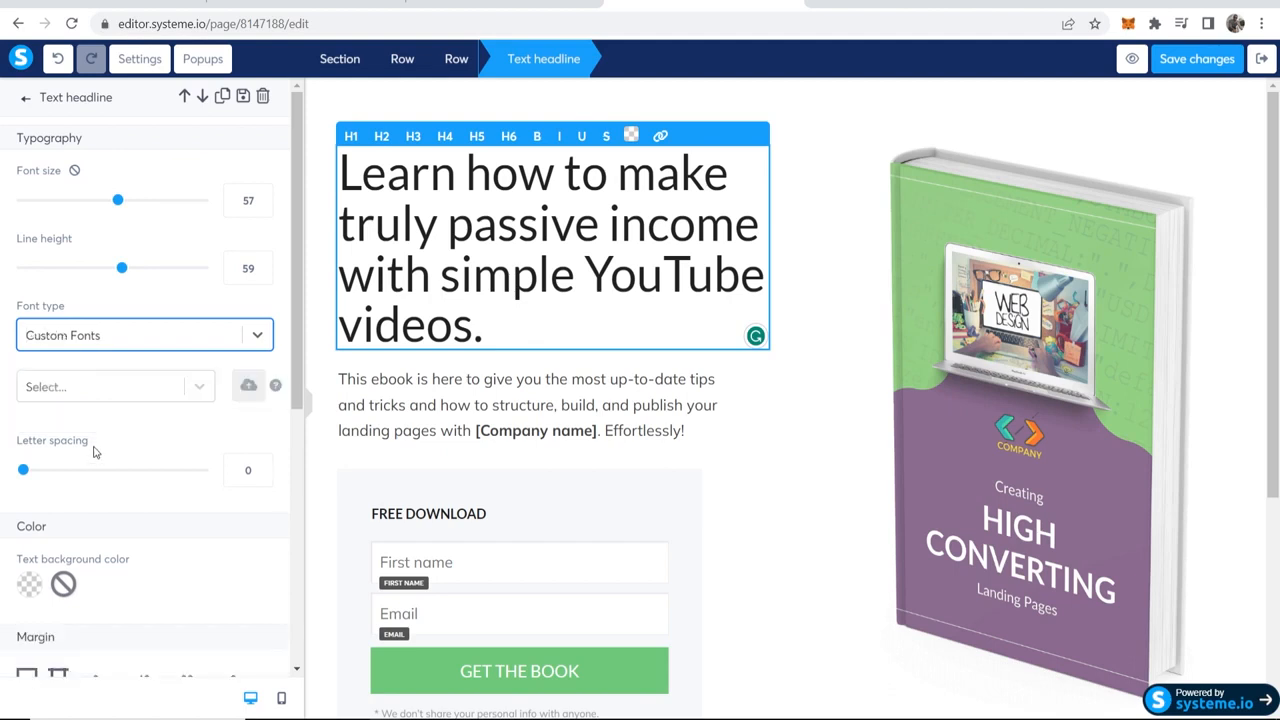
left_click(85, 395)
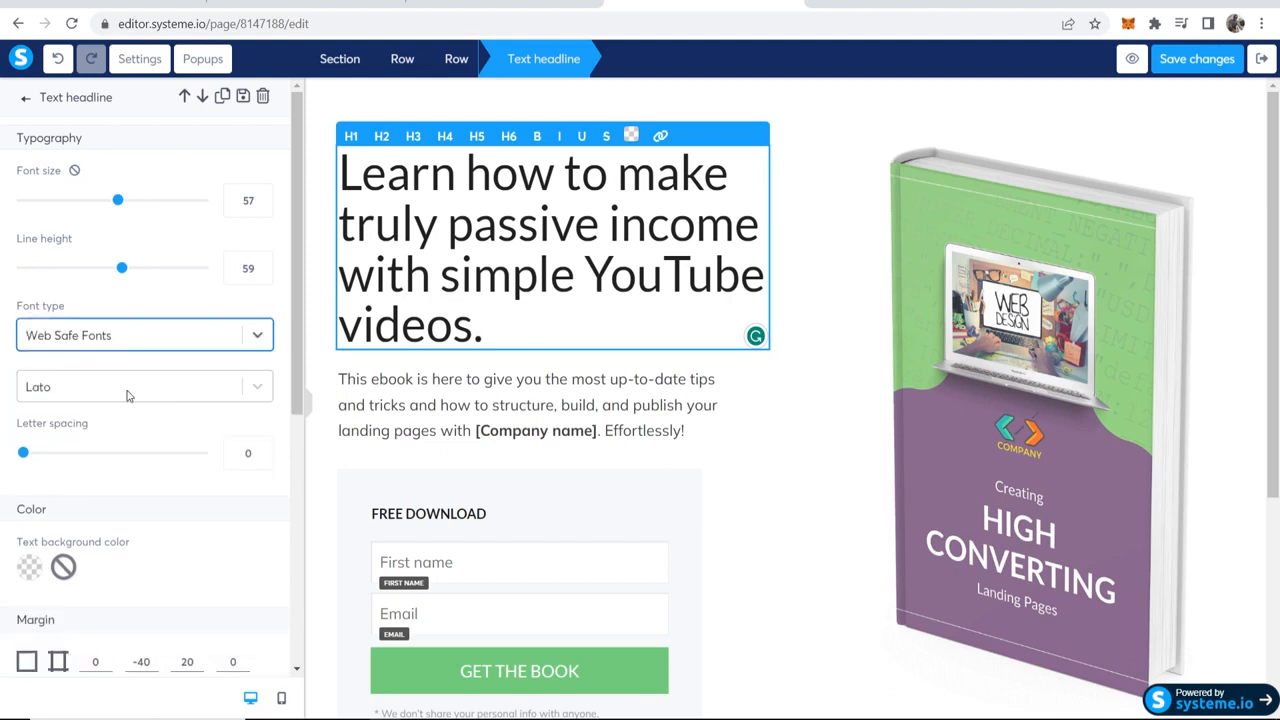
left_click(115, 398)
scroll(105, 480, "down", 2)
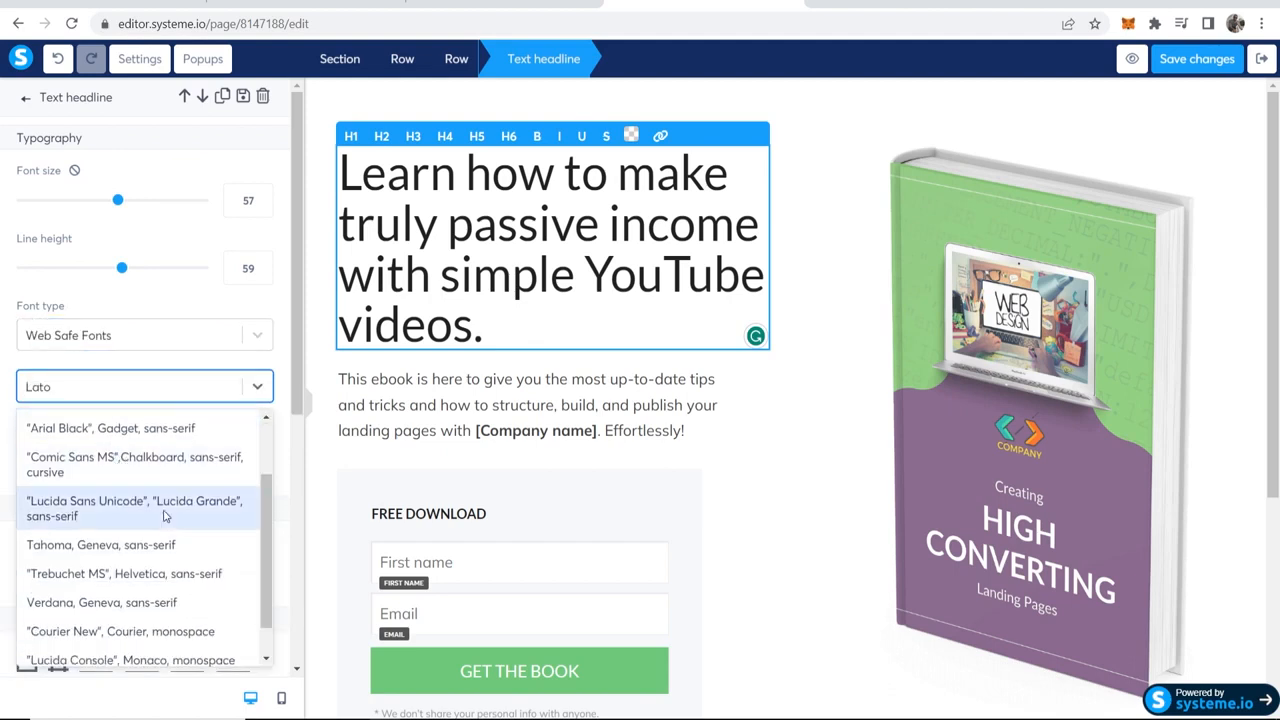
scroll(110, 548, "down", 1)
left_click(118, 534)
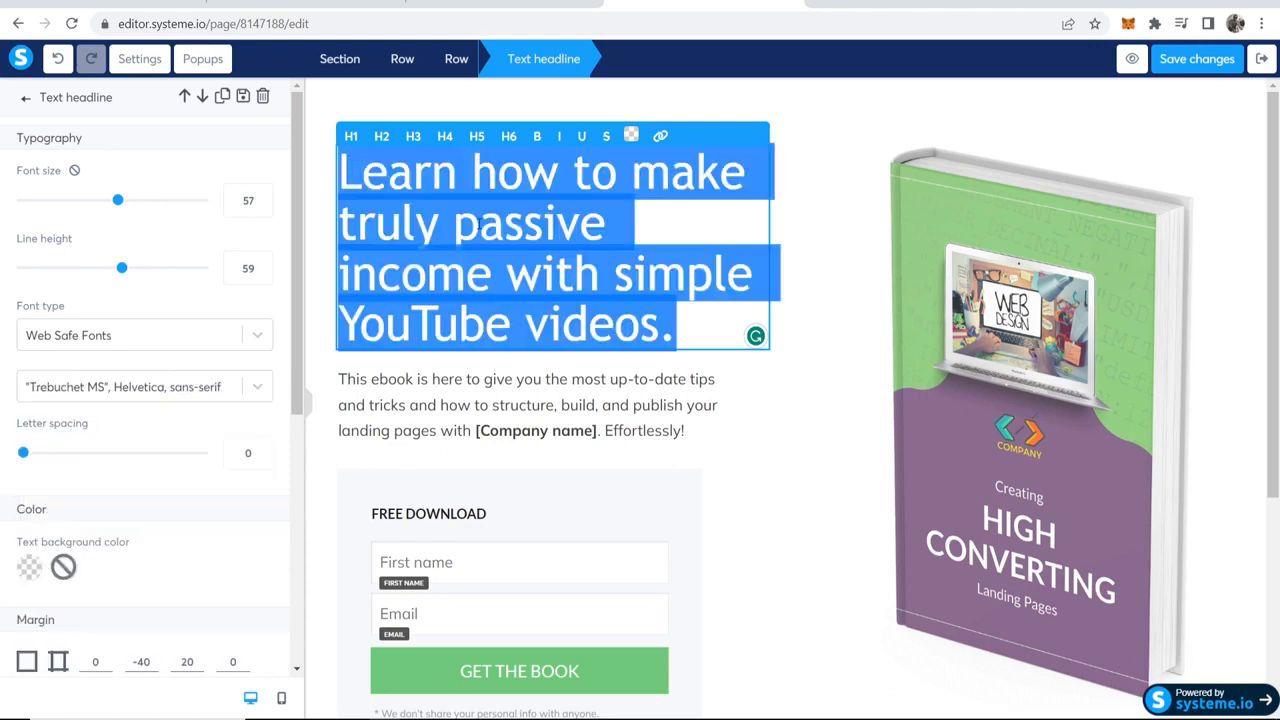
left_click(351, 137)
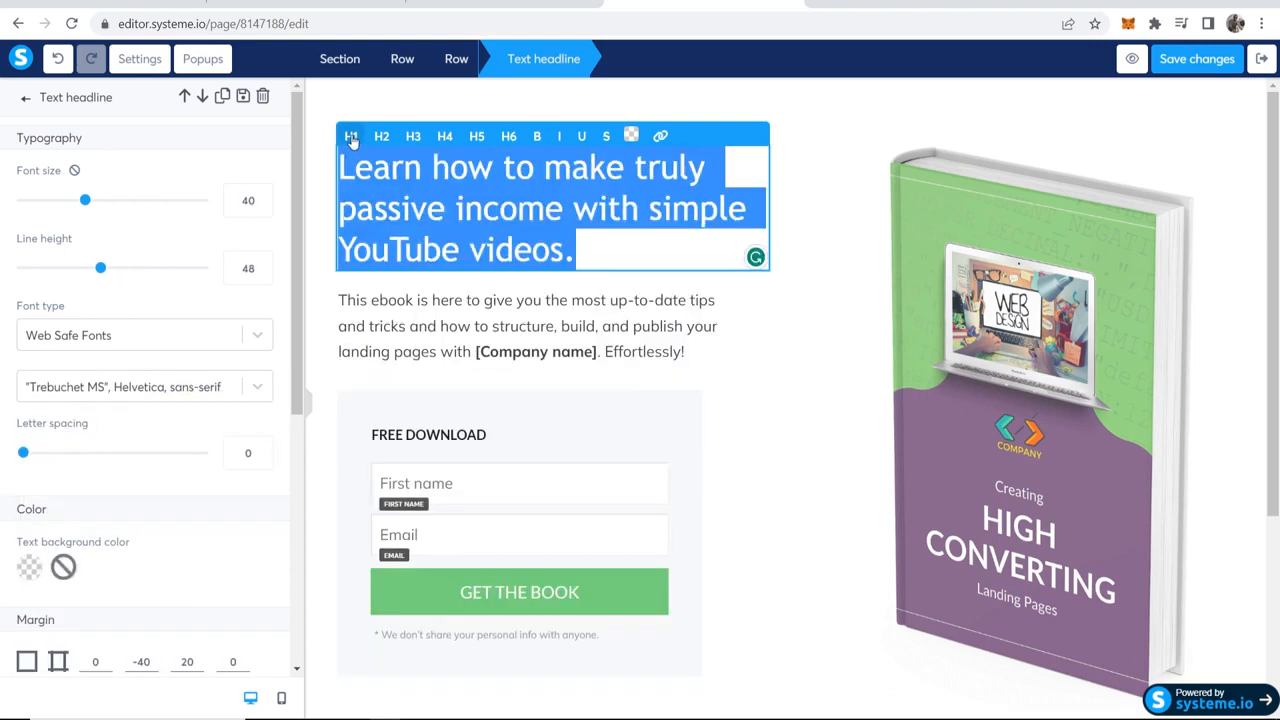
left_click(820, 497)
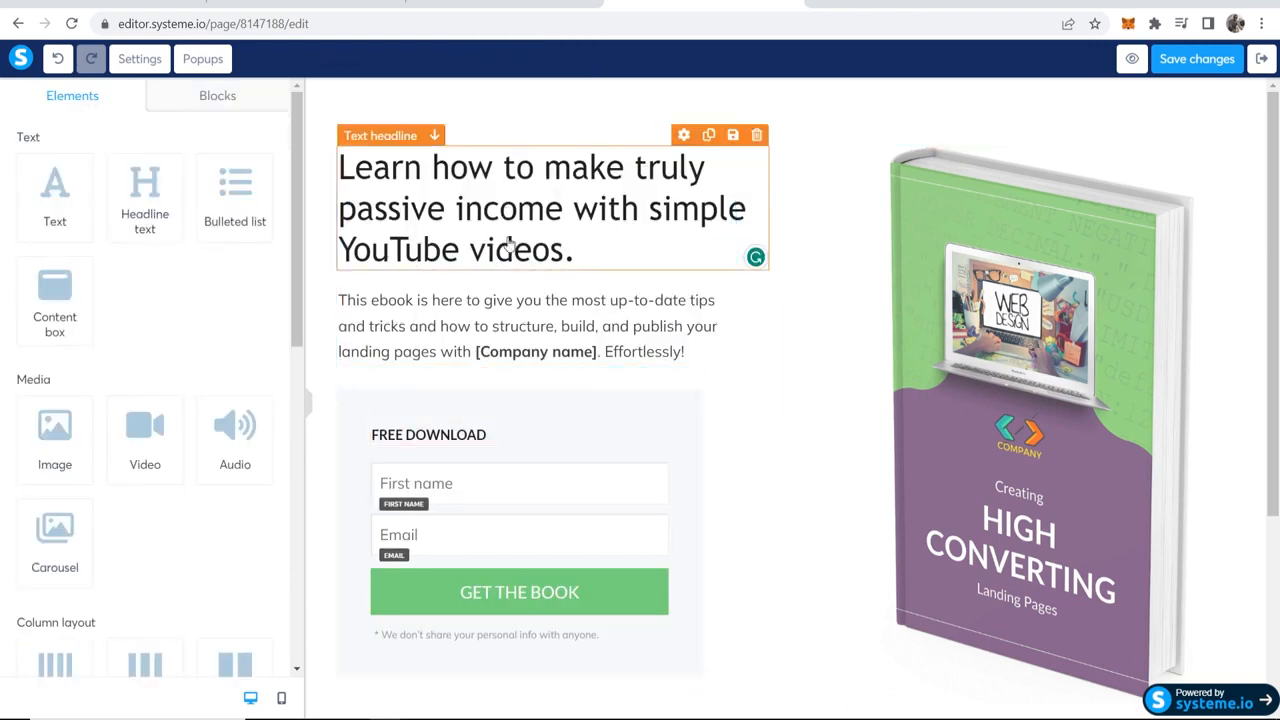
Step: Replace the paragraph below the headline with "Download this ebook to learn the blueprint that makes me thousands of dollars per month on complete autopilot."
double_click(615, 356)
left_click(679, 350)
left_click(783, 347)
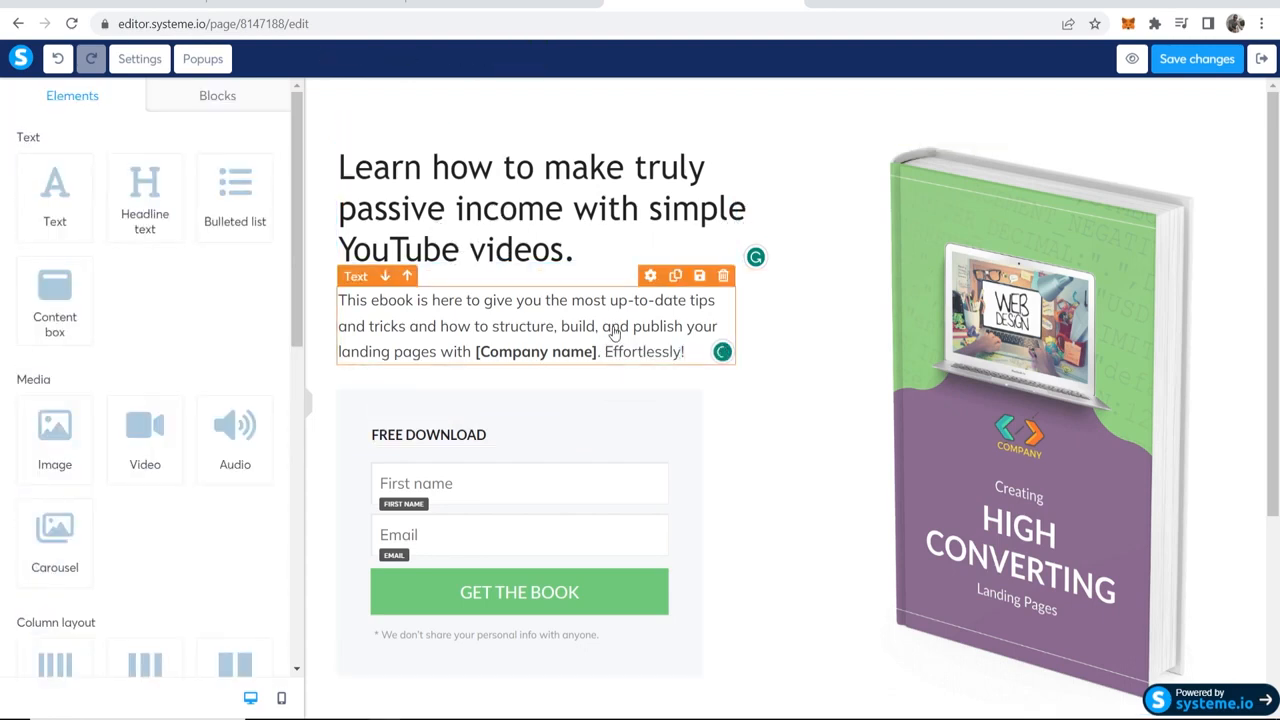
double_click(615, 330)
left_click_drag(692, 356, 328, 323)
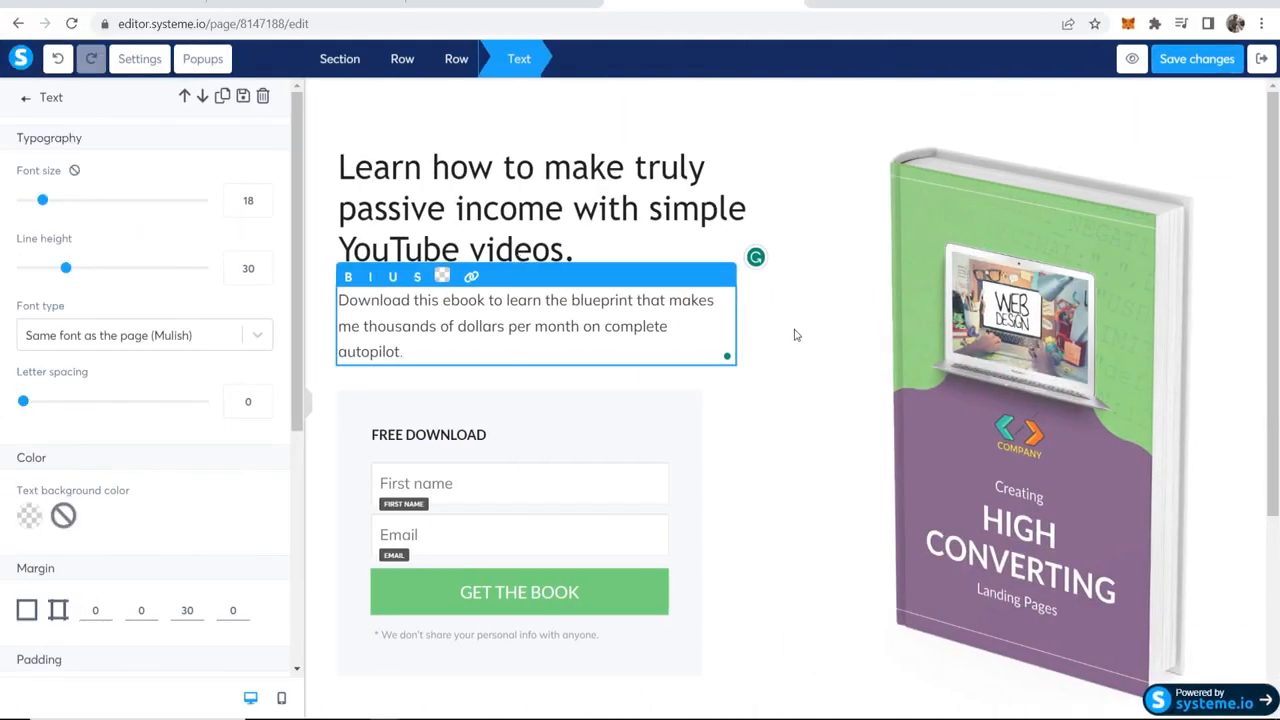
left_click(795, 335)
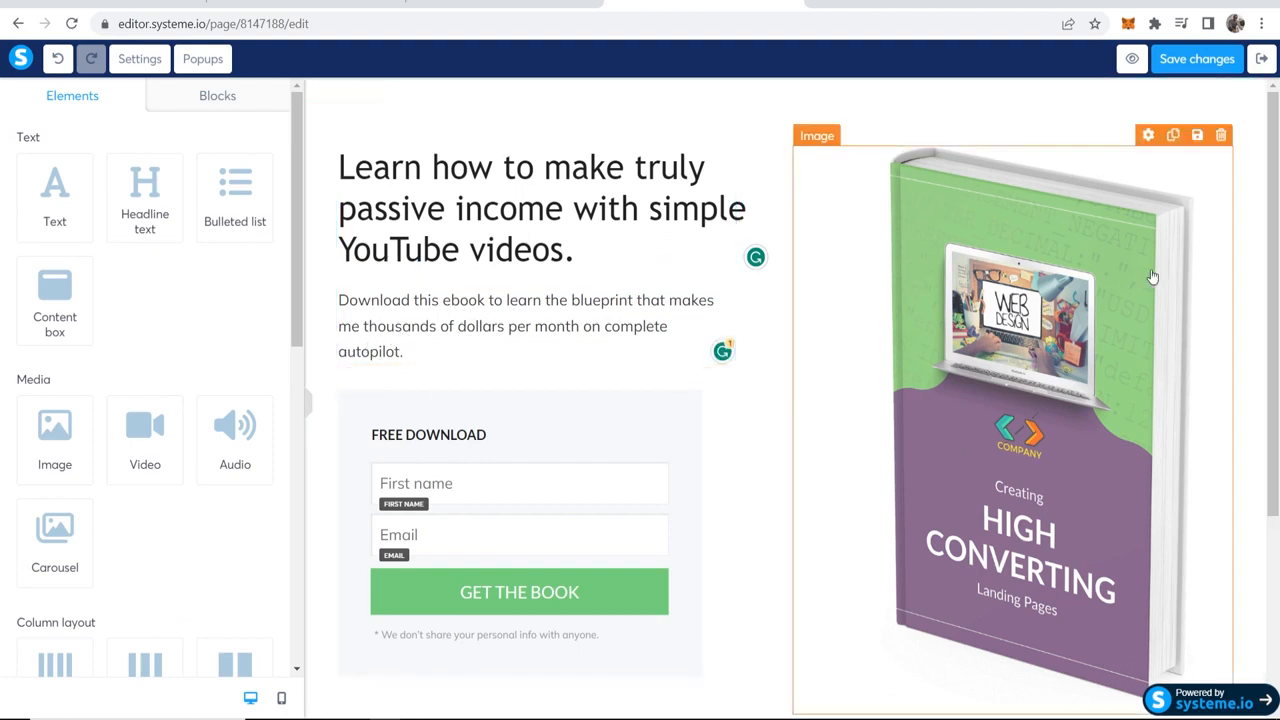
Step: Look at the book image's settings and the file upload dialog for its click URL
left_click(1058, 280)
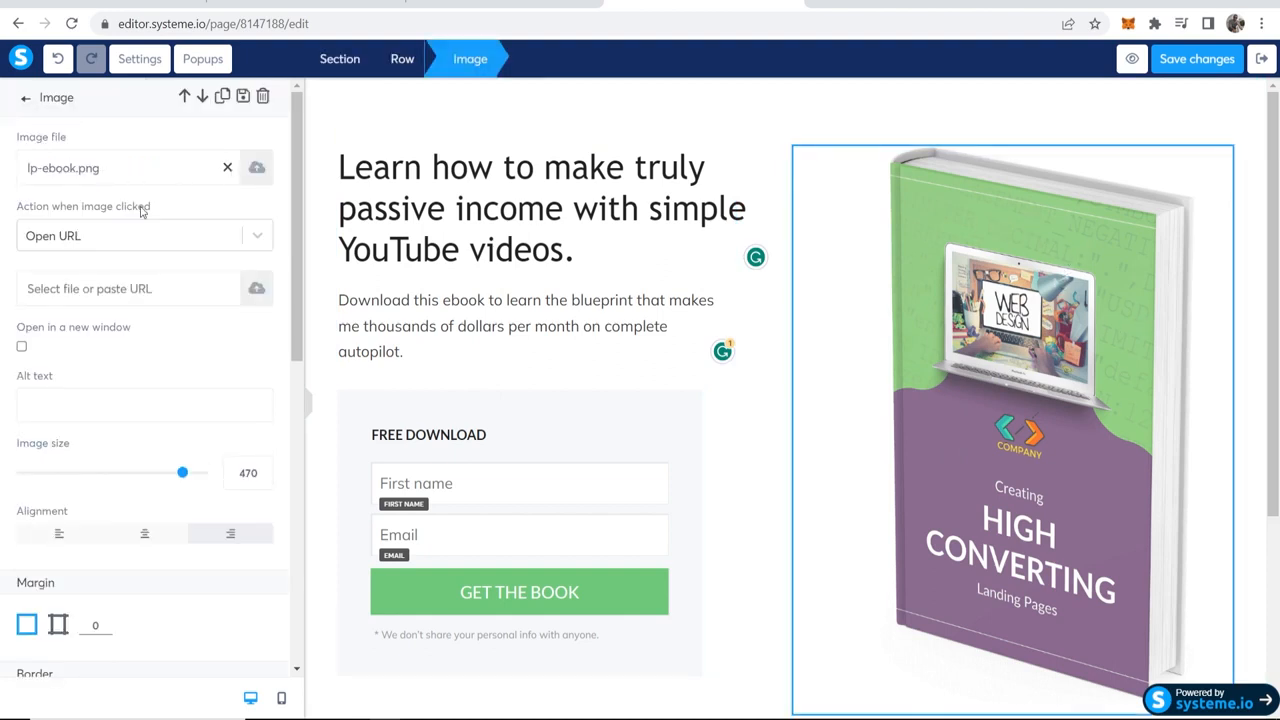
left_click(82, 238)
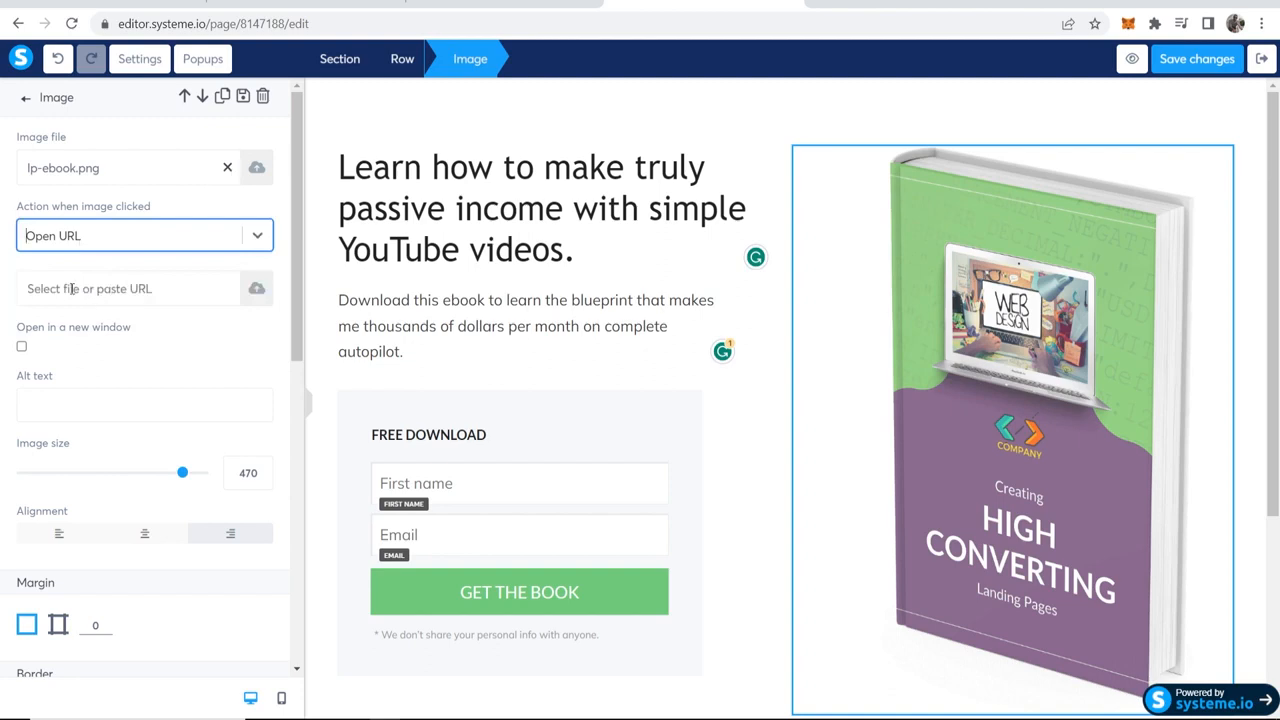
left_click(256, 291)
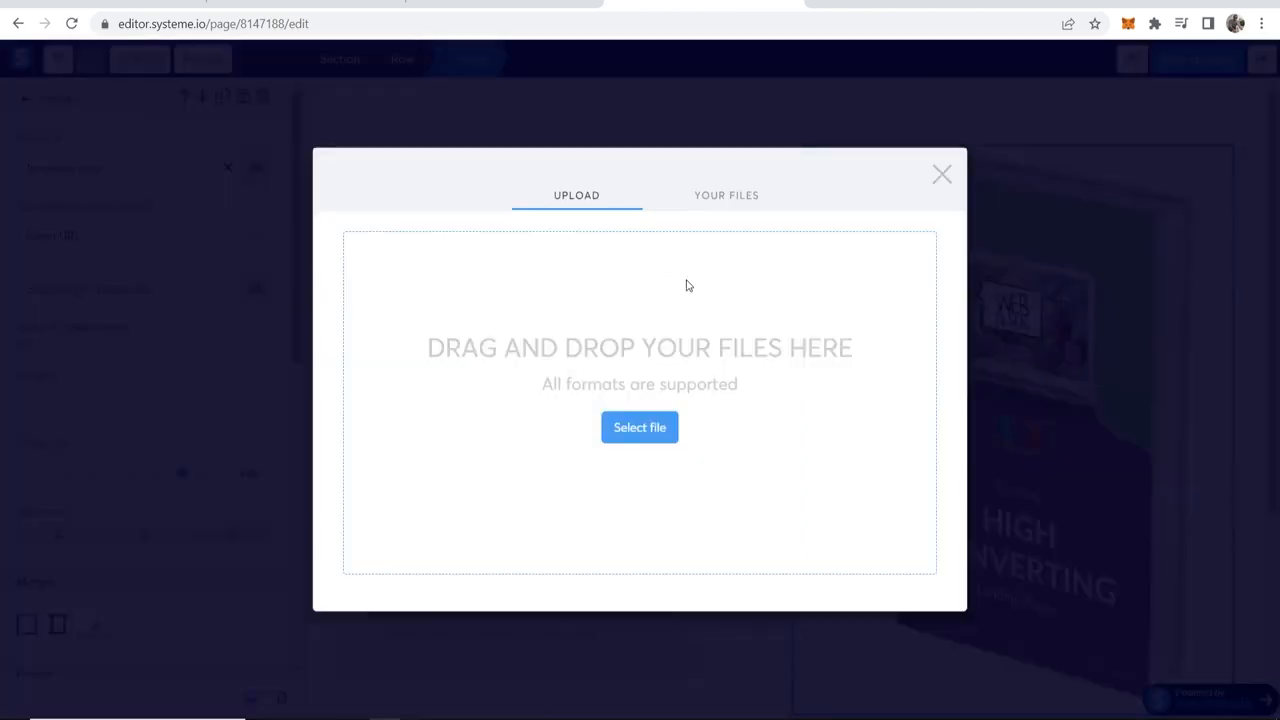
left_click(945, 172)
left_click(840, 88)
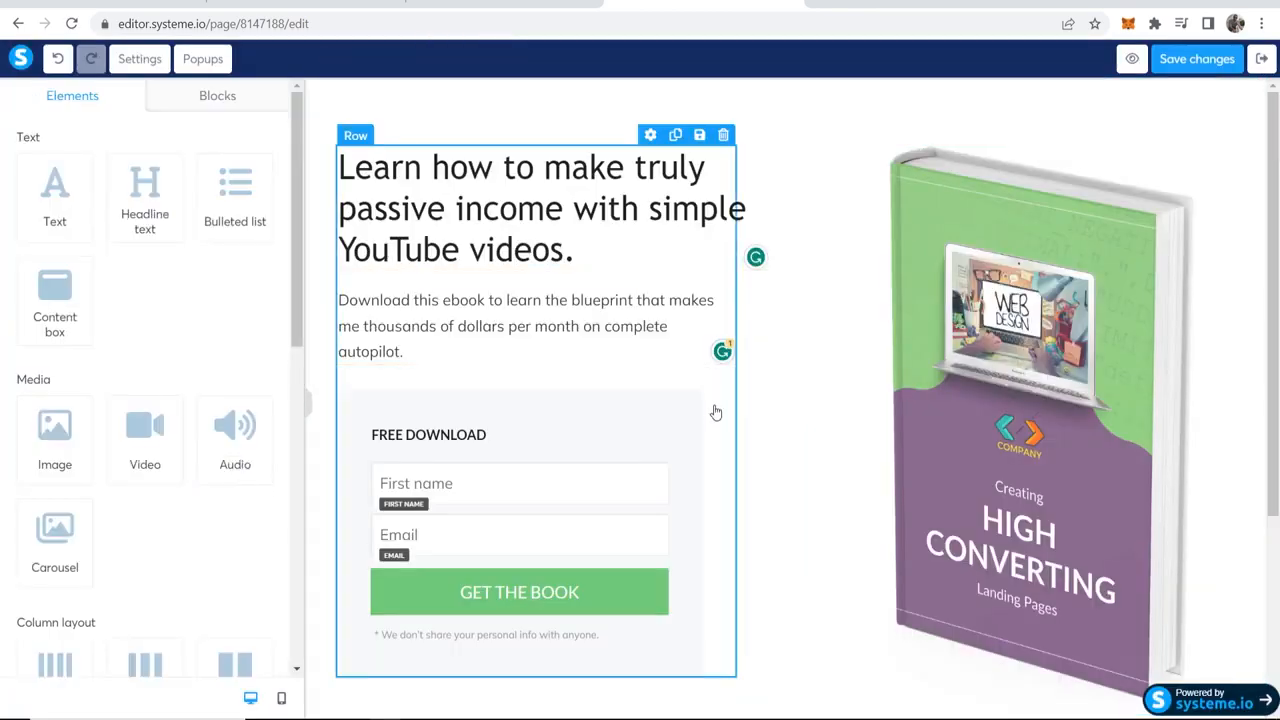
Step: Delete the FREE DOWNLOAD headline above the first name field of the sign-up form
scroll(500, 400, "down", 3)
scroll(457, 277, "up", 2)
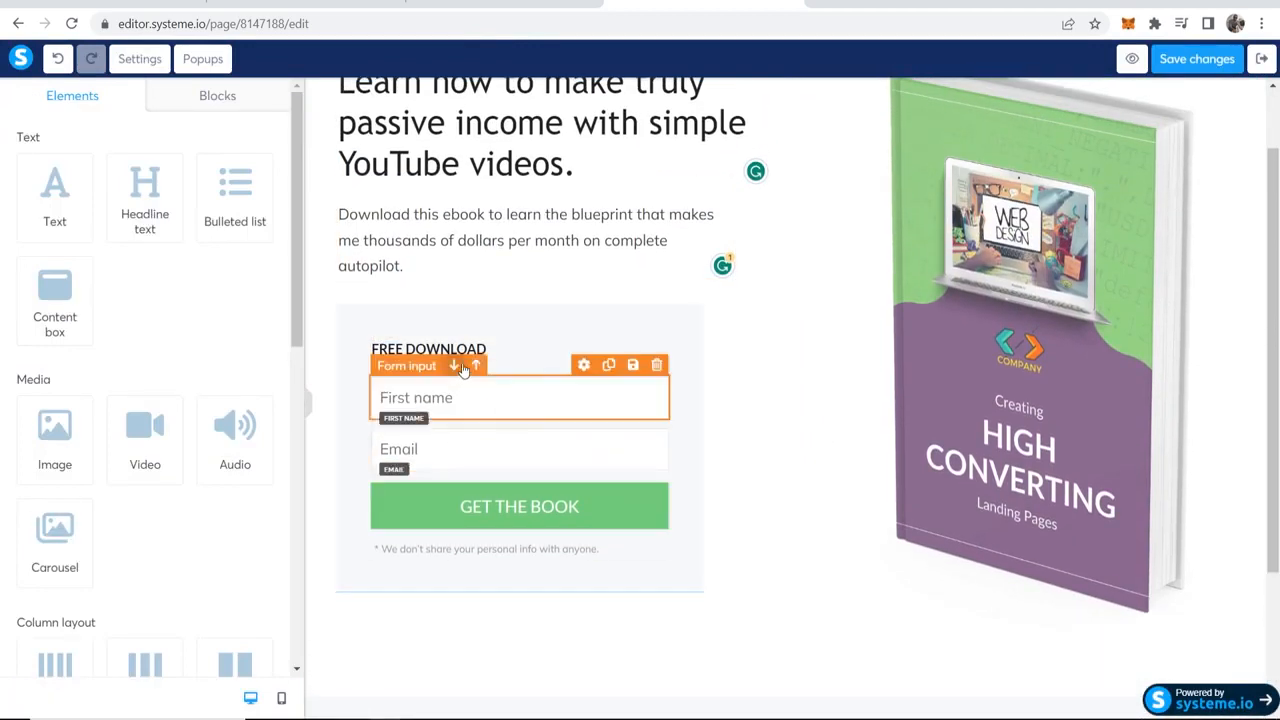
left_click(528, 348)
left_click(726, 357)
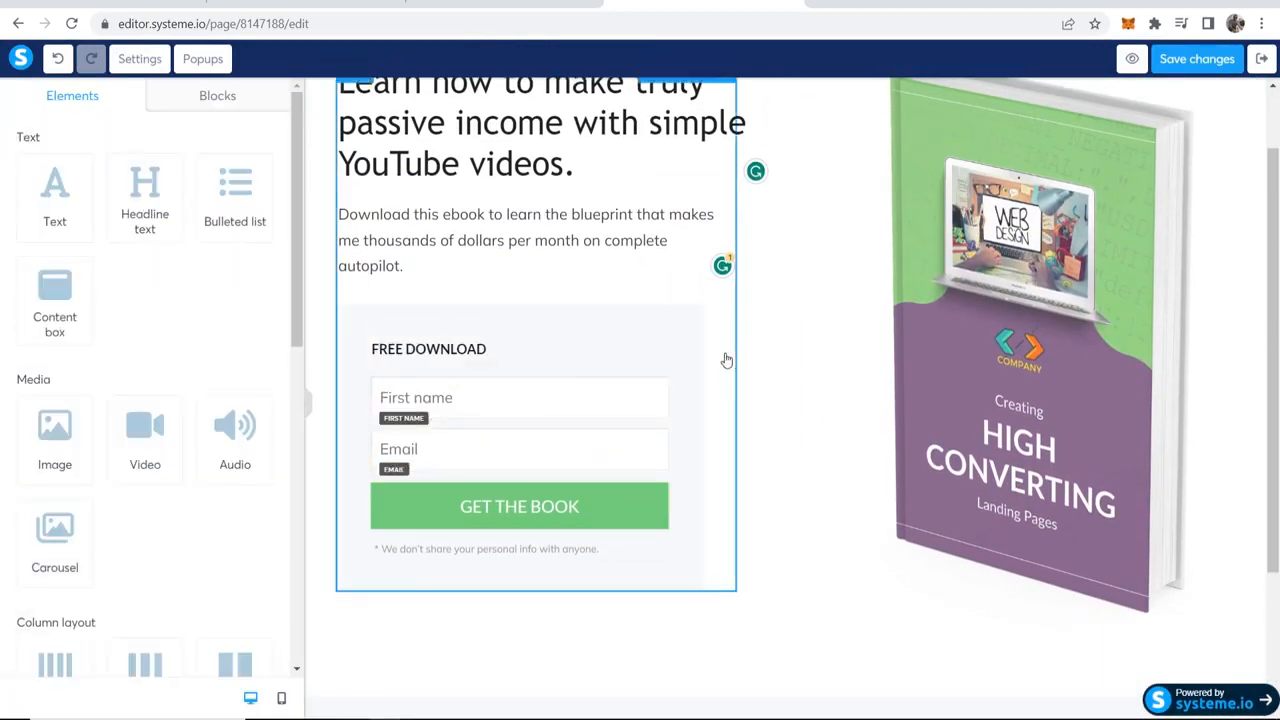
left_click(511, 352)
left_click(731, 330)
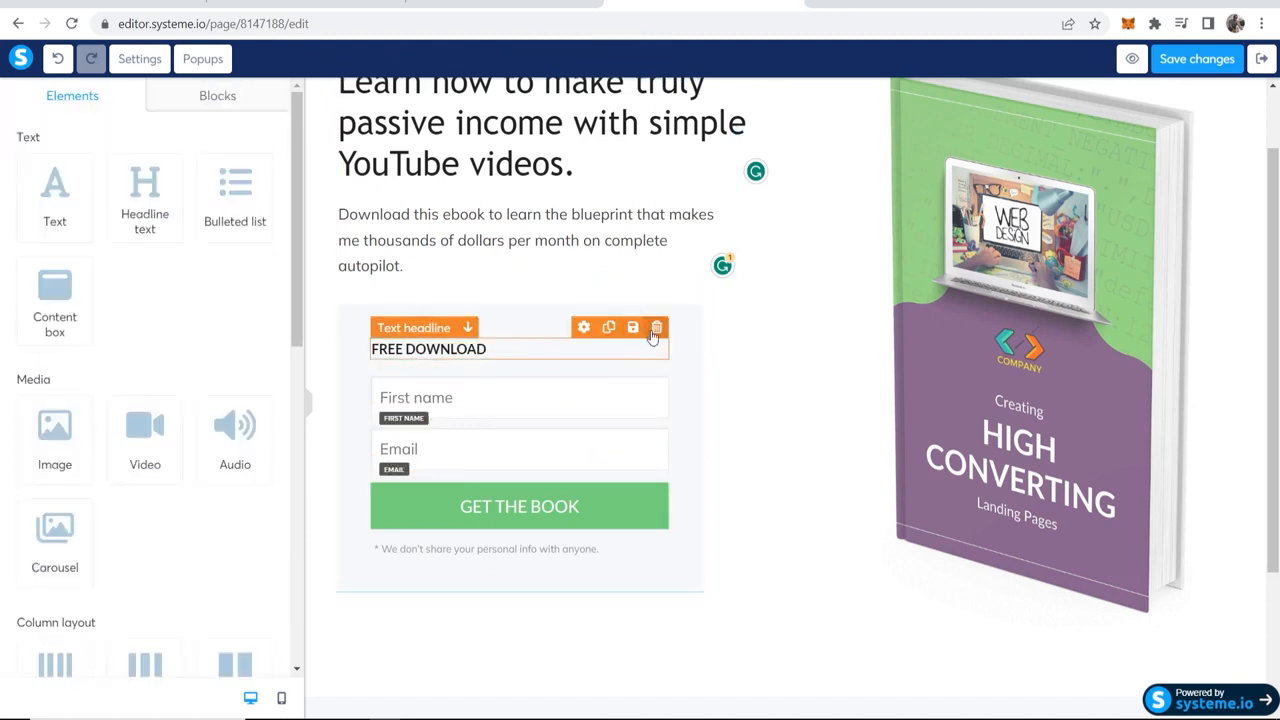
left_click(656, 328)
left_click(720, 121)
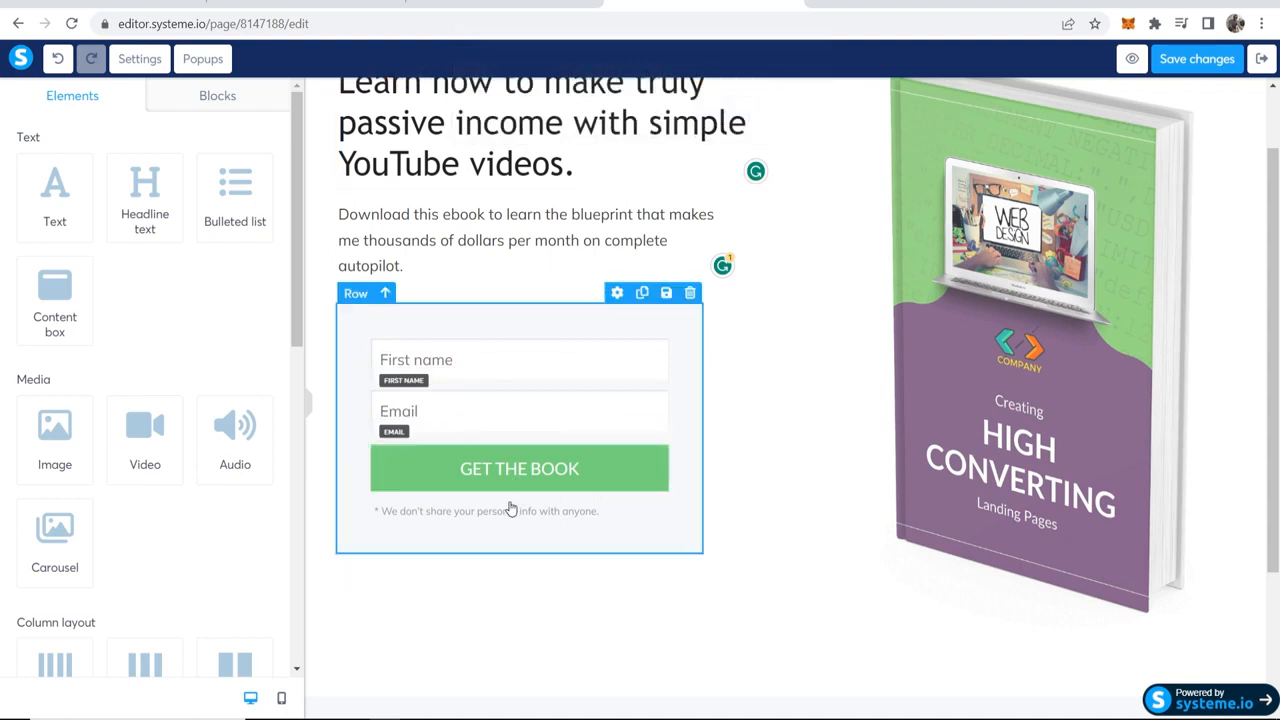
Step: Change the text of the form's GET THE BOOK button to FREE DOWNLOAD
left_click(560, 483)
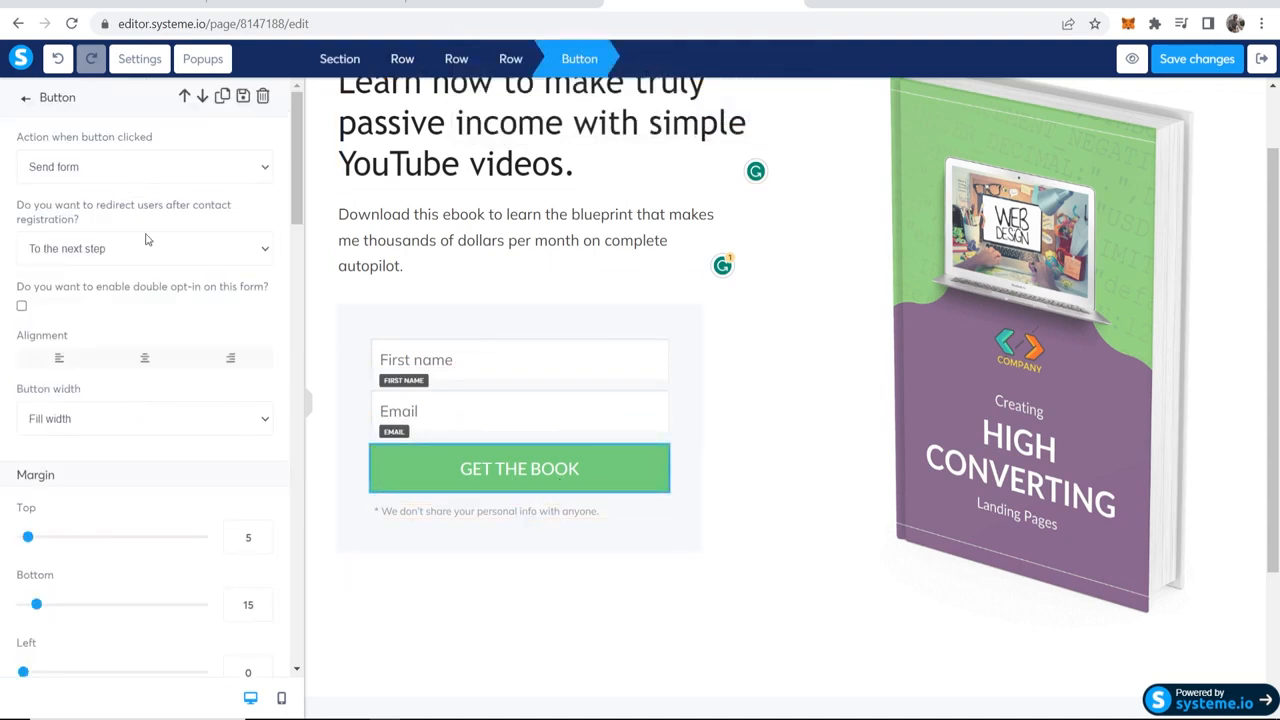
scroll(131, 440, "down", 5)
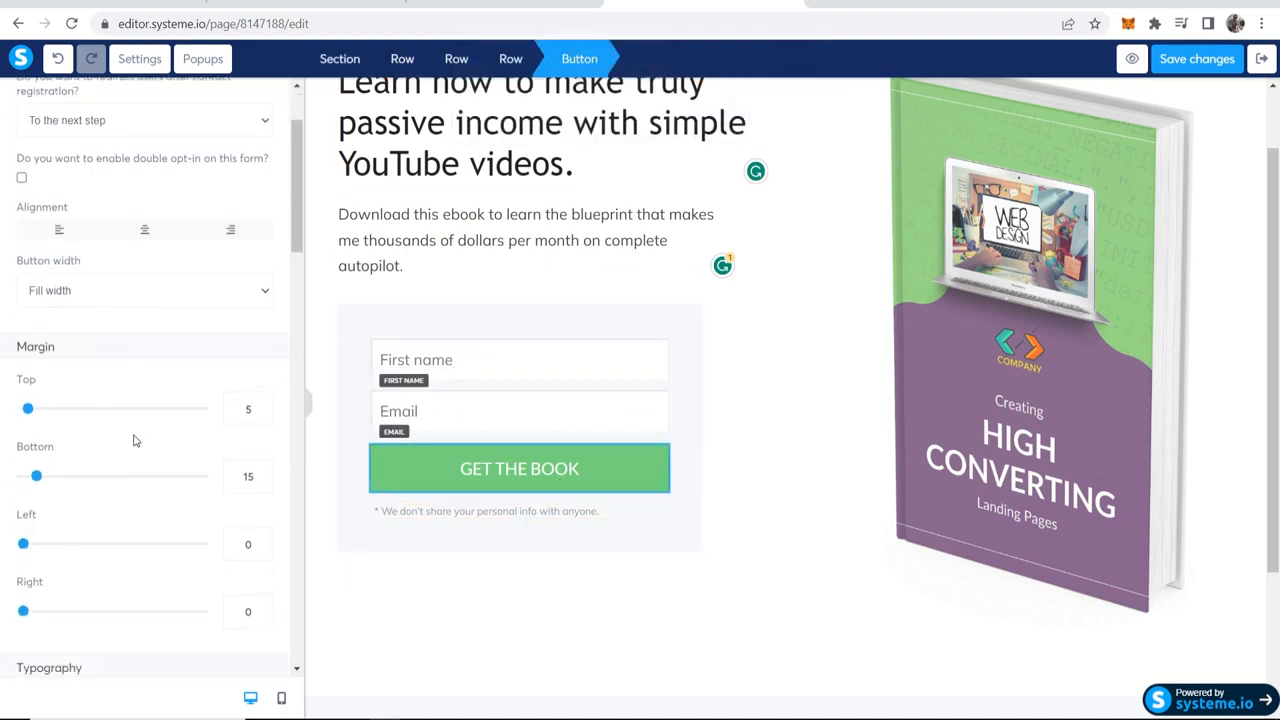
left_click_drag(140, 346, 2, 352)
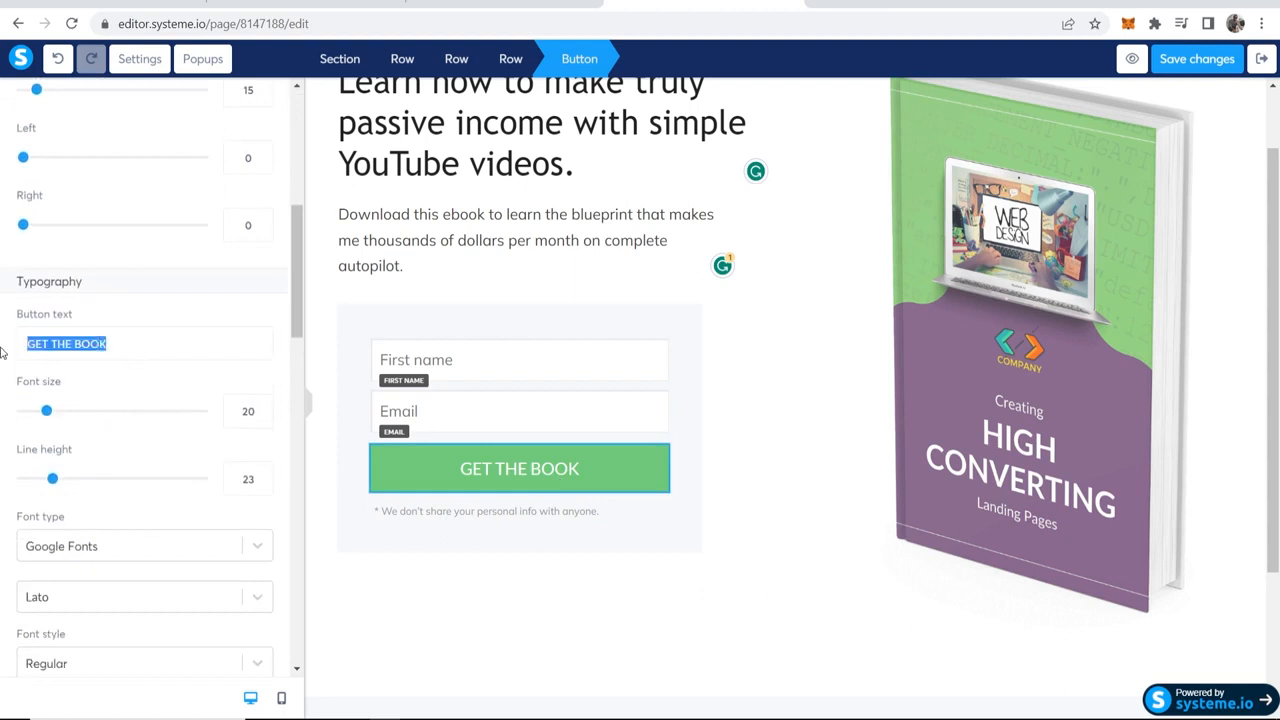
type("FREE DOWNLOAD")
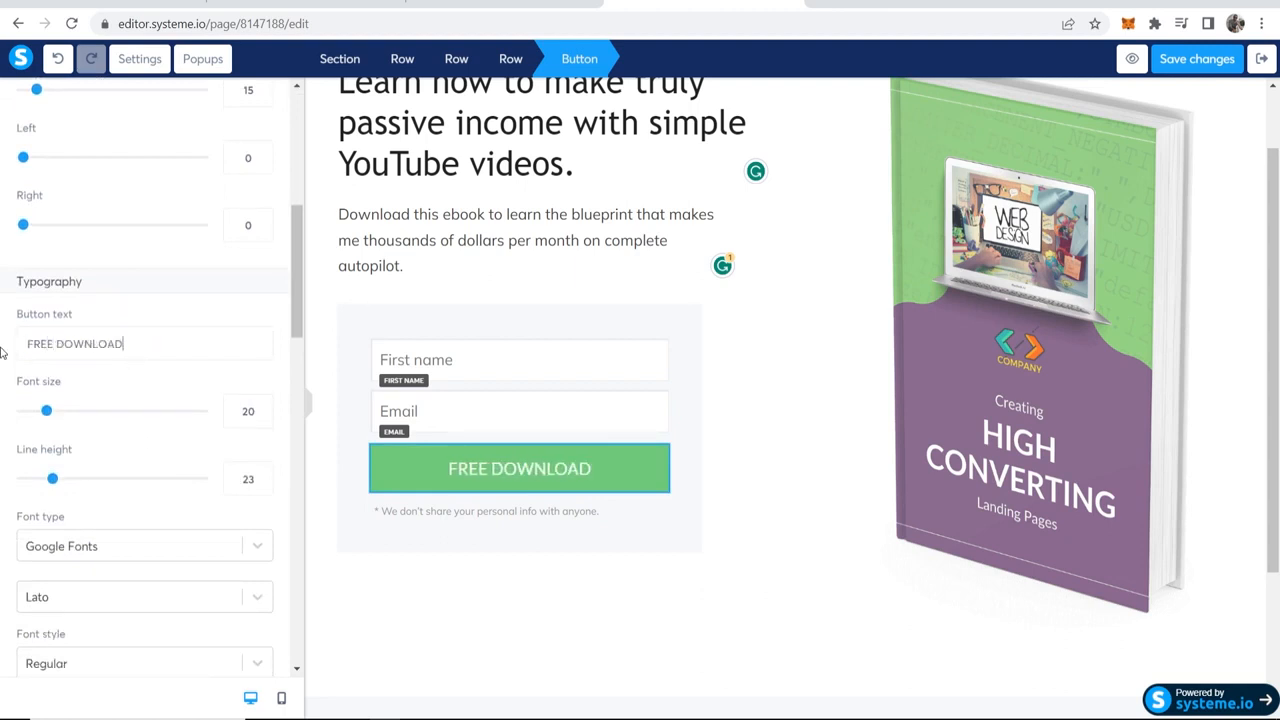
scroll(209, 457, "down", 5)
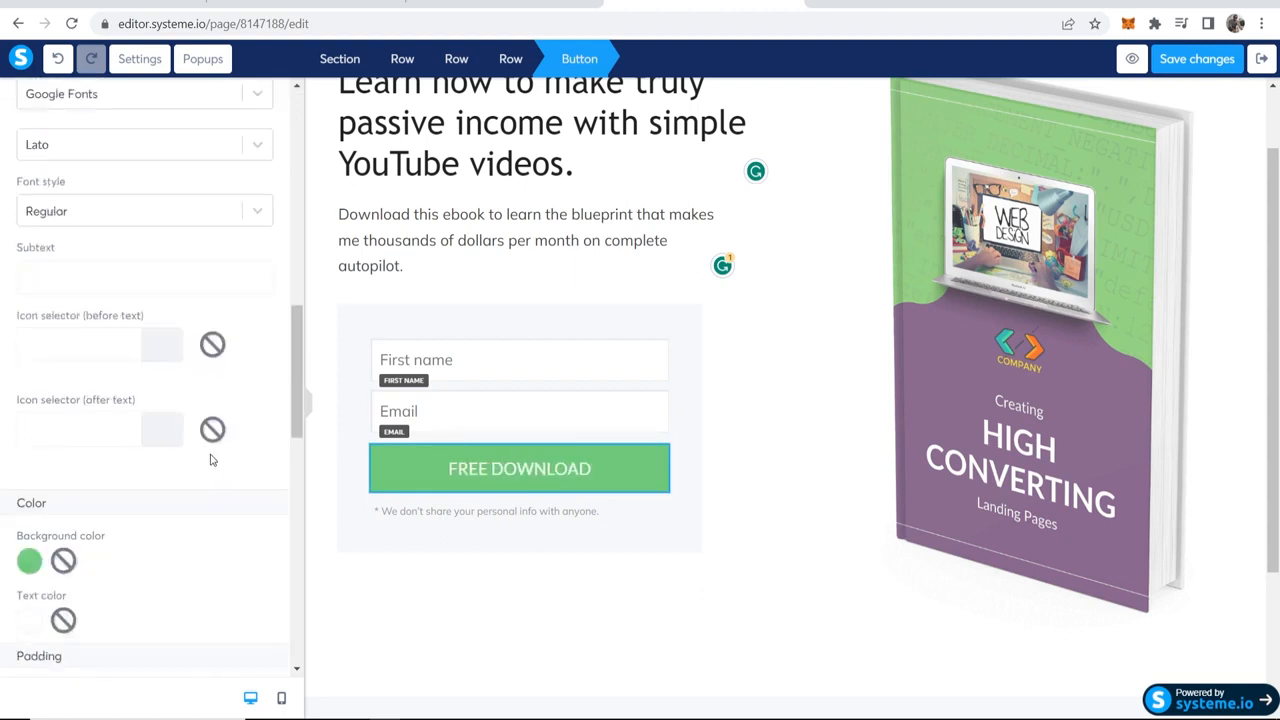
Step: Change the background color of the form's FREE DOWNLOAD button to a solid bright red
left_click(27, 500)
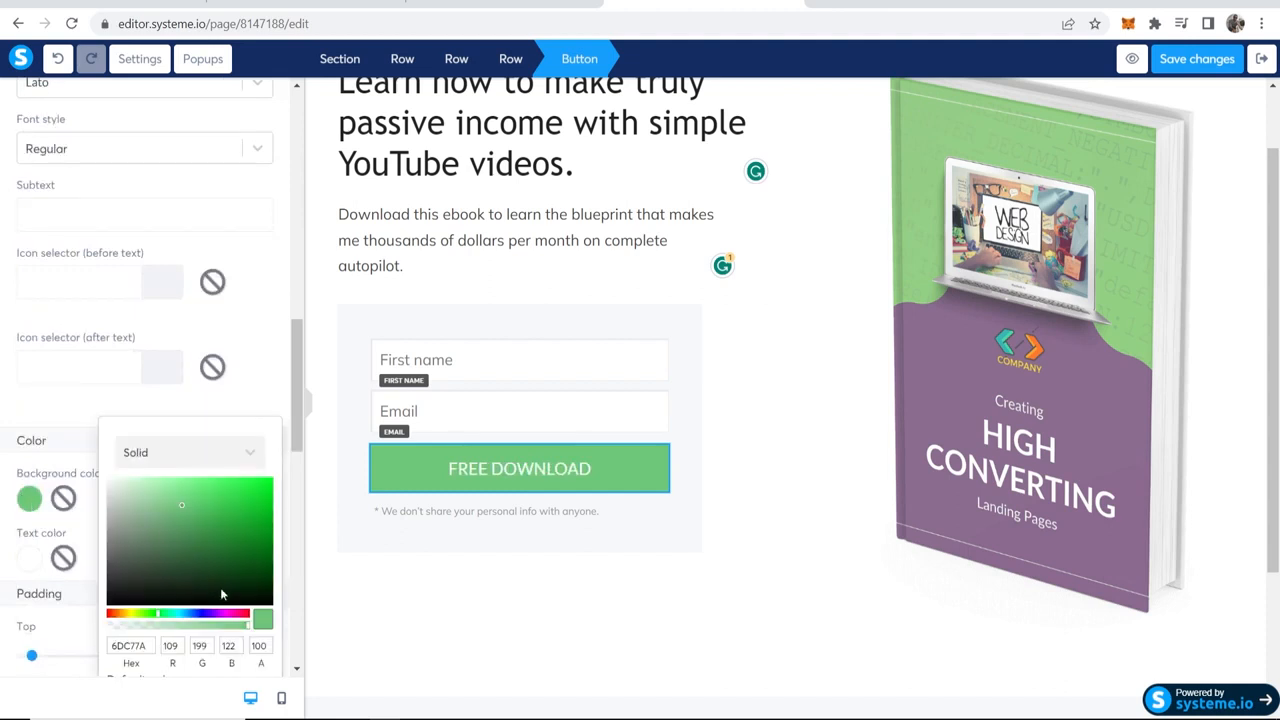
left_click_drag(247, 614, 149, 616)
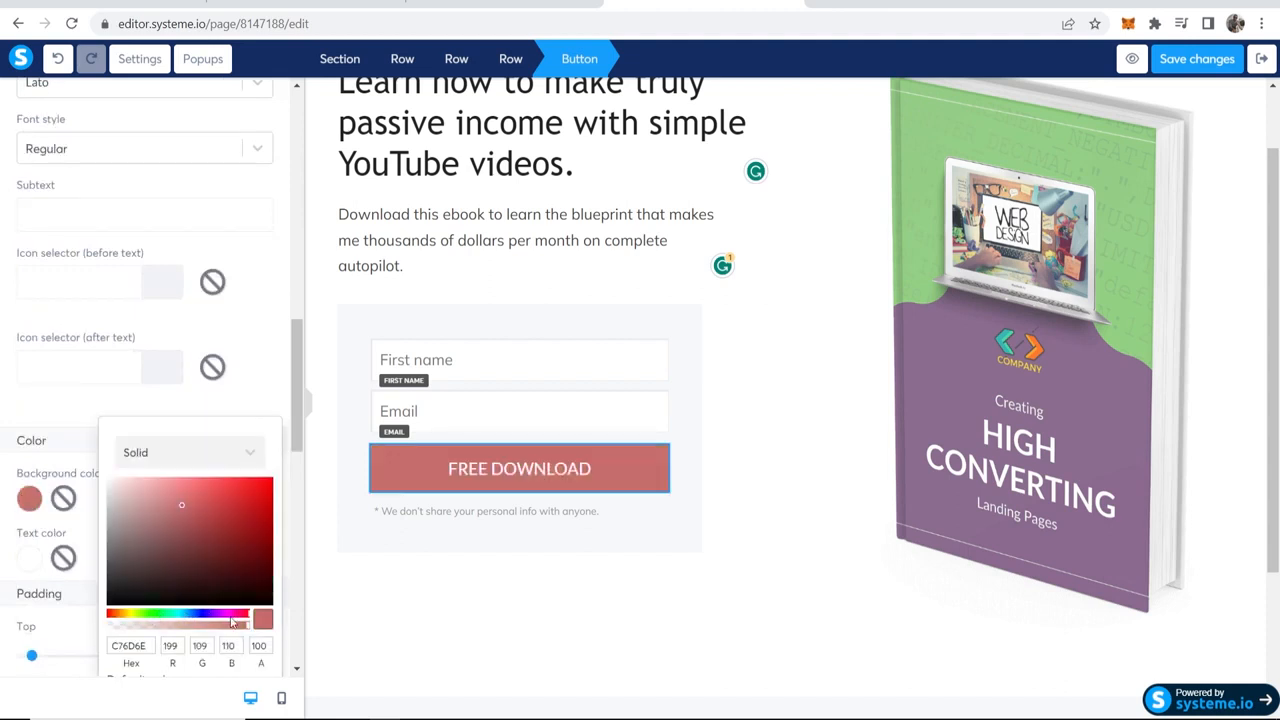
left_click_drag(256, 502, 809, 503)
left_click(777, 489)
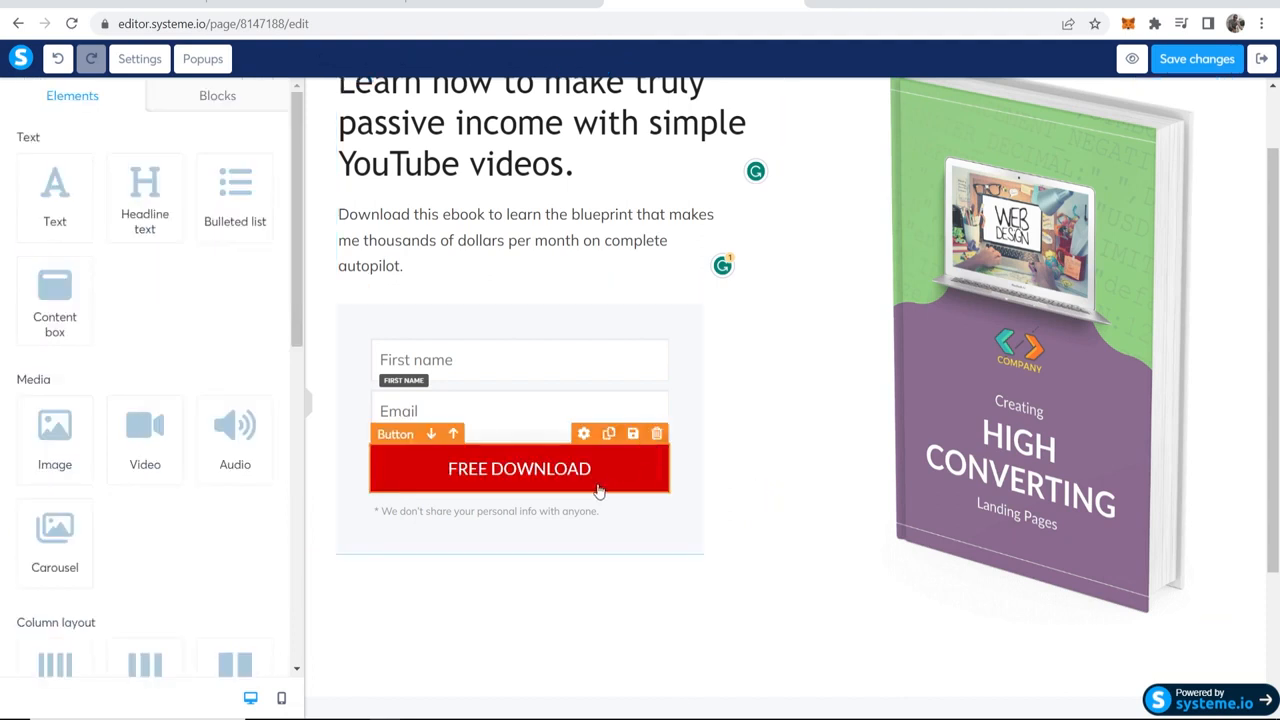
Step: Save the squeeze page and leave the page editor
scroll(580, 591, "up", 1)
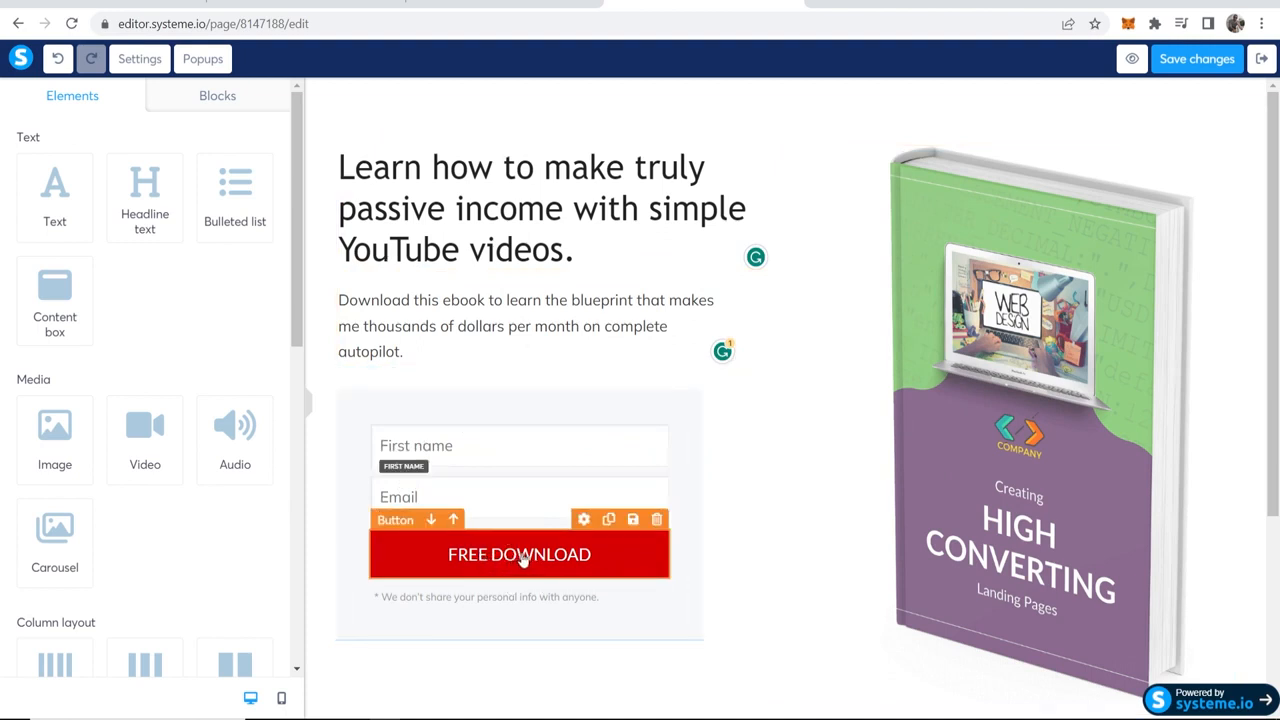
left_click(1198, 57)
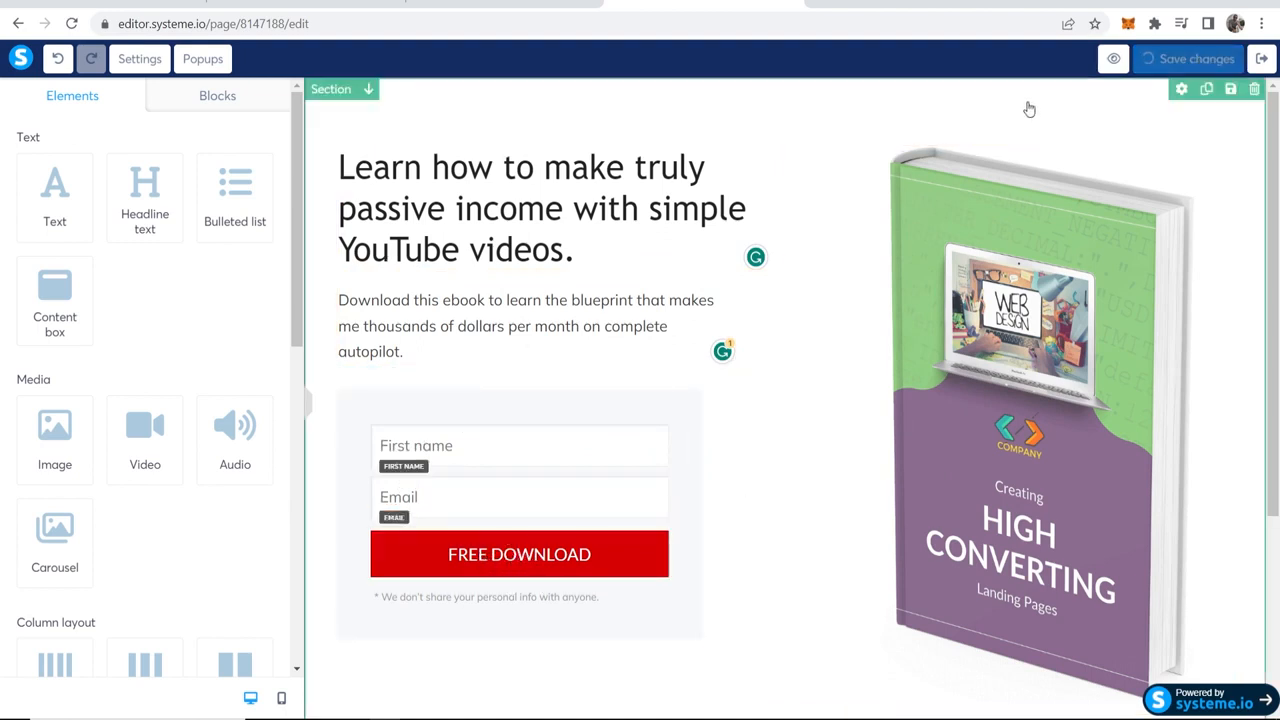
left_click(1270, 59)
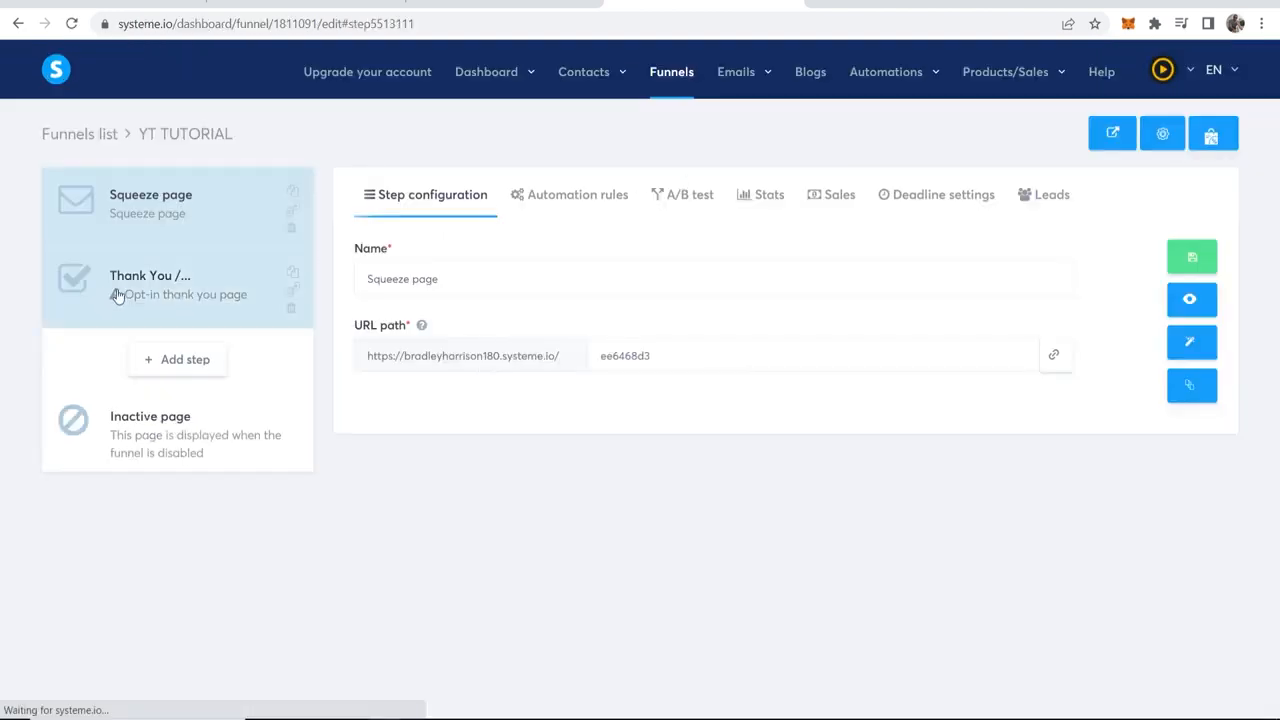
Step: For the opt-in thank you page step, choose the "Thanks!" template with the envelope and "Don't Miss This Free Resource" section
left_click(132, 309)
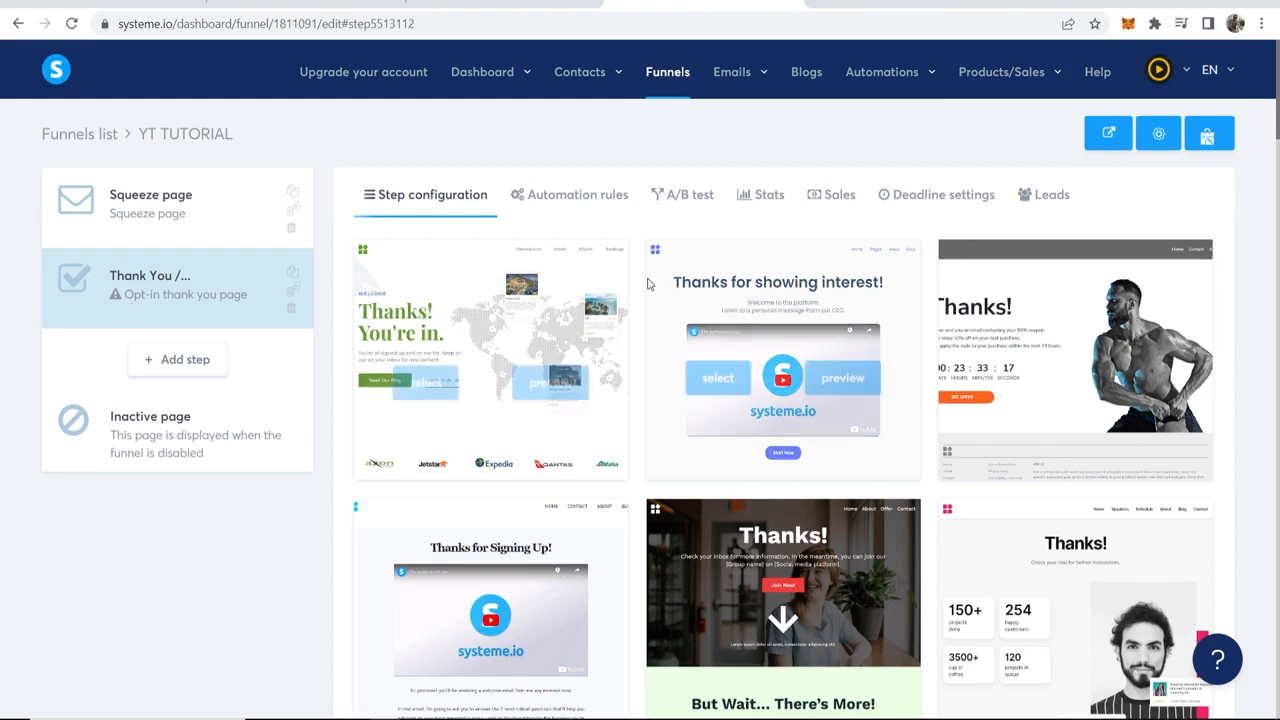
scroll(700, 330, "down", 2)
scroll(575, 337, "down", 3)
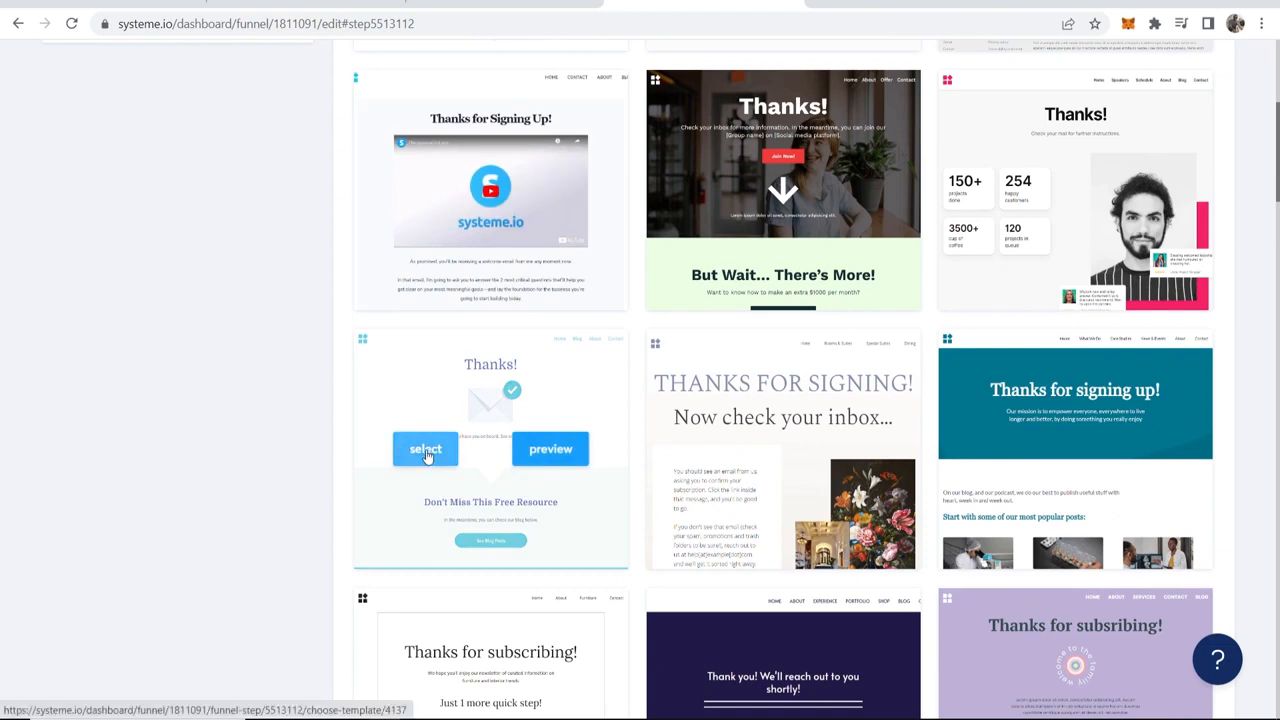
Step: Shorten the name of the thank you step to "Thank You" and open its page in the editor
left_click_drag(510, 279, 423, 279)
key("BackSpace")
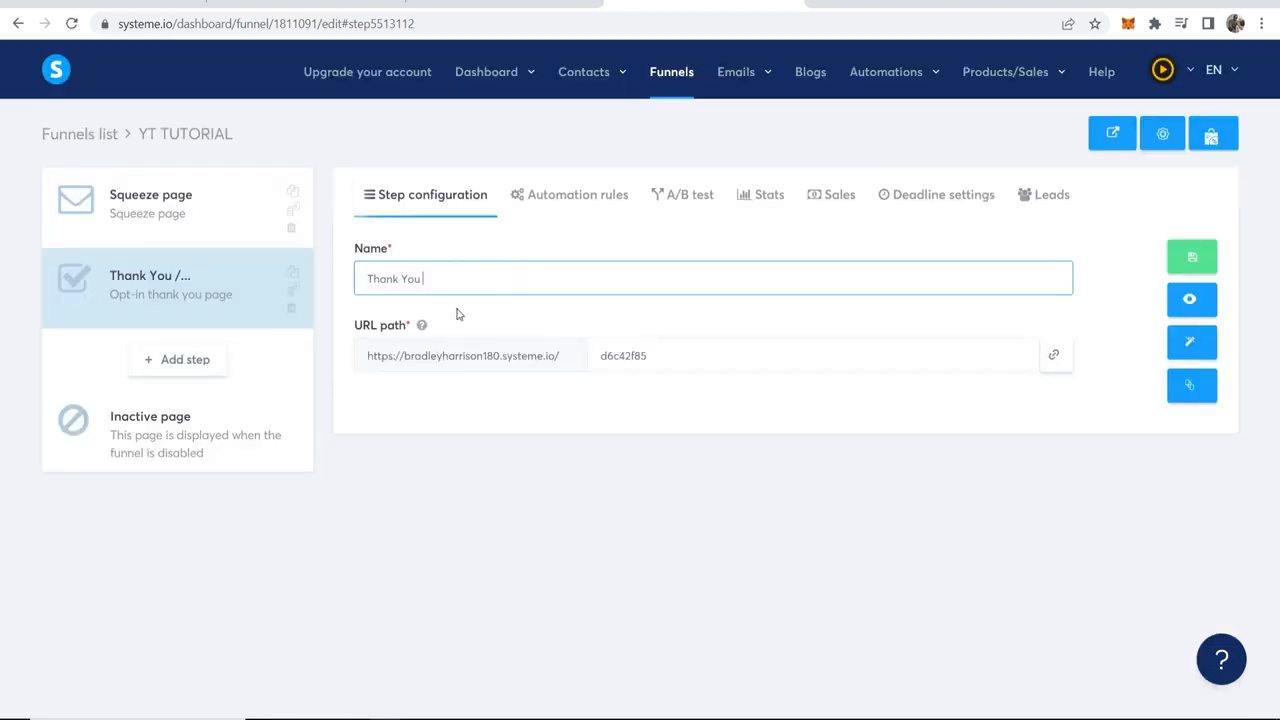
left_click(1193, 344)
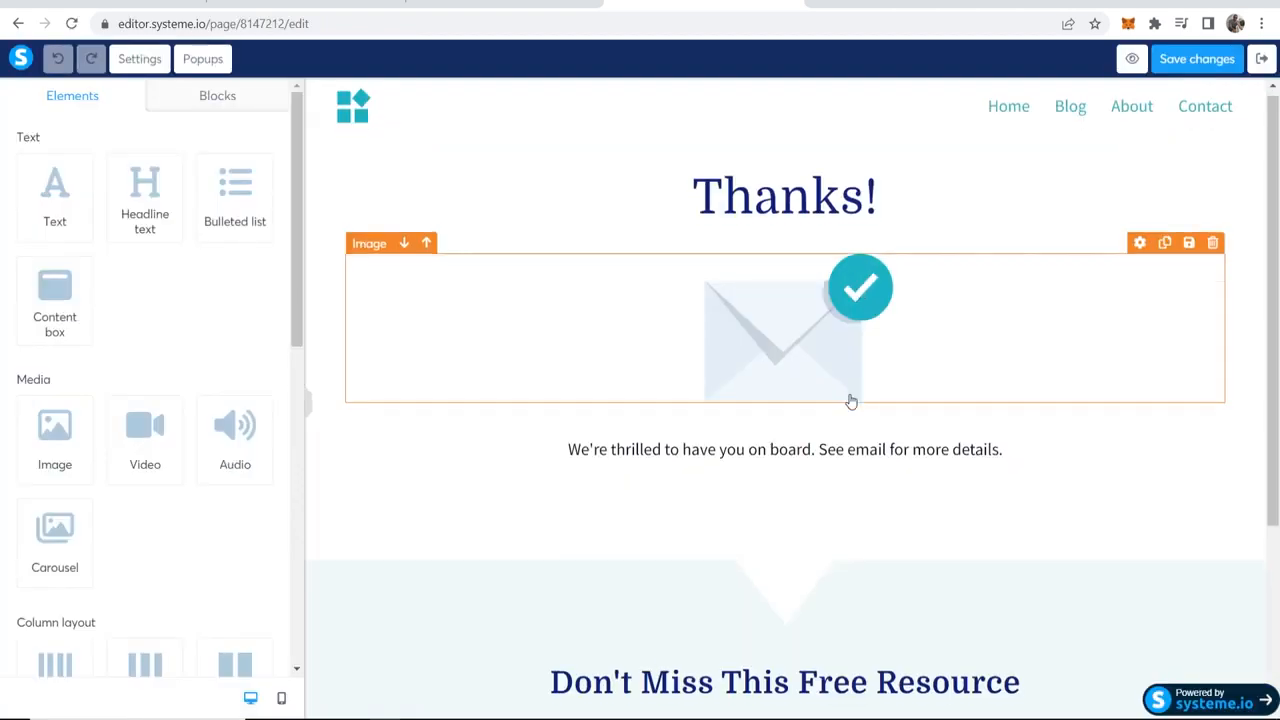
Step: Replace the text below the envelope with "Your ebook will be sent to your email." and remove the Don't Miss This Free Resource section
scroll(848, 400, "down", 2)
scroll(848, 425, "up", 2)
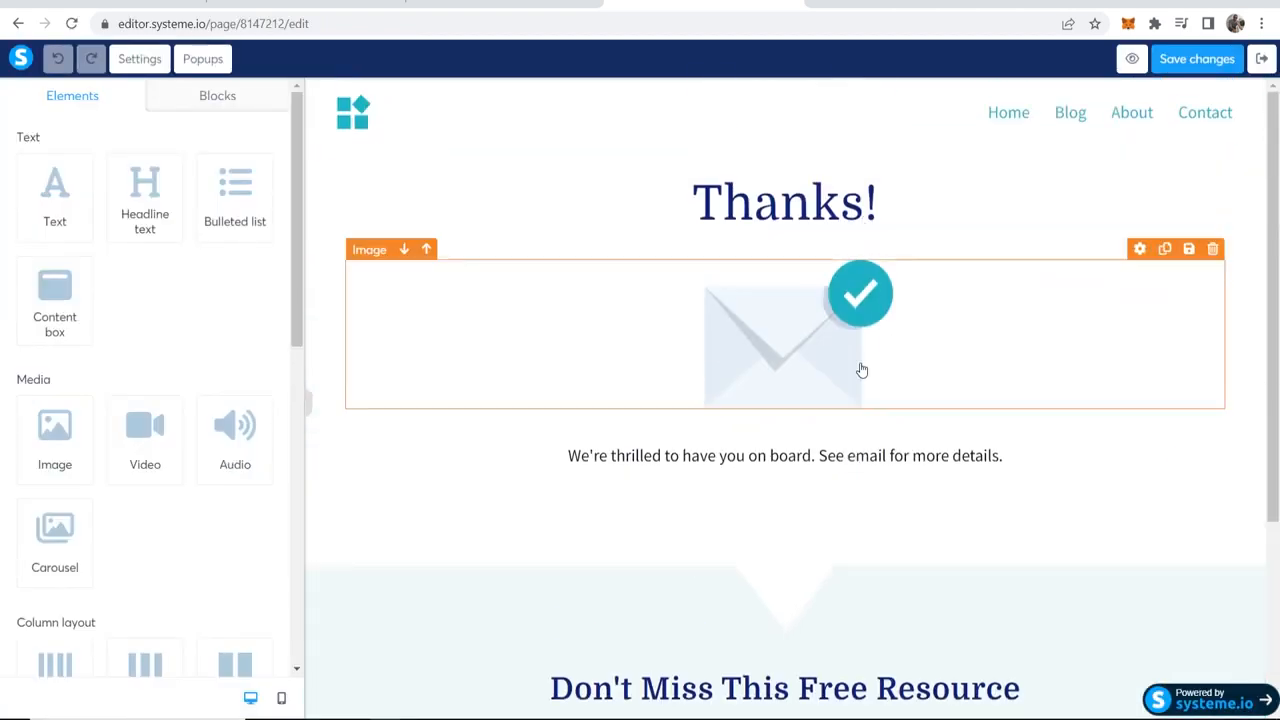
double_click(649, 458)
left_click_drag(1052, 464, 538, 444)
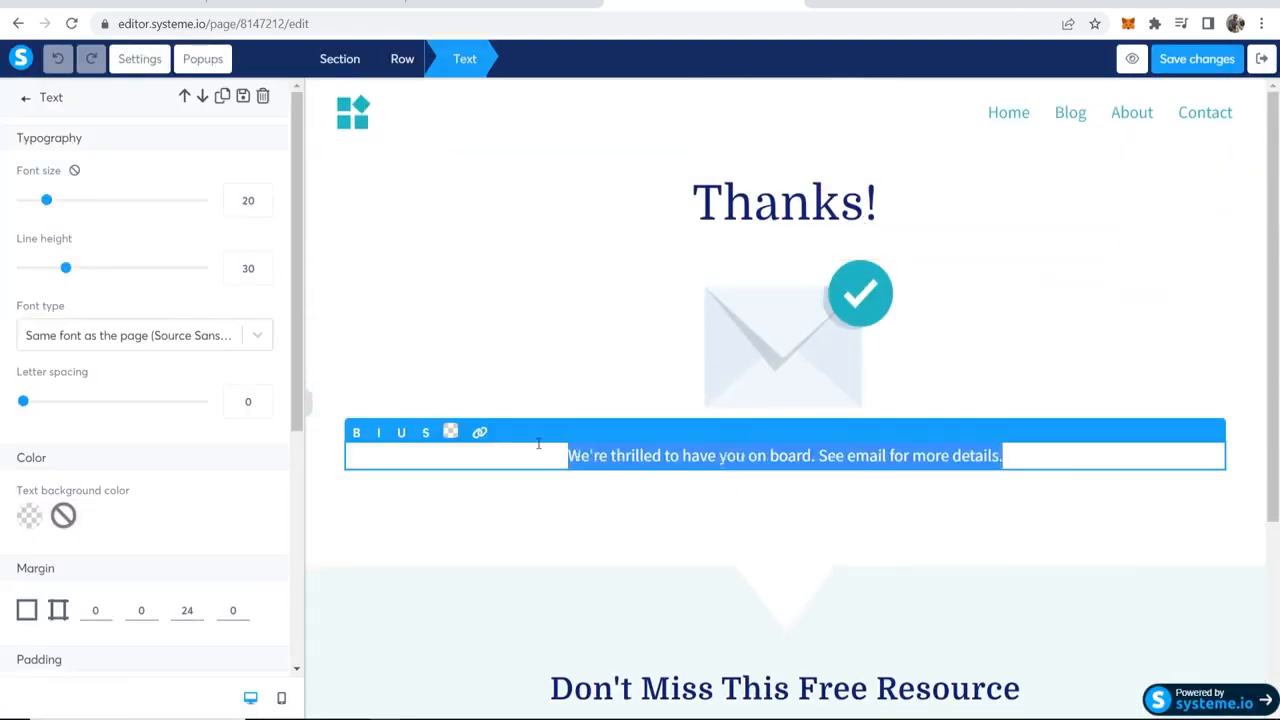
type("Your ebook ")
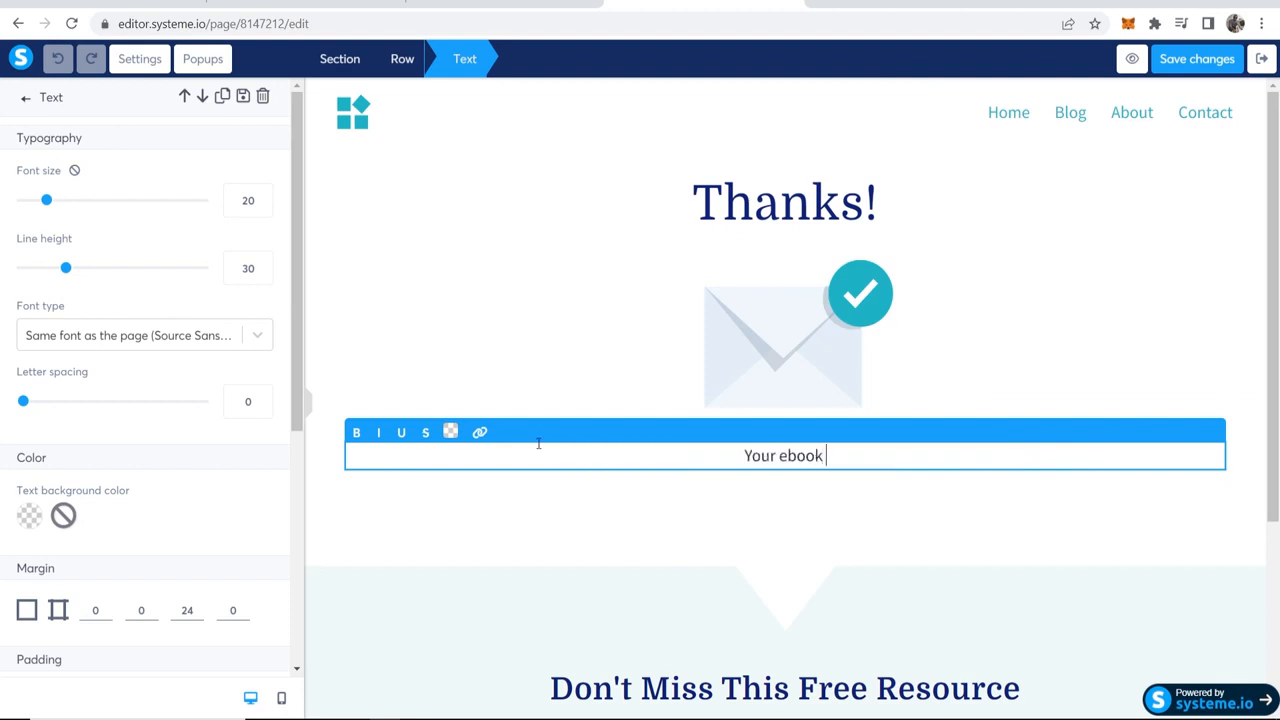
type("will be sent to ")
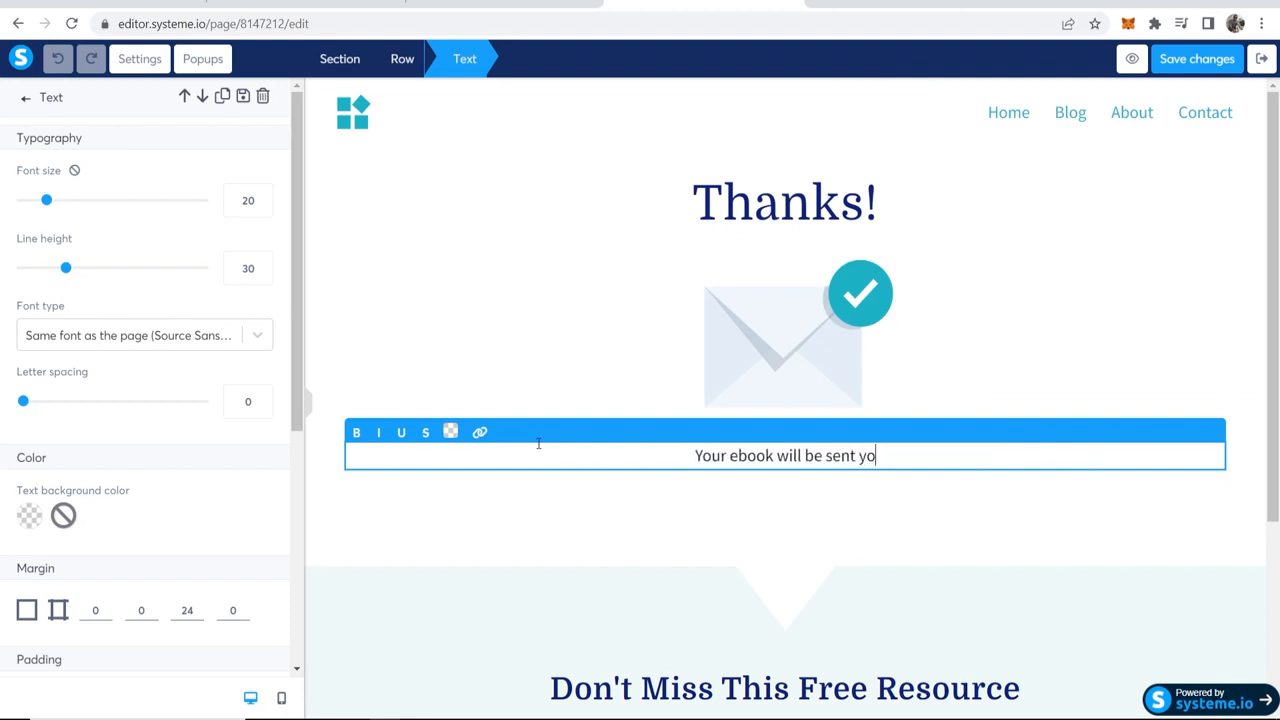
type("your email.")
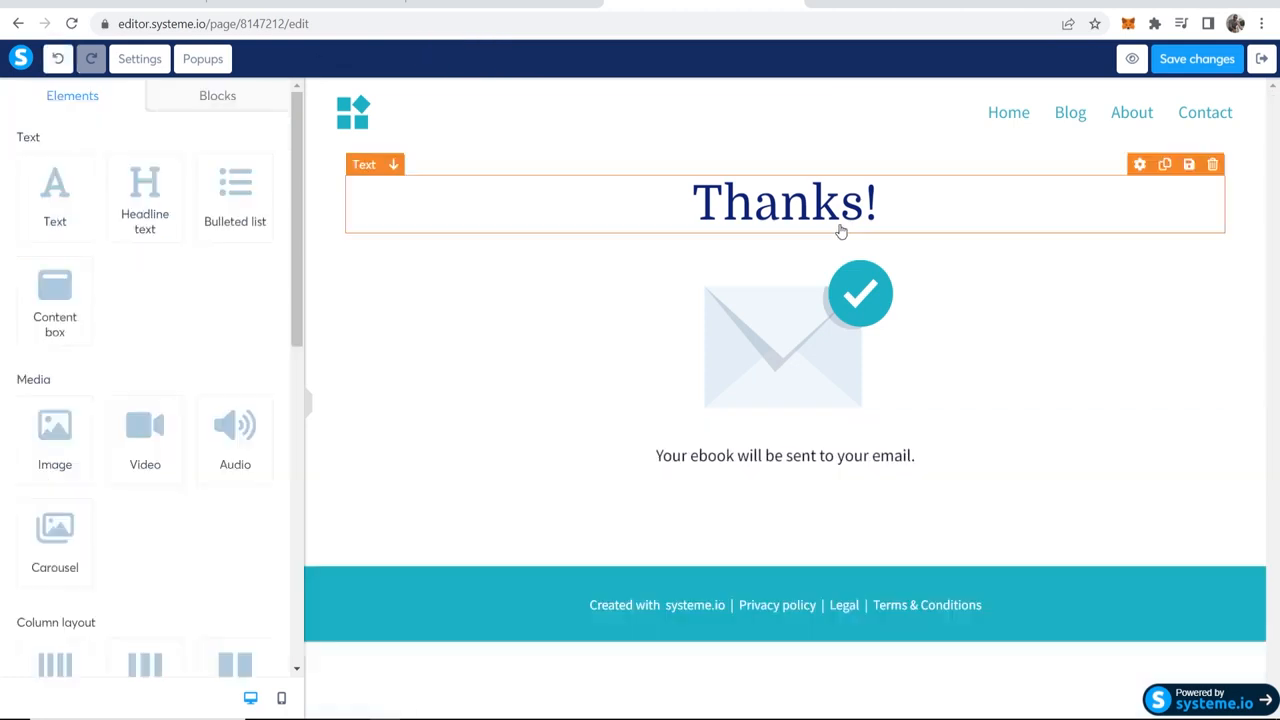
Step: Save the thank you page and return to the funnel's steps
left_click(1197, 59)
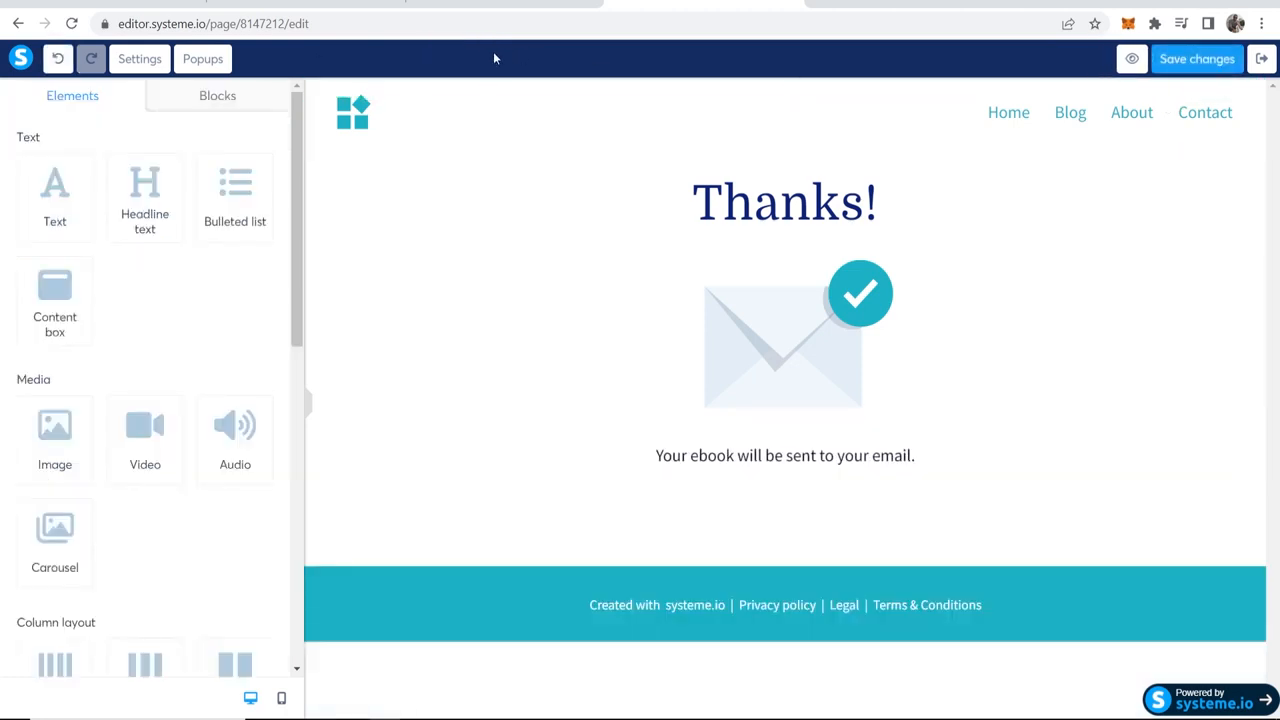
left_click(1262, 59)
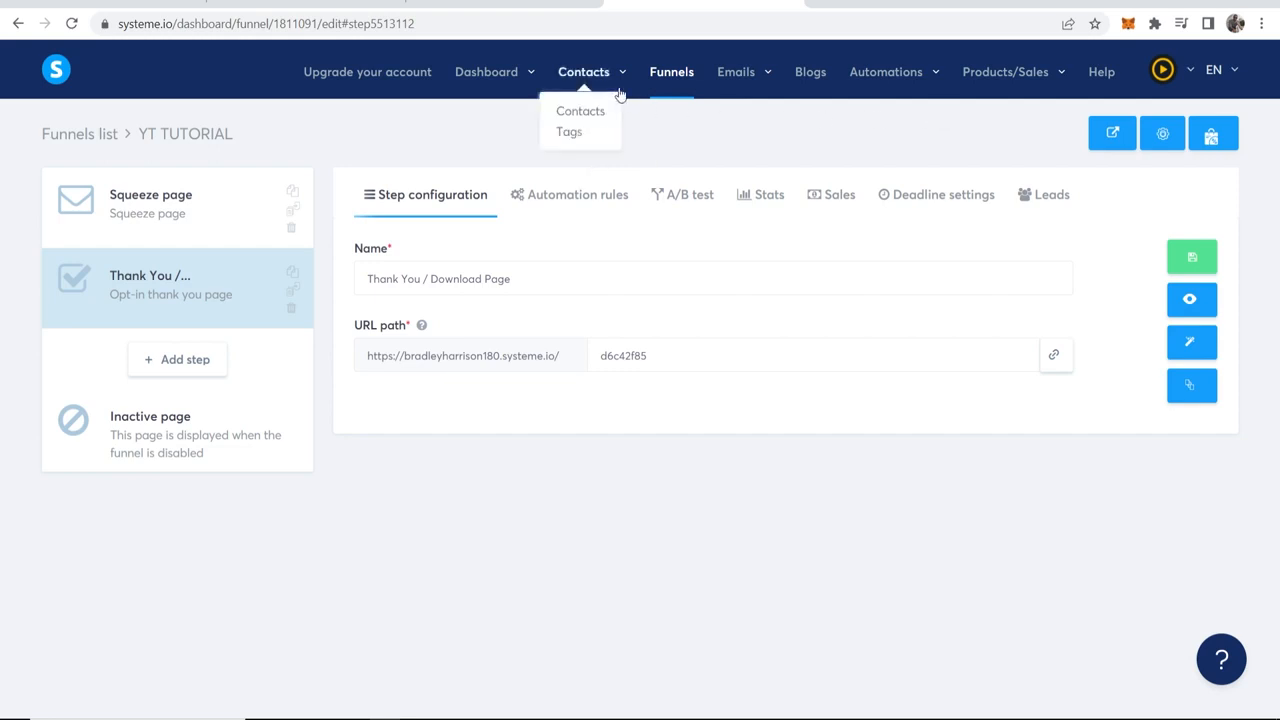
Step: Delete the existing YT EXAMPLE campaign from the email campaigns list
mouse_move(743, 90)
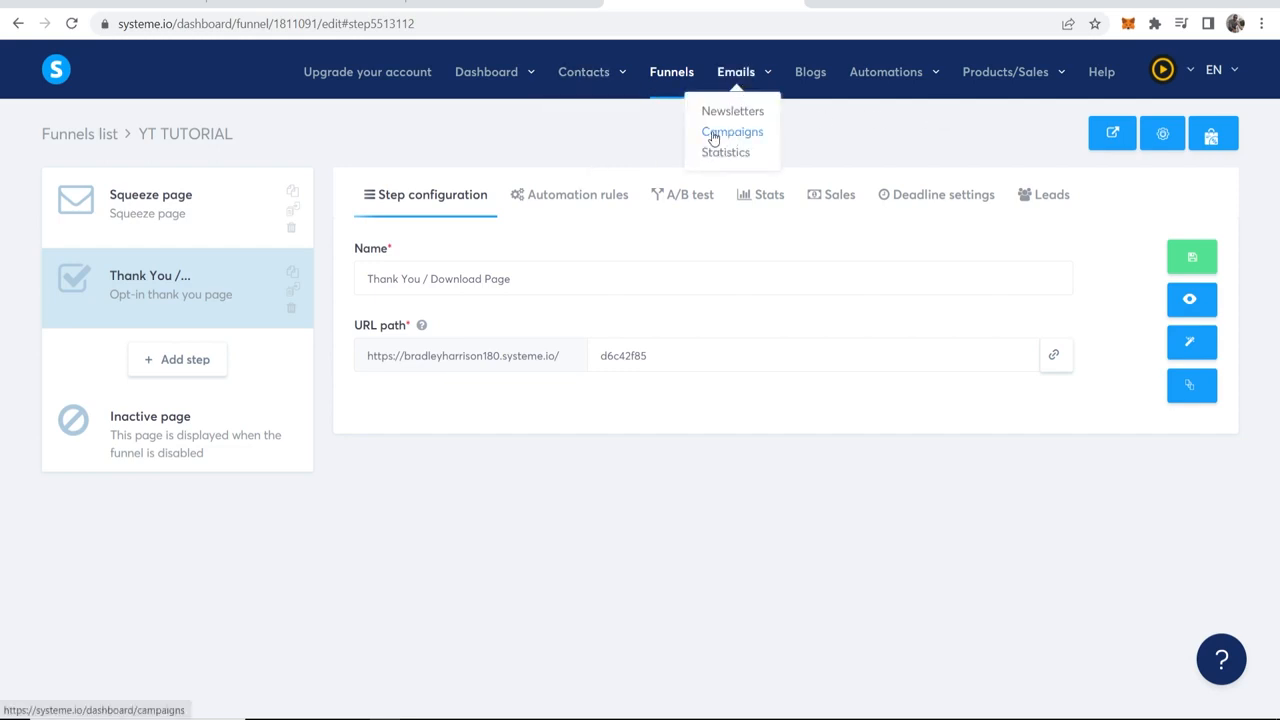
left_click(726, 134)
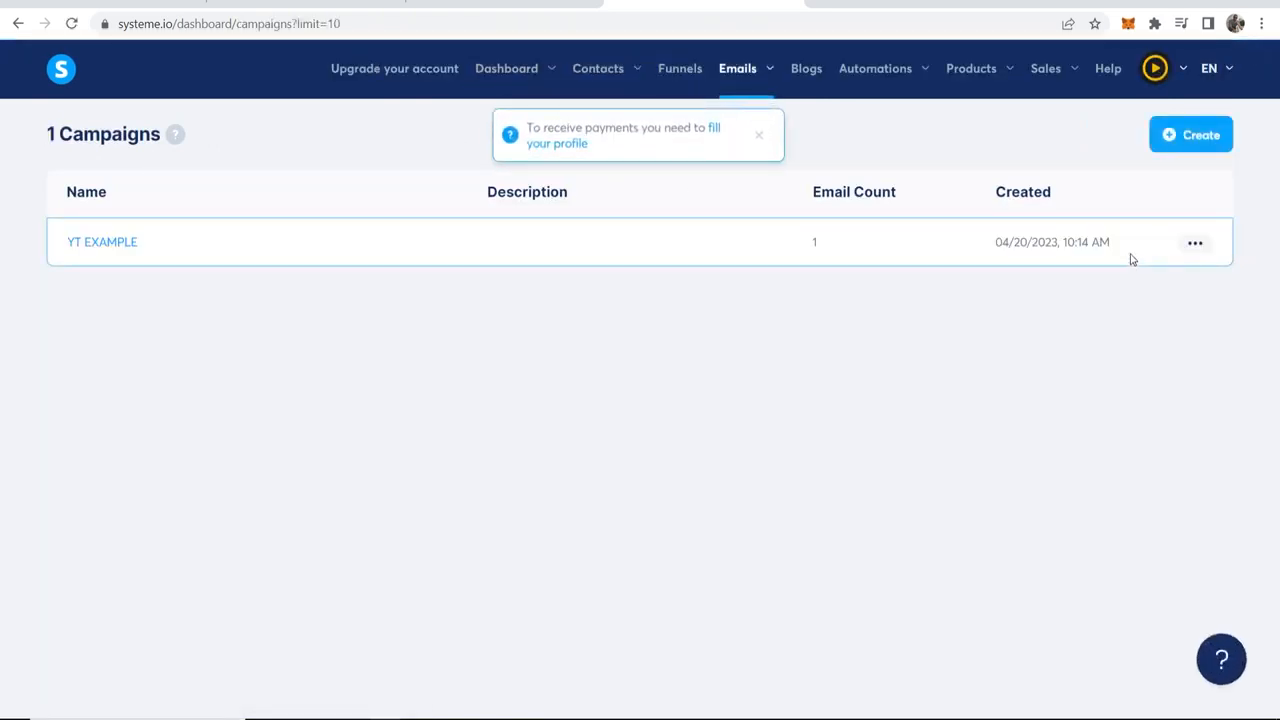
left_click(1195, 243)
left_click(1150, 350)
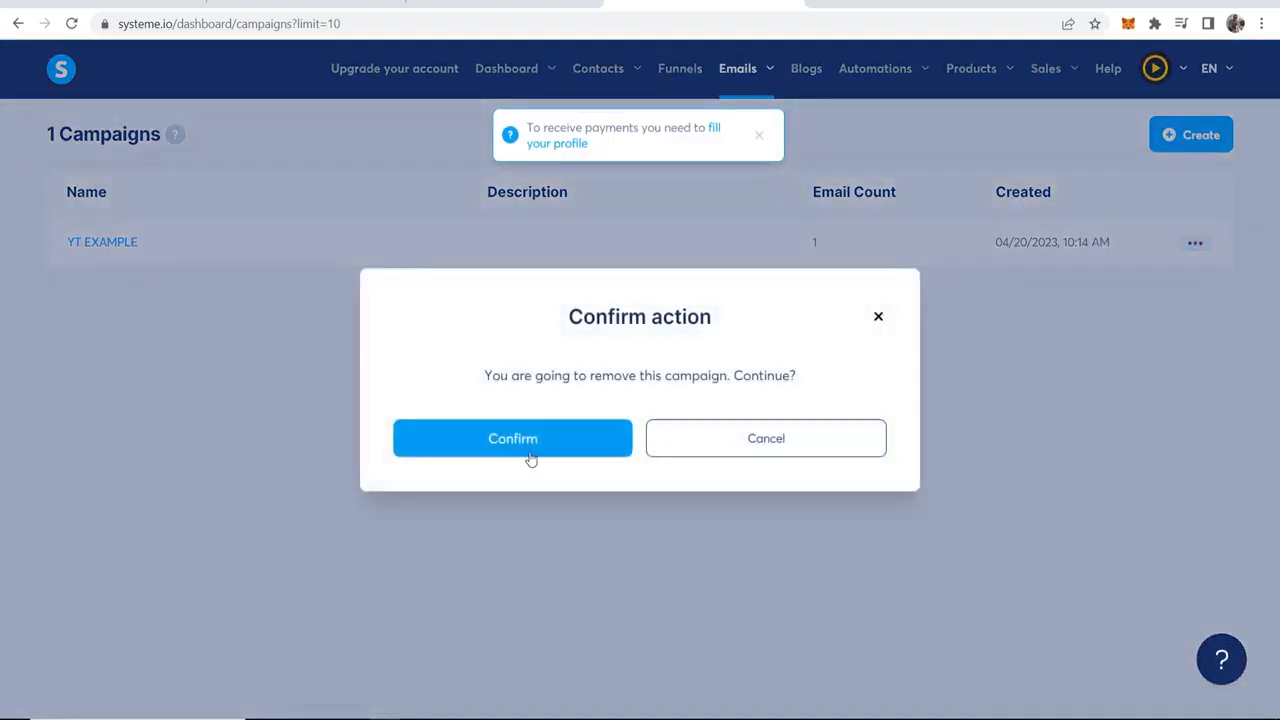
left_click(525, 459)
Step: Create a new email campaign named YT EXAMPLE and open it
left_click(1193, 134)
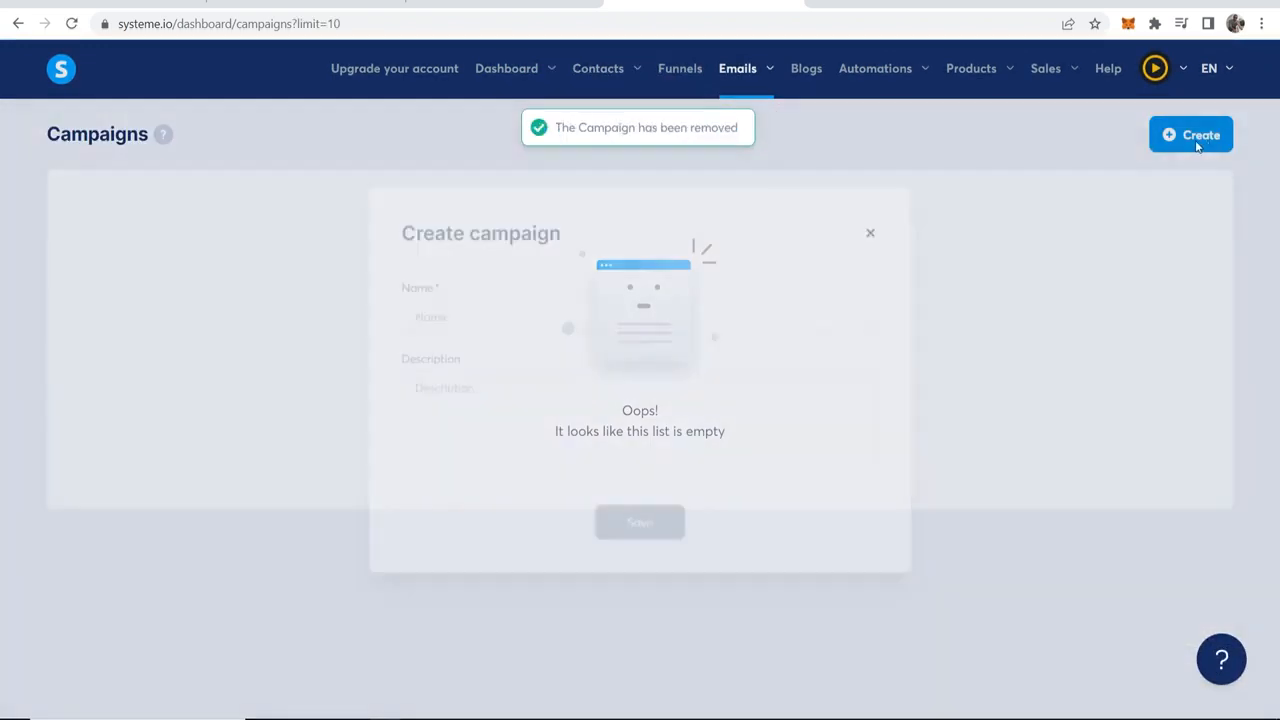
left_click(451, 305)
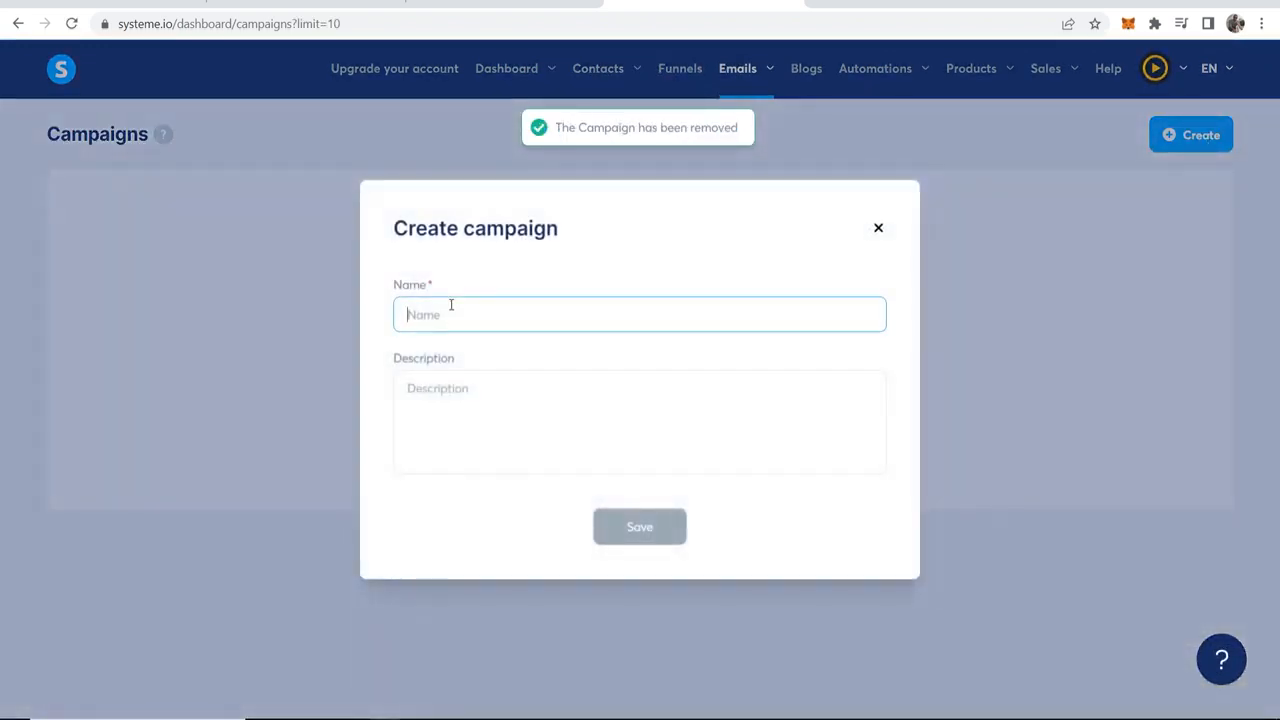
type("YT")
key("BackSpace")
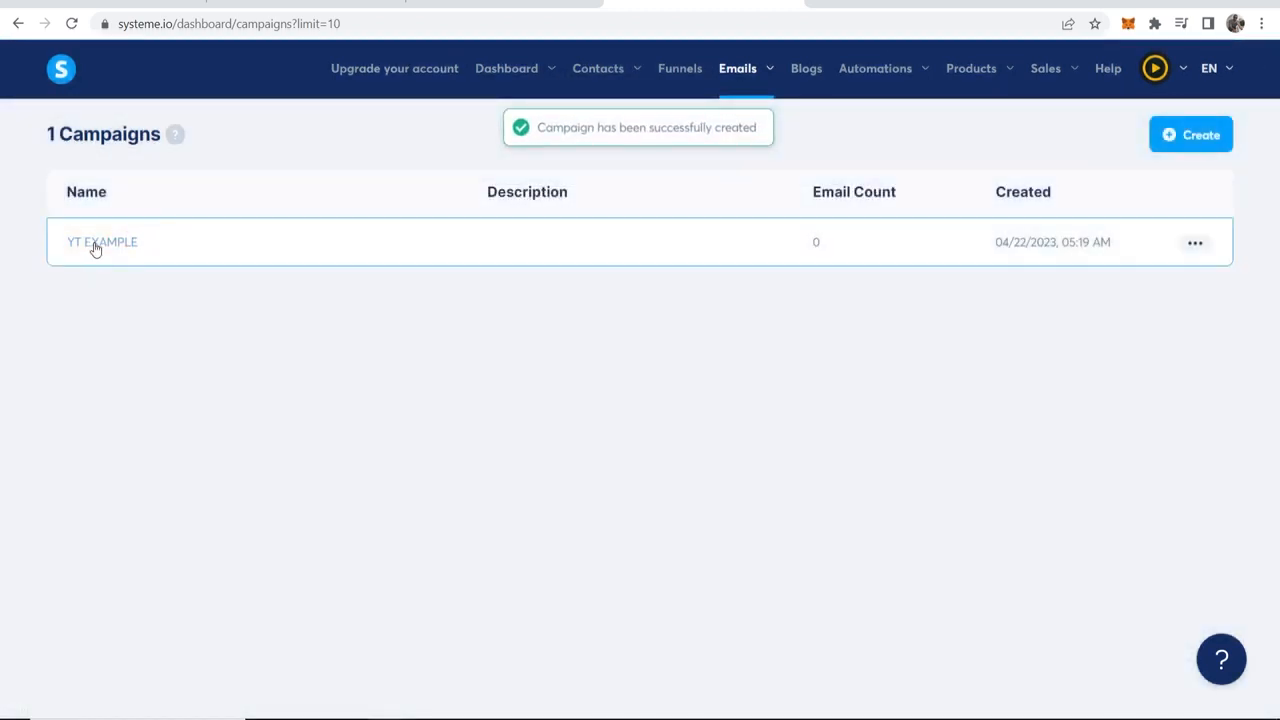
left_click(93, 244)
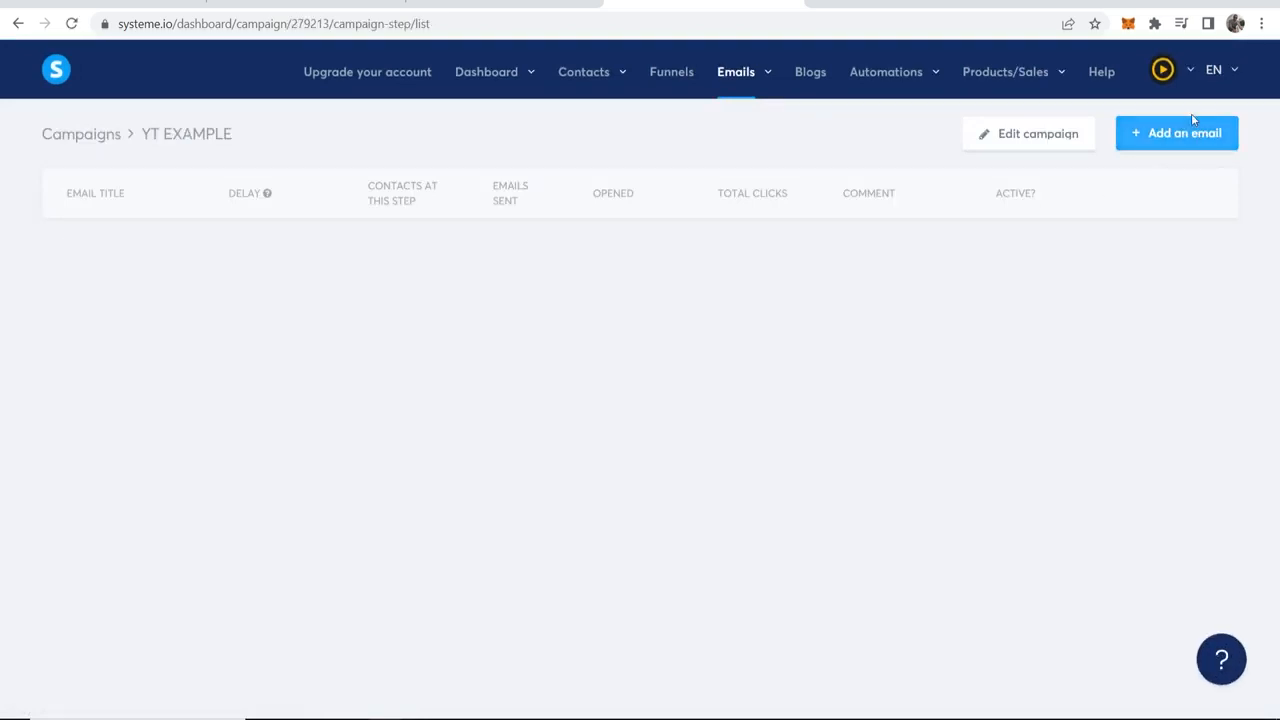
Step: Add a classic-editor email to the campaign with the sender's full name and the subject "Here is your free Ebook."
left_click(1160, 140)
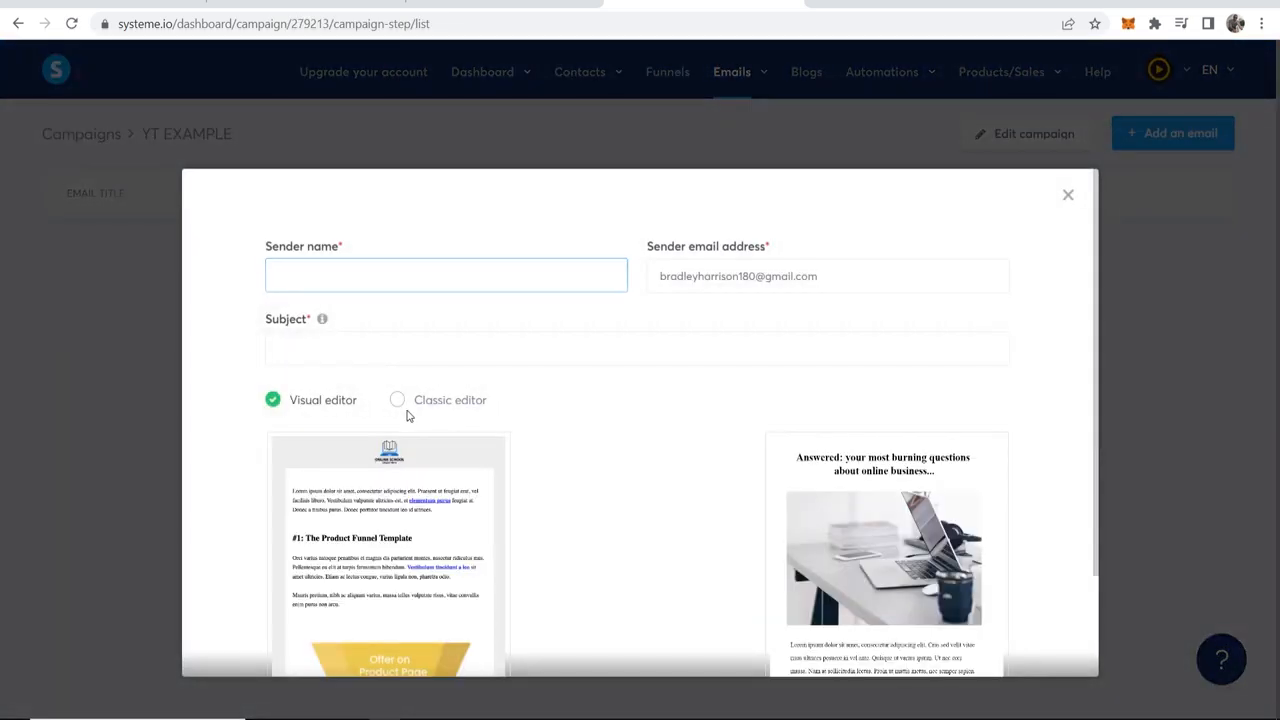
left_click(398, 400)
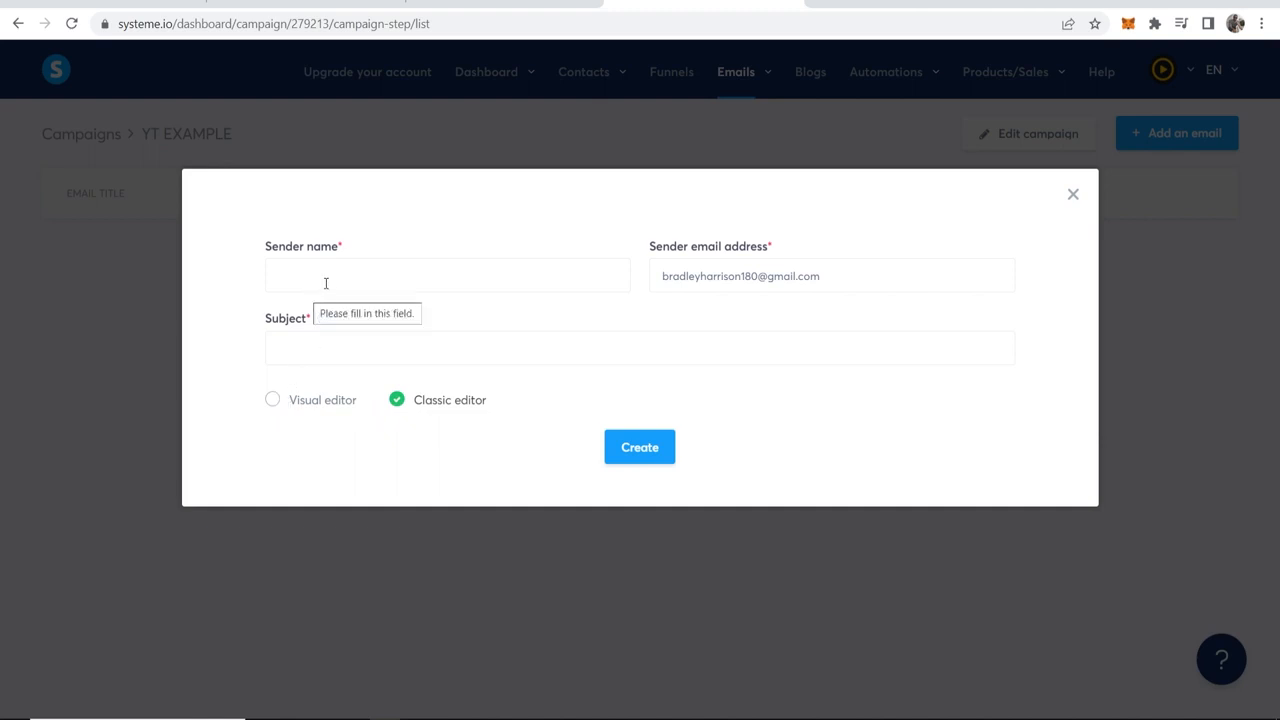
left_click(369, 272)
type("Bradle")
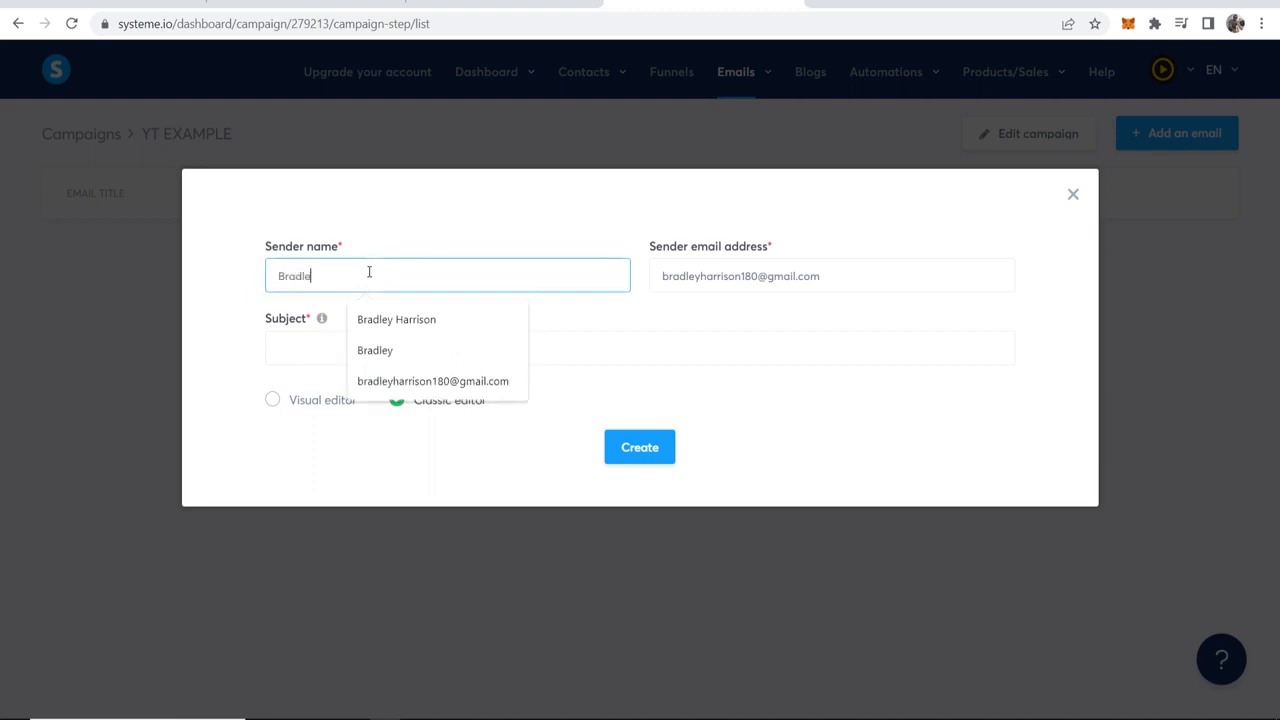
type("y Harrison")
key("Tab")
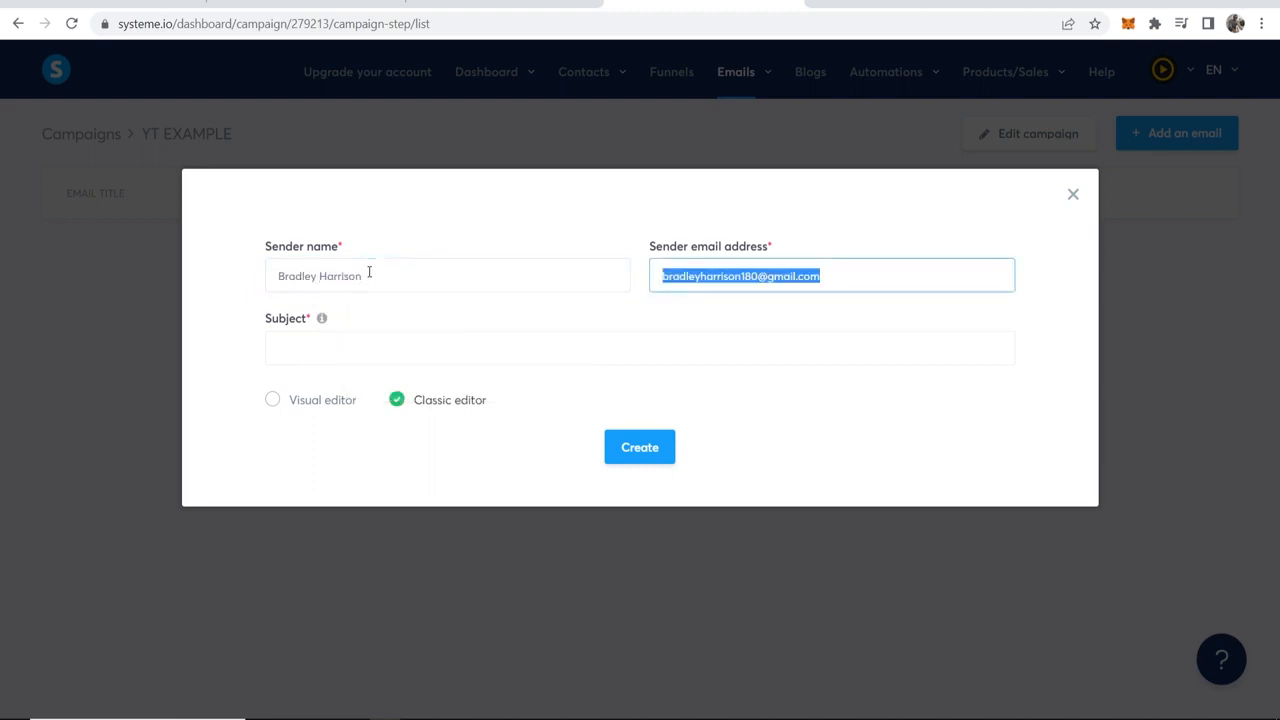
key("Tab")
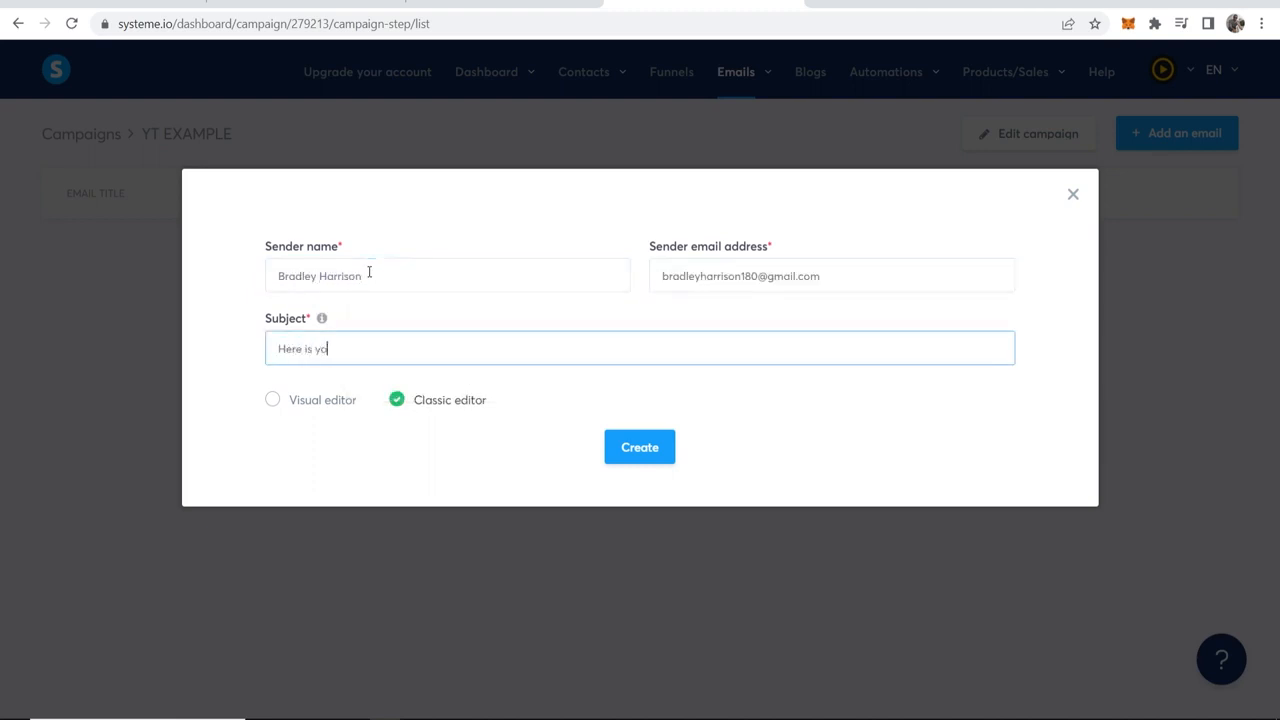
type("Here is your free Ebook.")
key("Return")
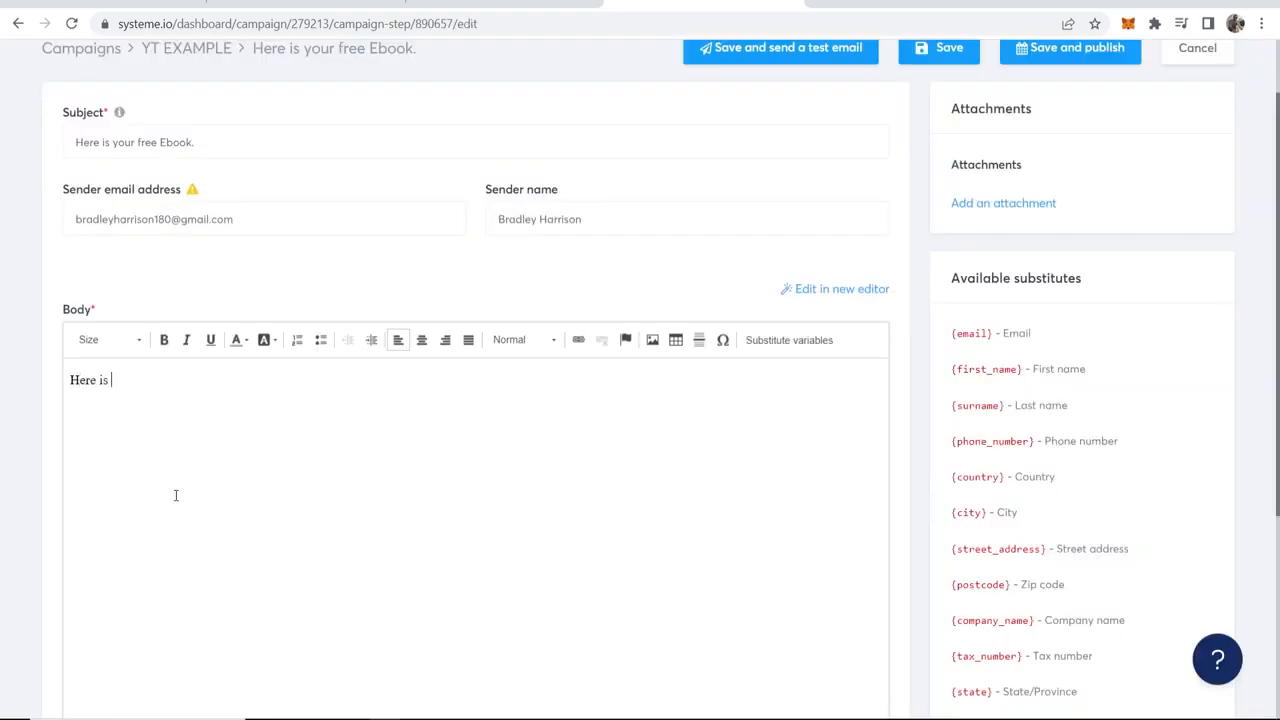
Step: Write the email body "Here is a link to your free ebook." with "Enjoy!" on a separate line below
type("to your free ebook.")
left_click_drag(247, 380, 121, 380)
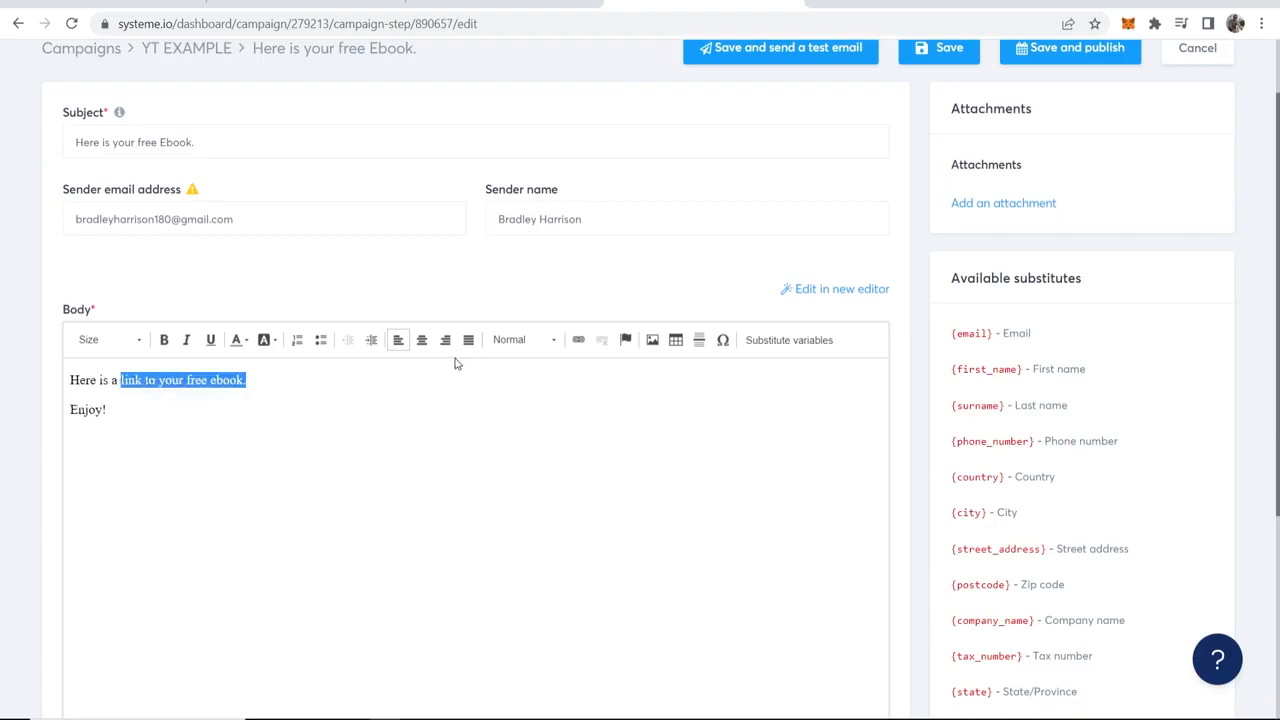
left_click(275, 397)
left_click_drag(121, 380, 143, 380)
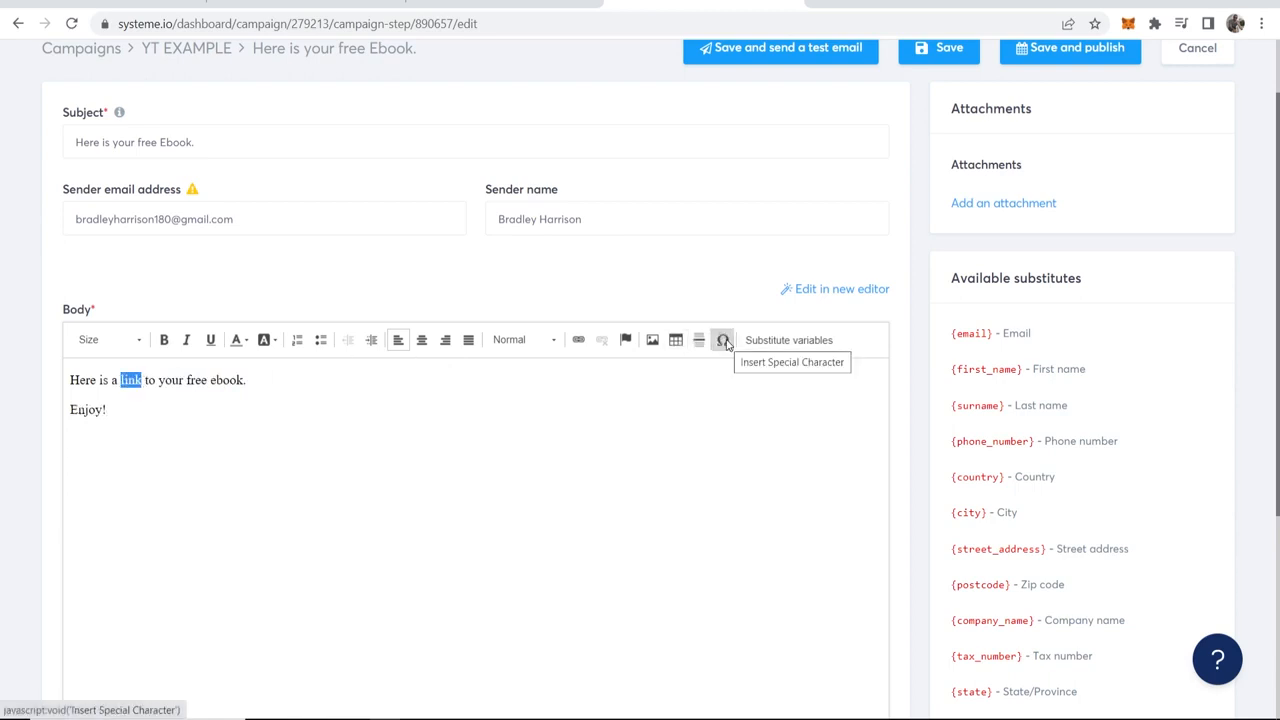
left_click(577, 341)
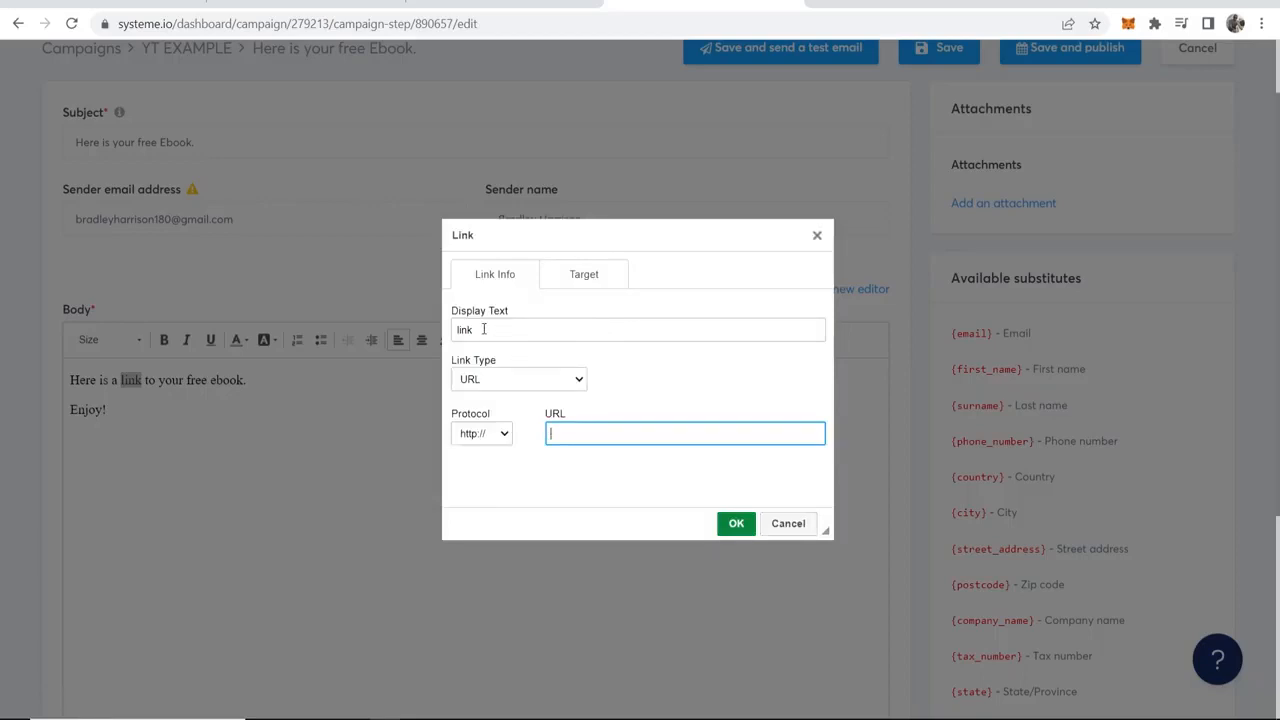
left_click(462, 379)
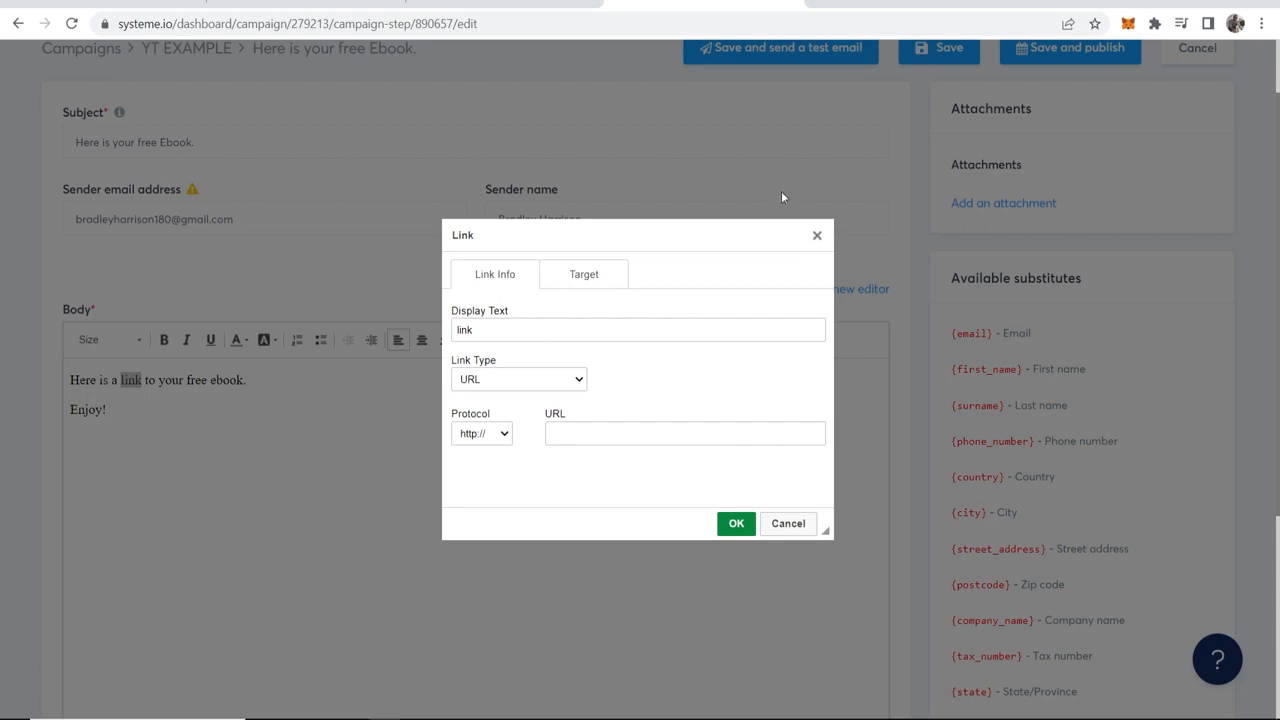
left_click(618, 427)
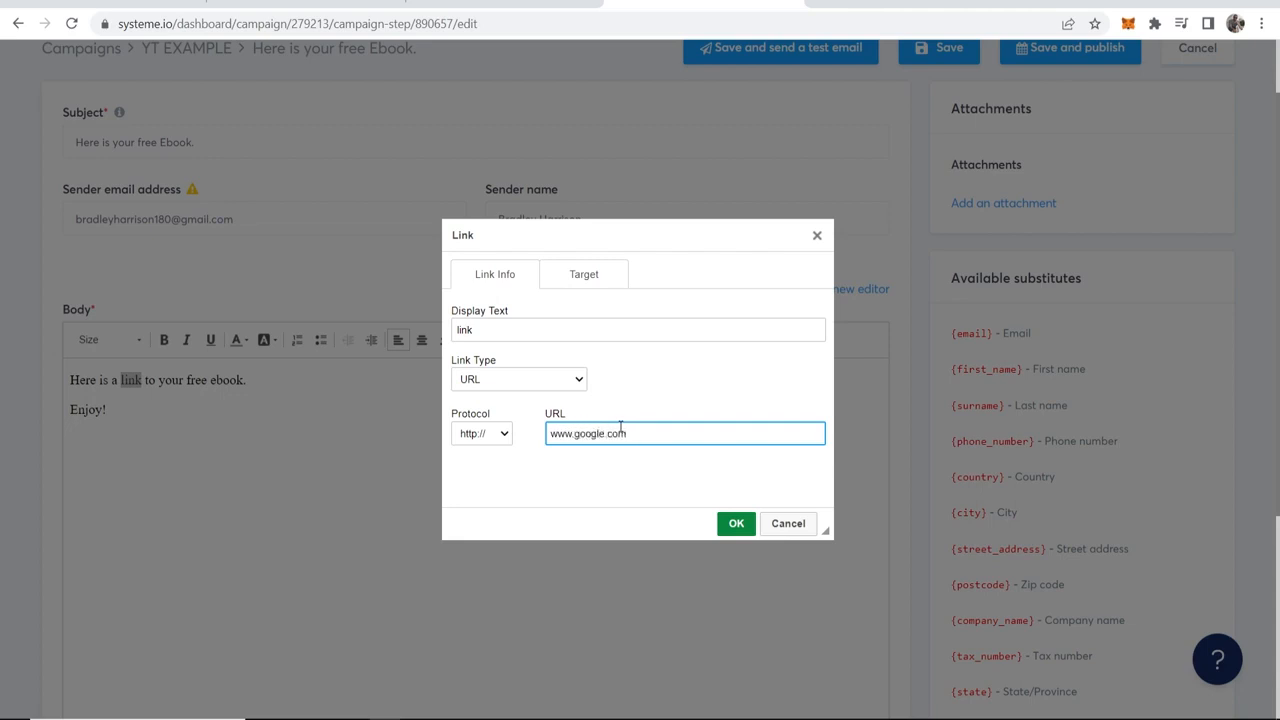
left_click(736, 523)
left_click(381, 401)
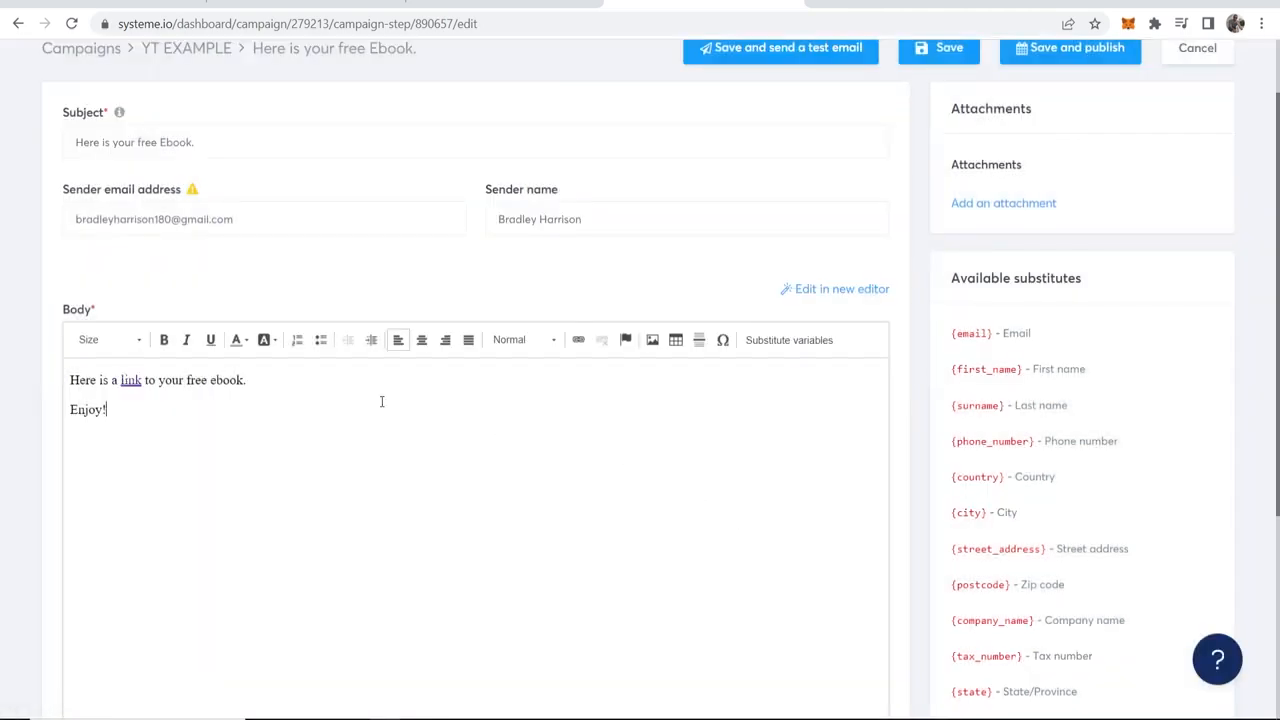
Step: Save and publish the email with a sending delay of 3 minutes
scroll(258, 127, "up", 1)
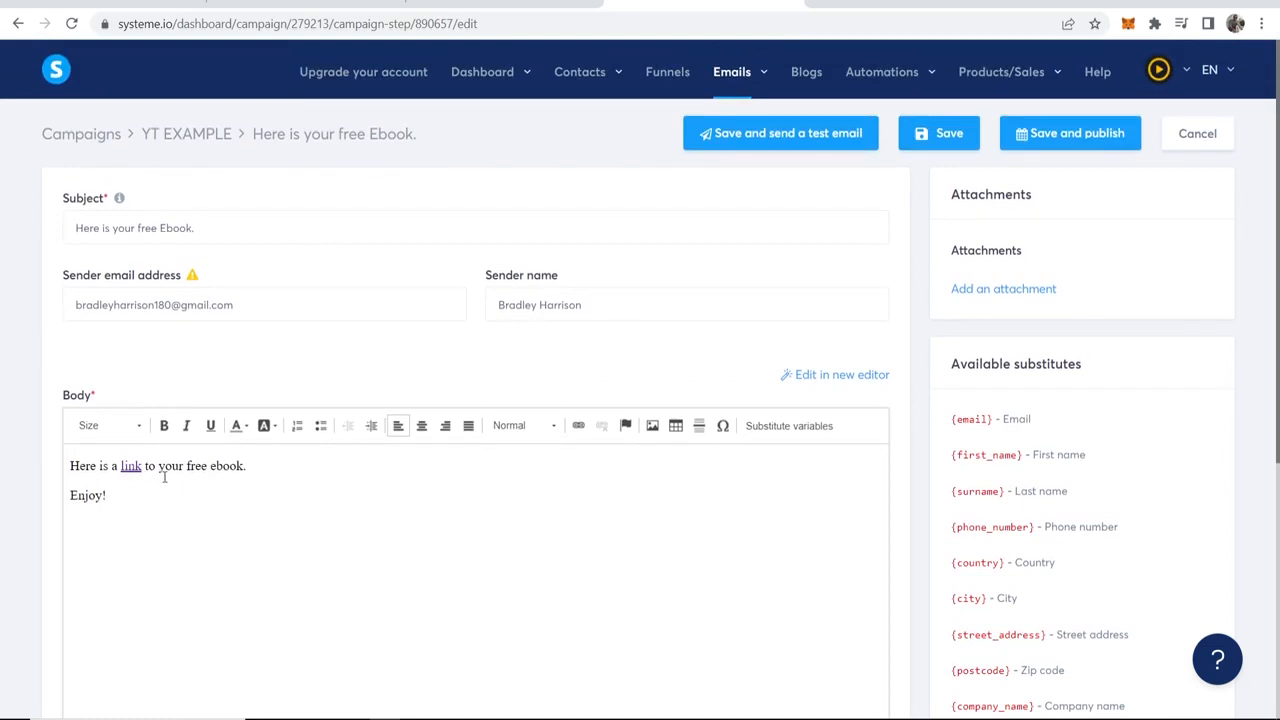
left_click(1085, 142)
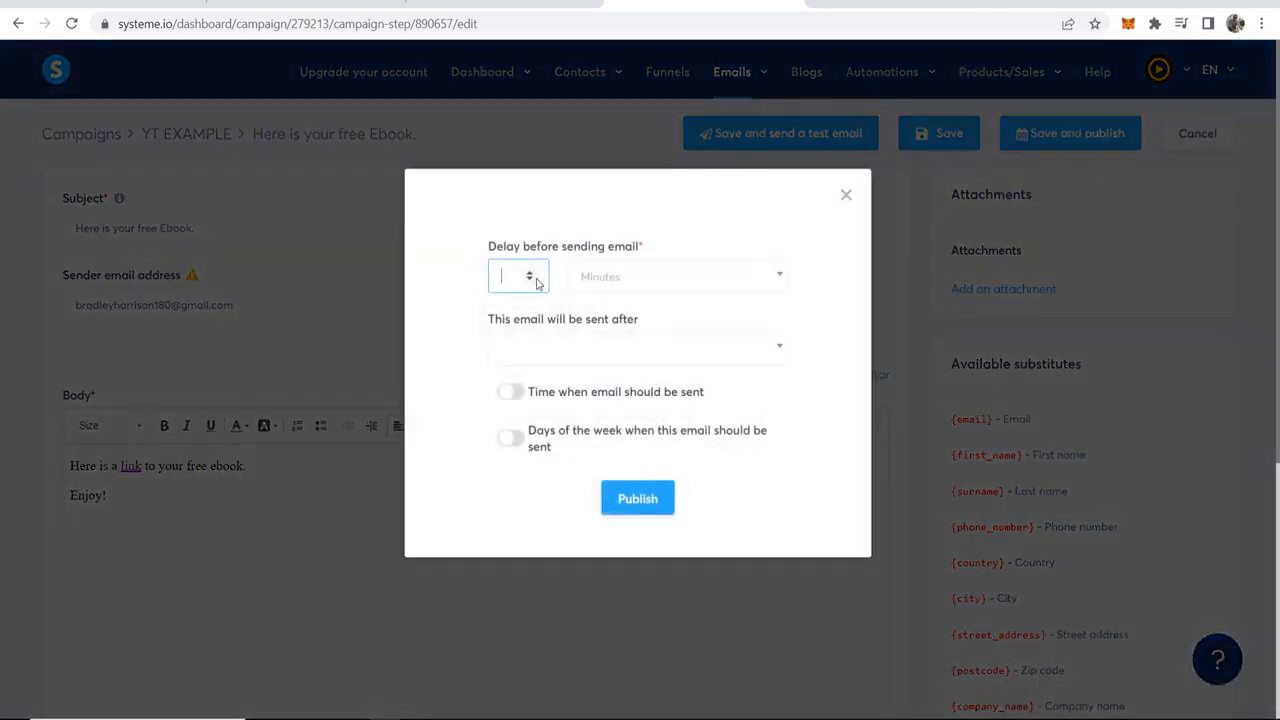
left_click(530, 273)
left_click(530, 273)
left_click(652, 278)
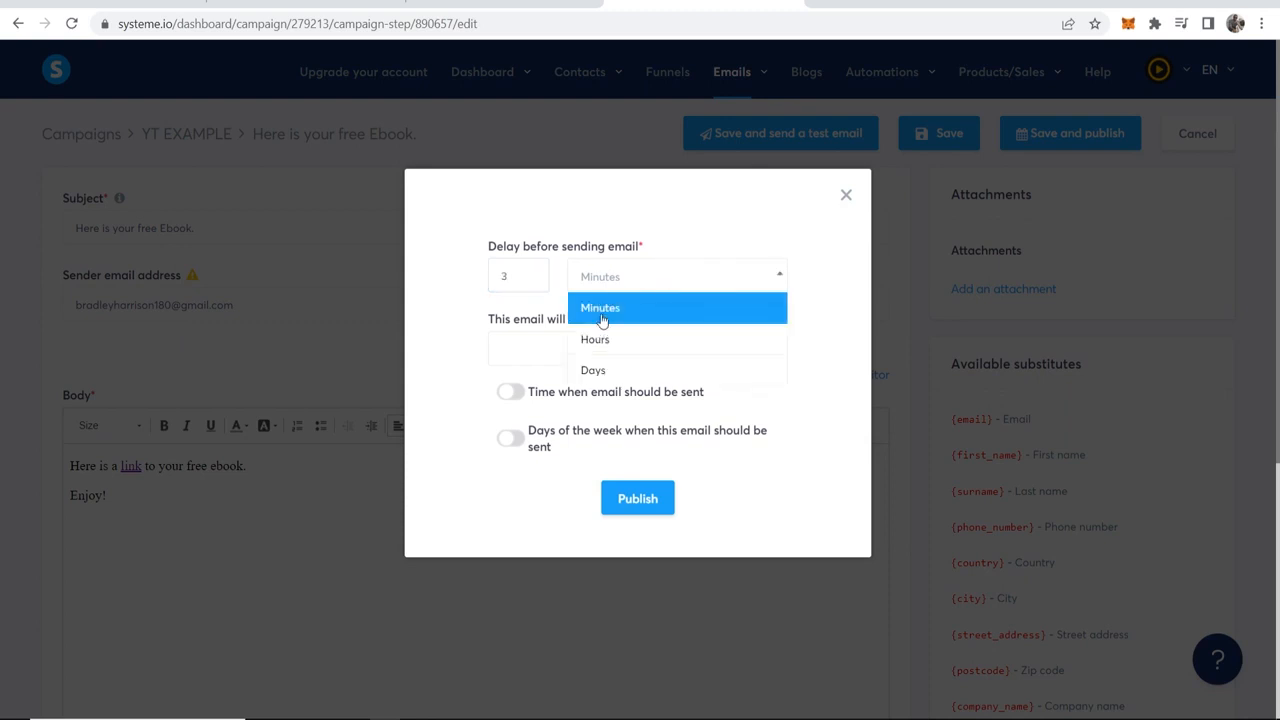
left_click(605, 312)
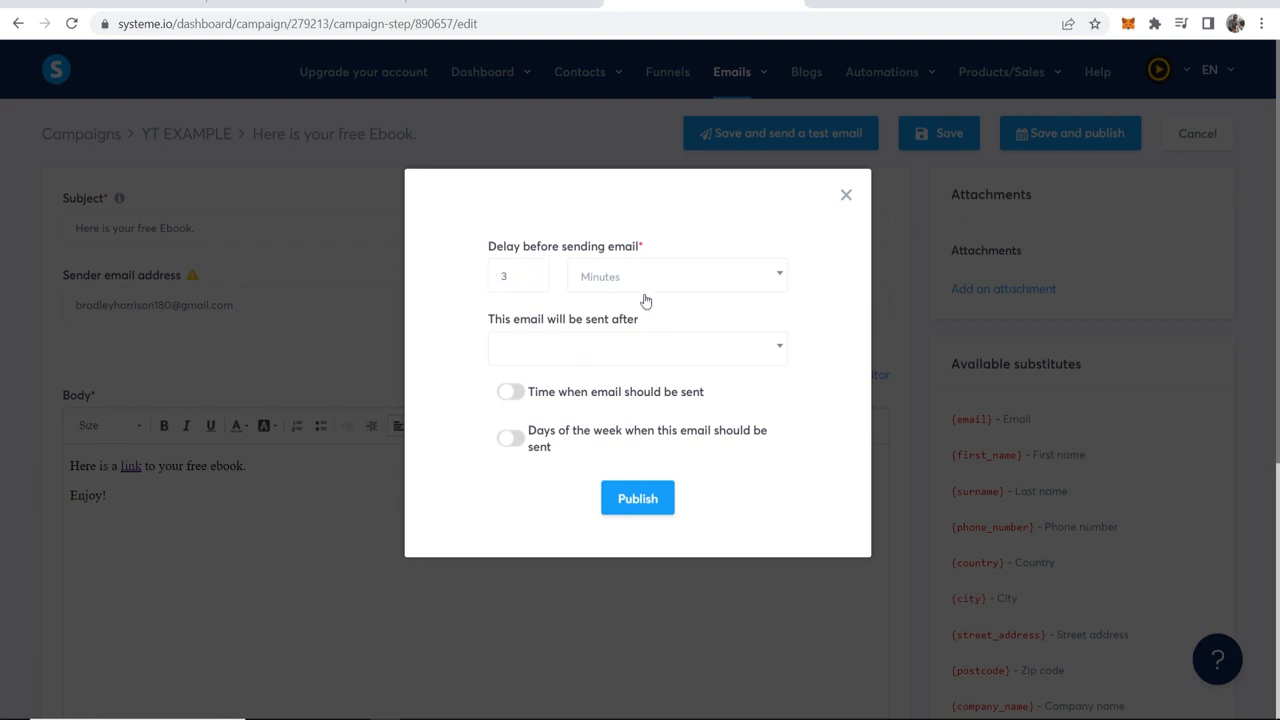
left_click(649, 501)
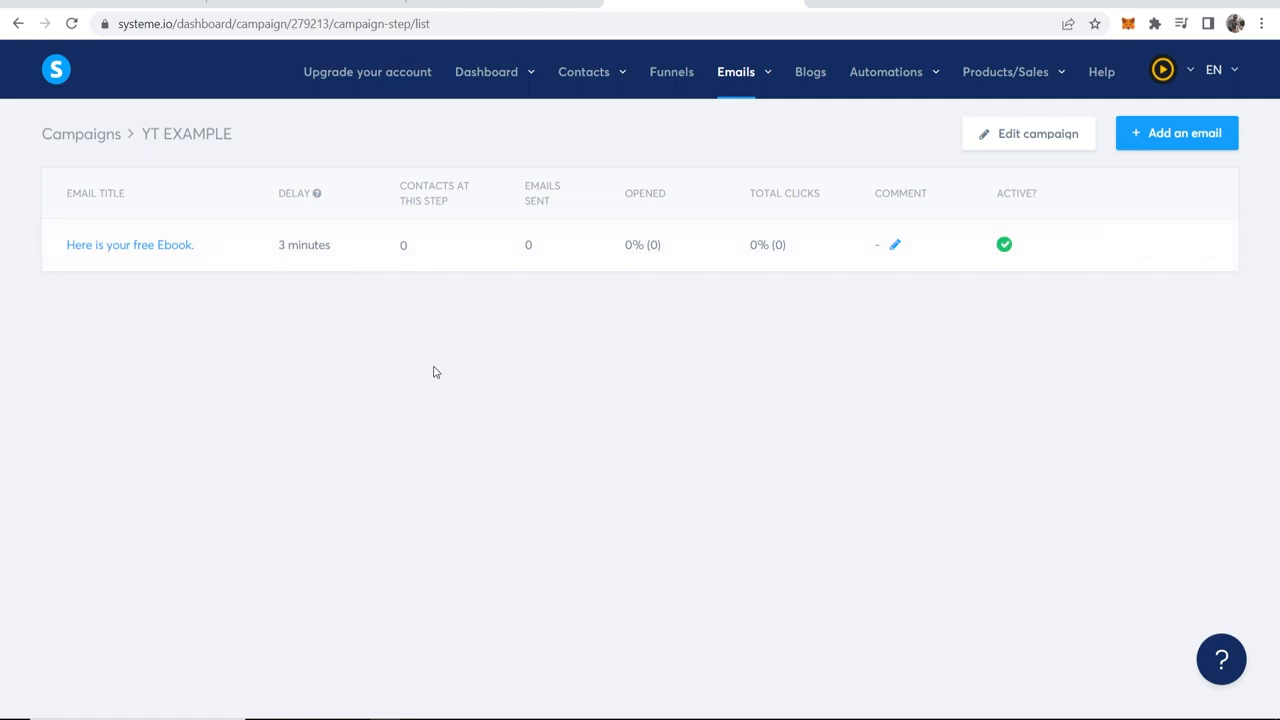
Step: Open the YT TUTORIAL funnel and add an automation rule to its thank you page with the "Funnel step form subscribed" trigger
left_click(670, 80)
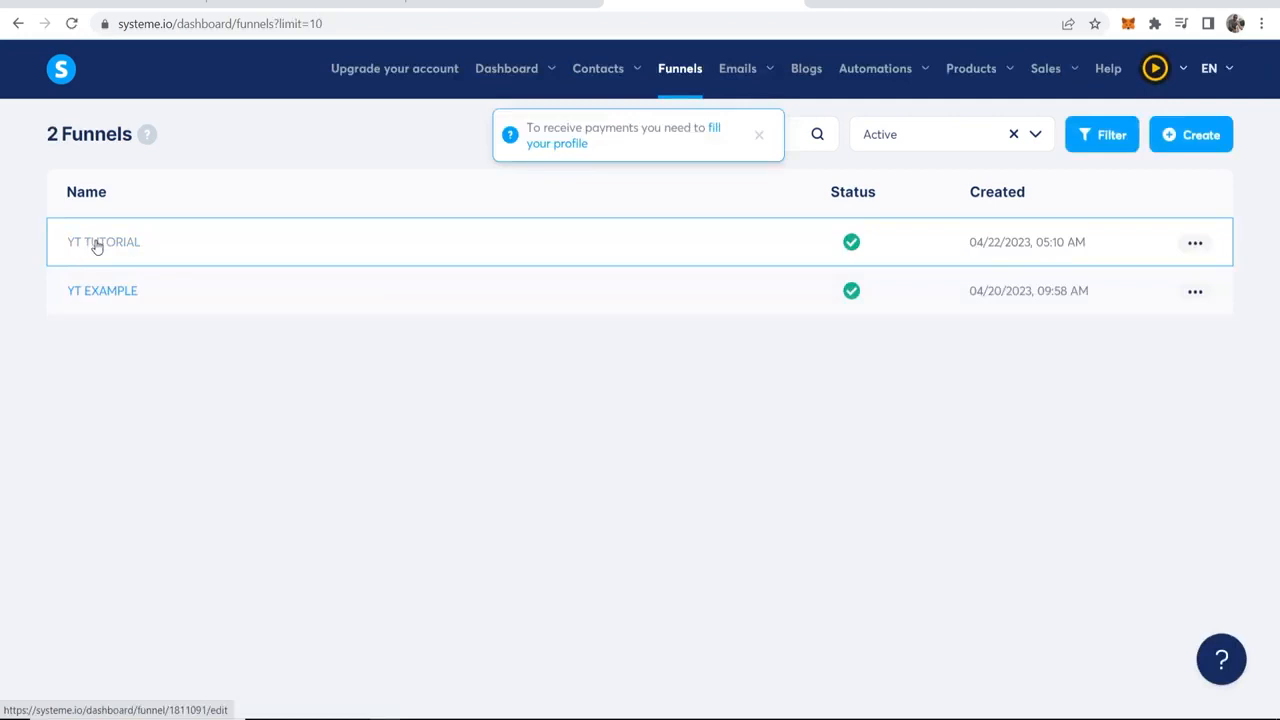
left_click(153, 241)
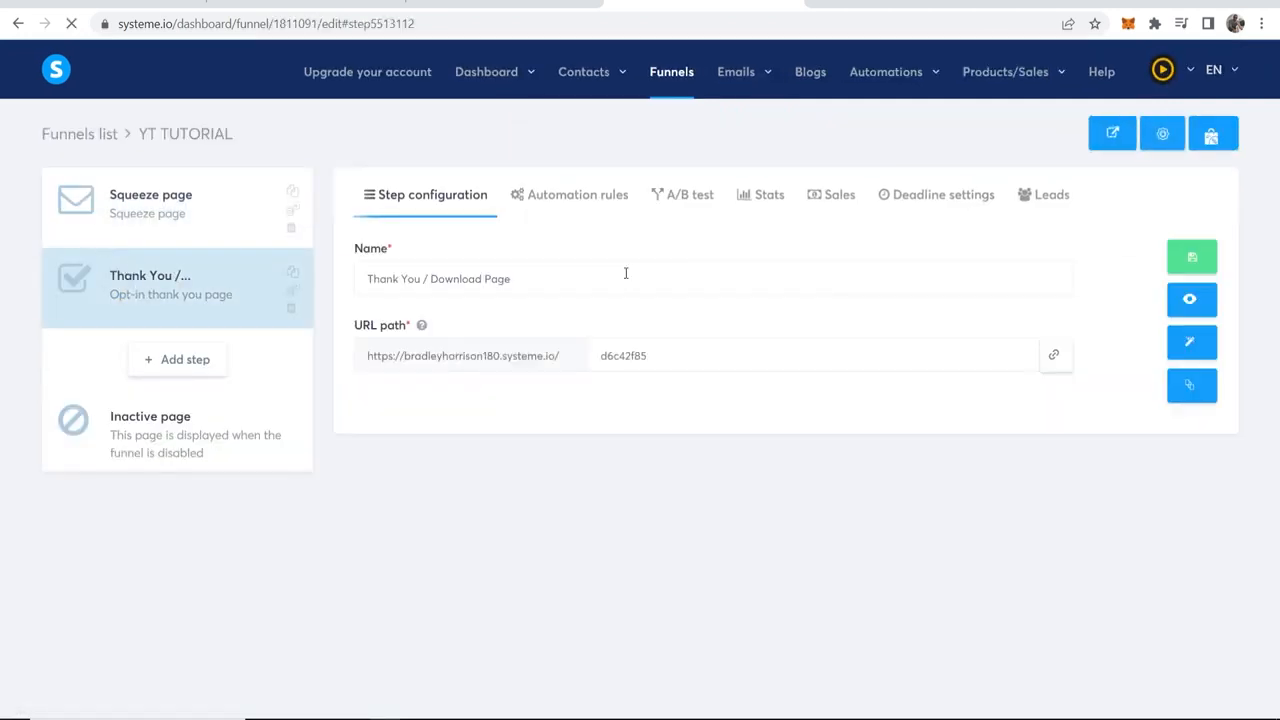
left_click(580, 206)
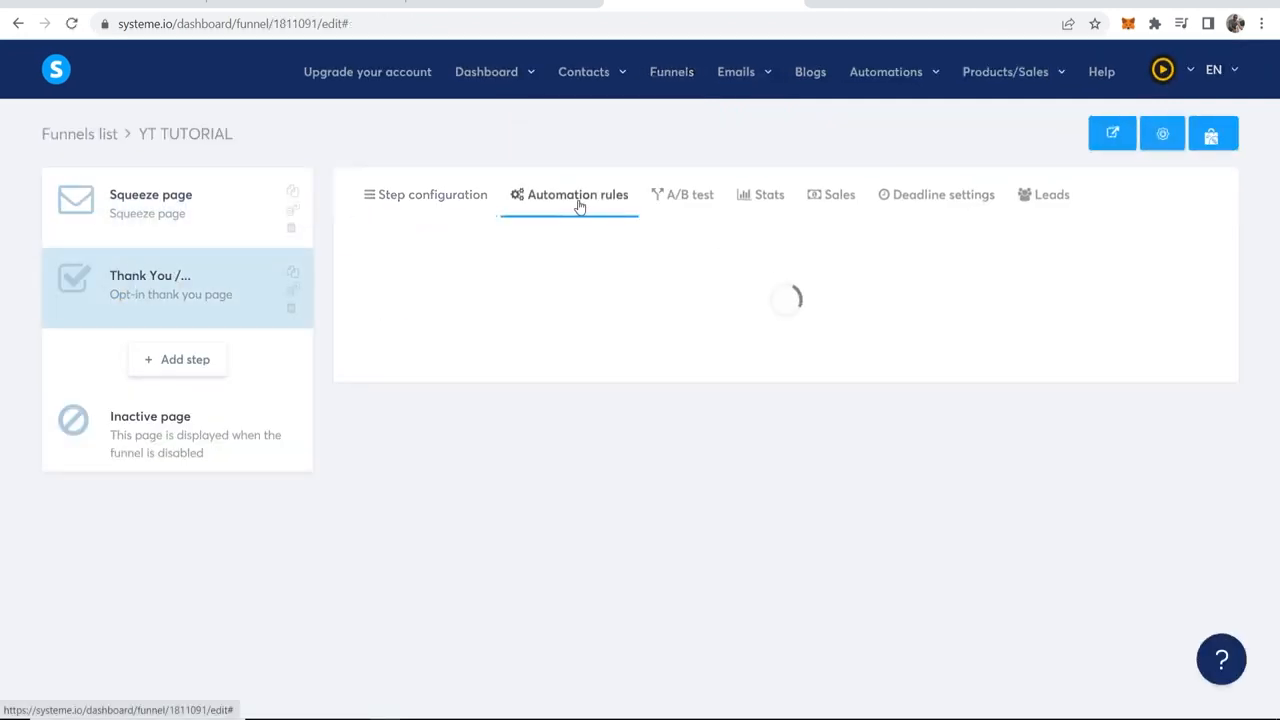
left_click(1190, 258)
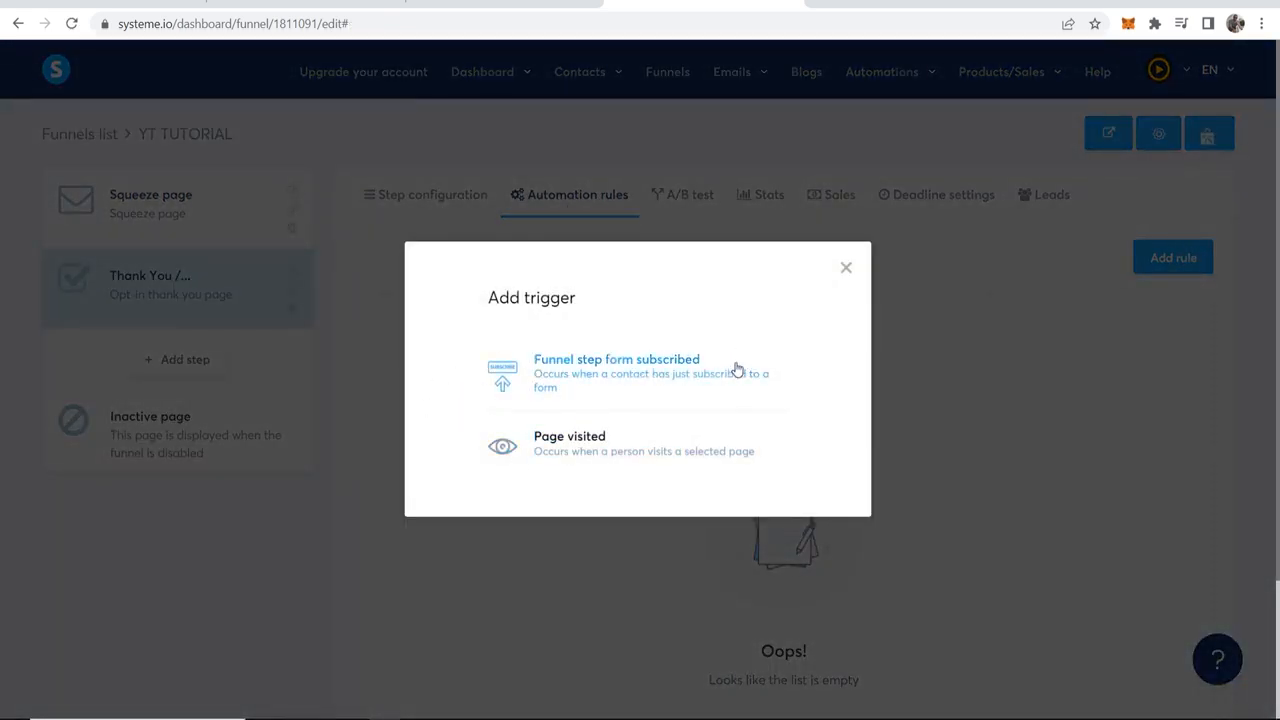
left_click(666, 378)
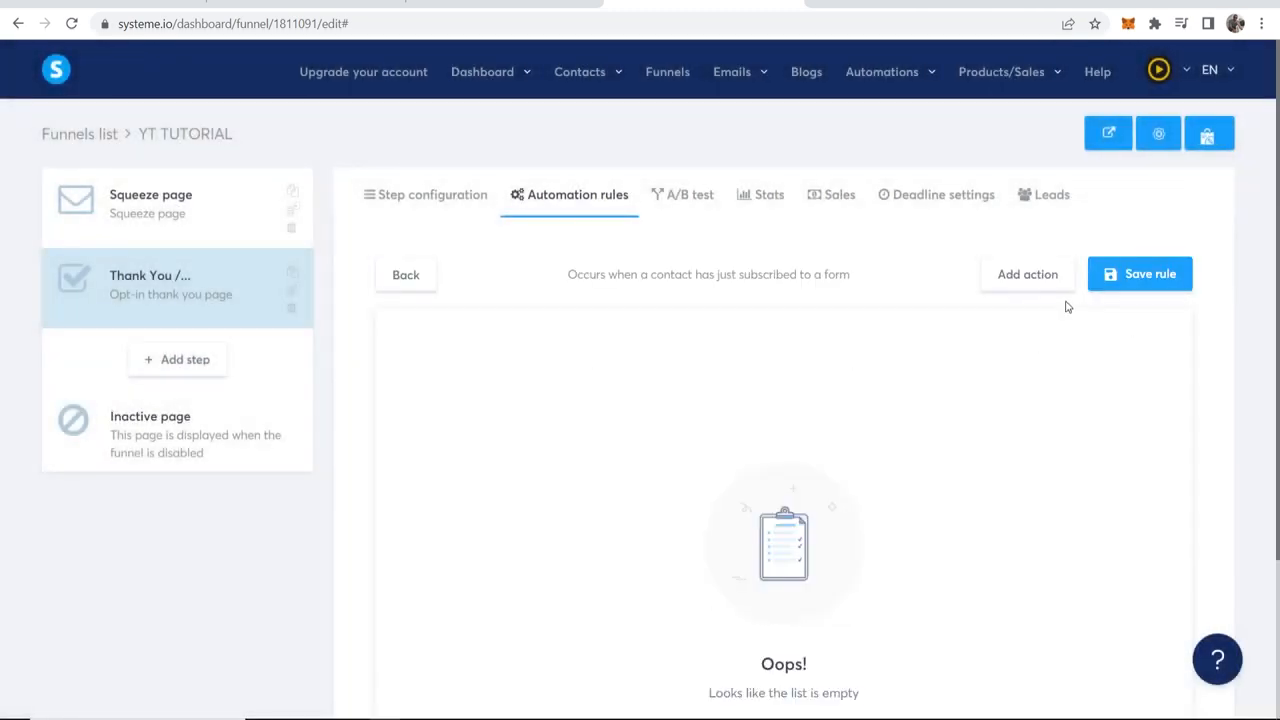
Step: Add a "Subscribe to campaign" action for the YT EXAMPLE campaign to the rule and save the rule
scroll(1064, 300, "down", 1)
left_click(1040, 190)
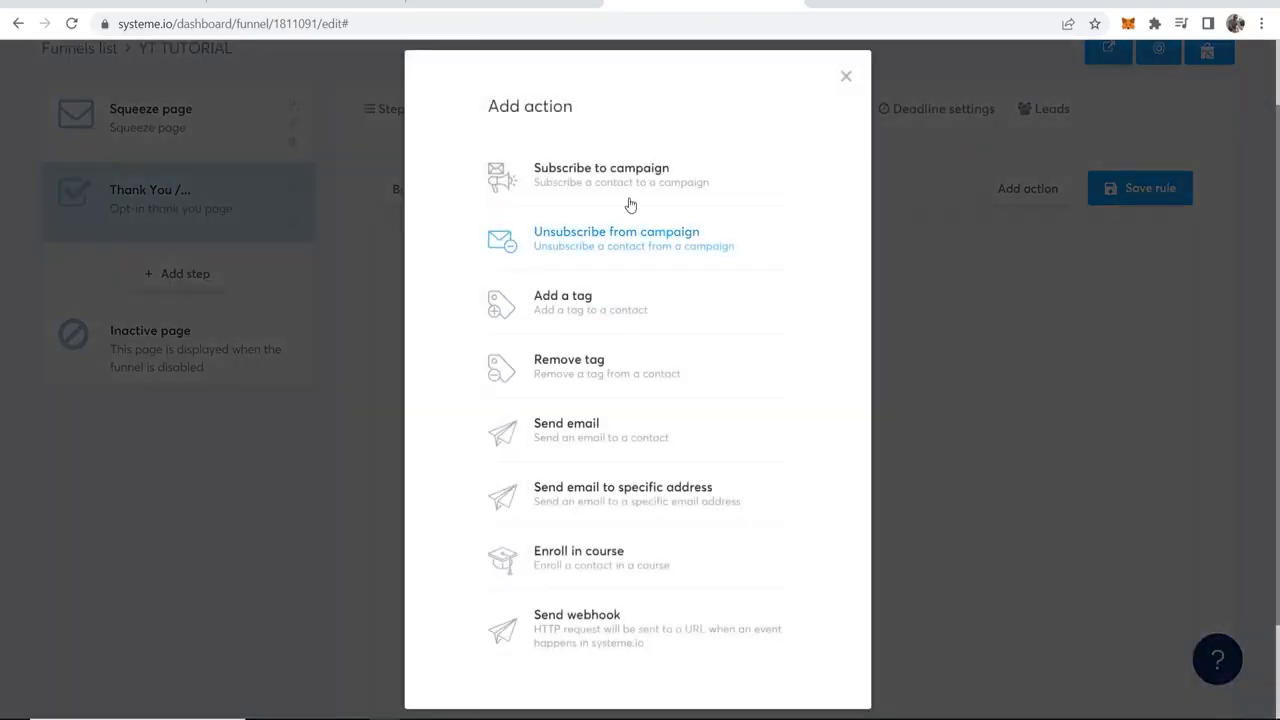
left_click(628, 190)
left_click(842, 372)
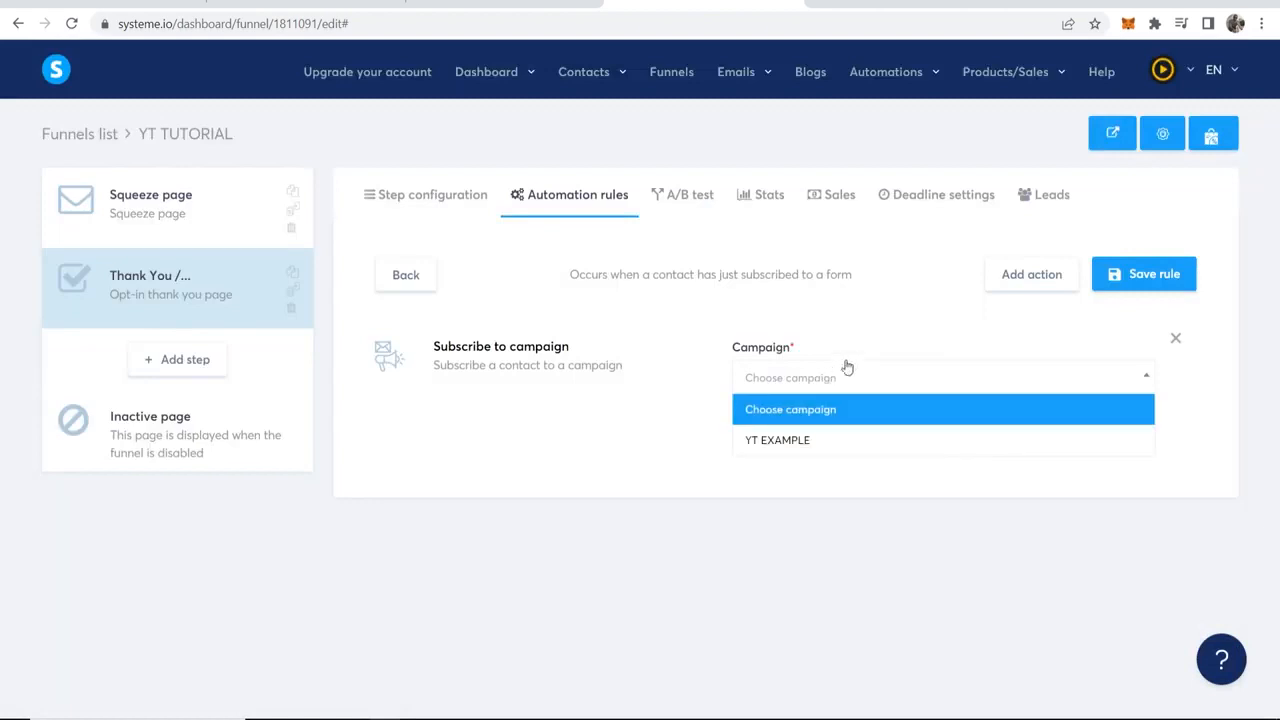
left_click(774, 438)
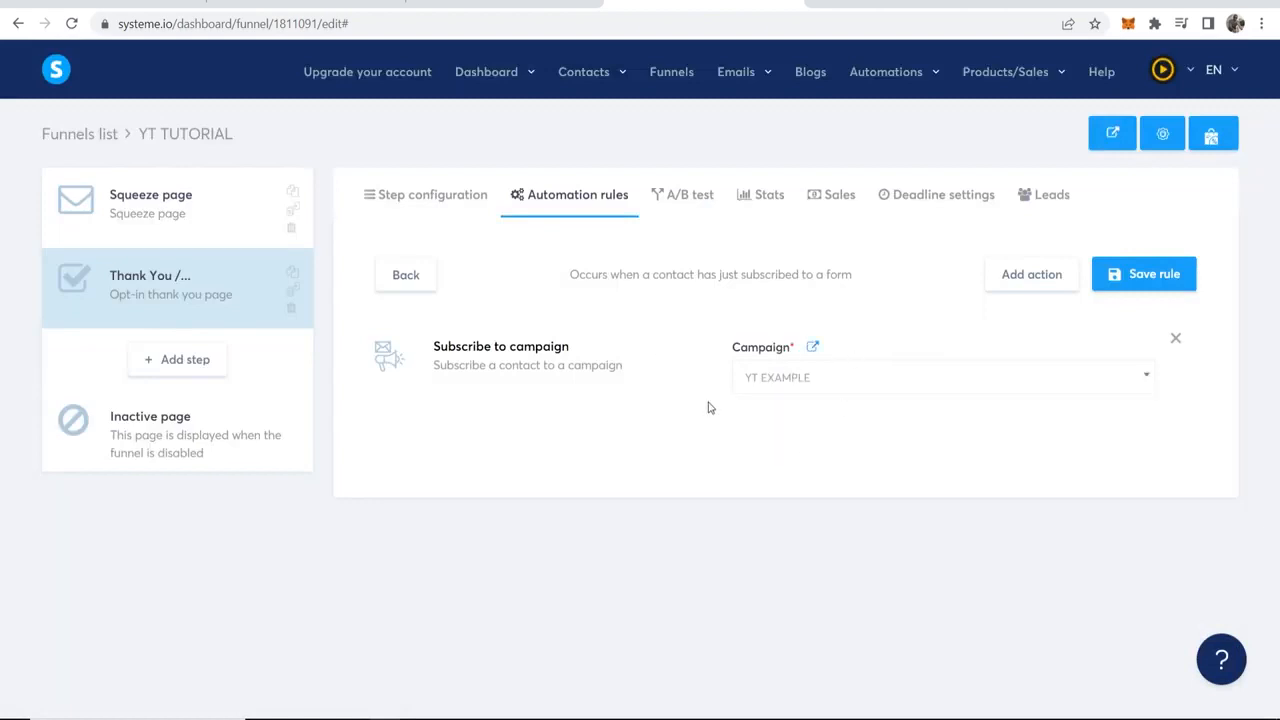
left_click(1150, 275)
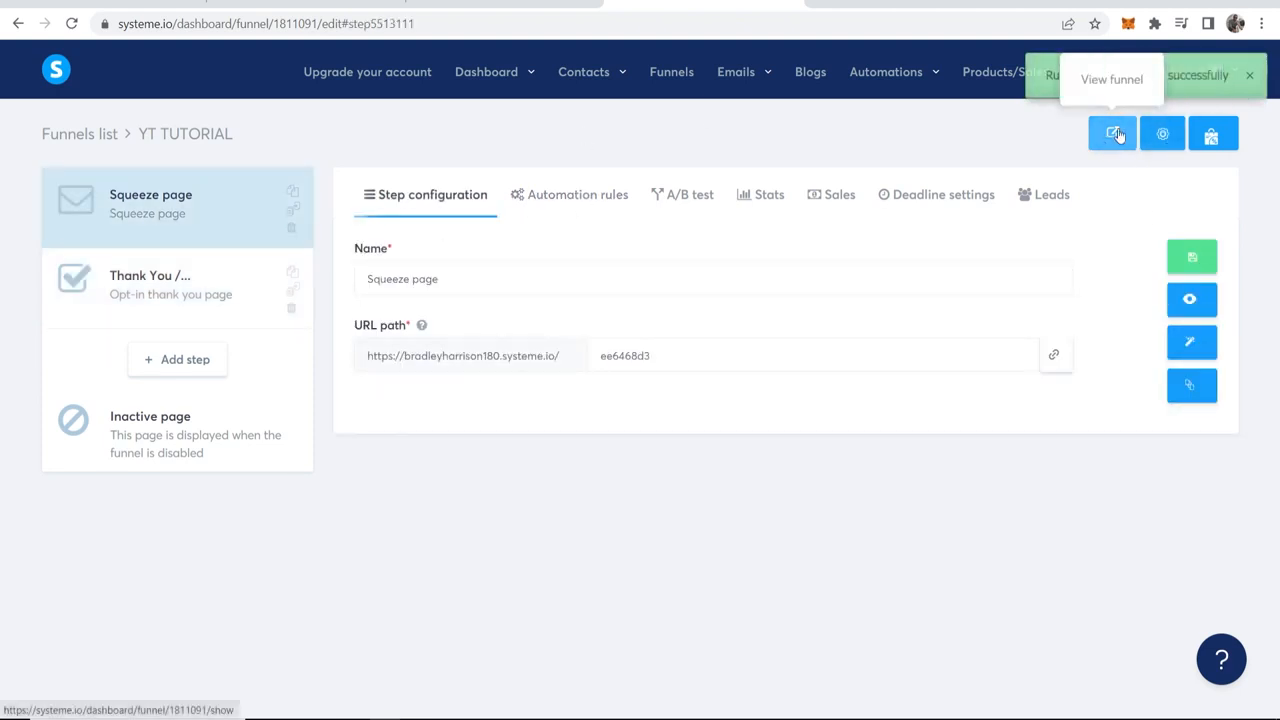
Step: View the live funnel and submit the squeeze page's opt-in form with a test first name and email address
left_click(1118, 135)
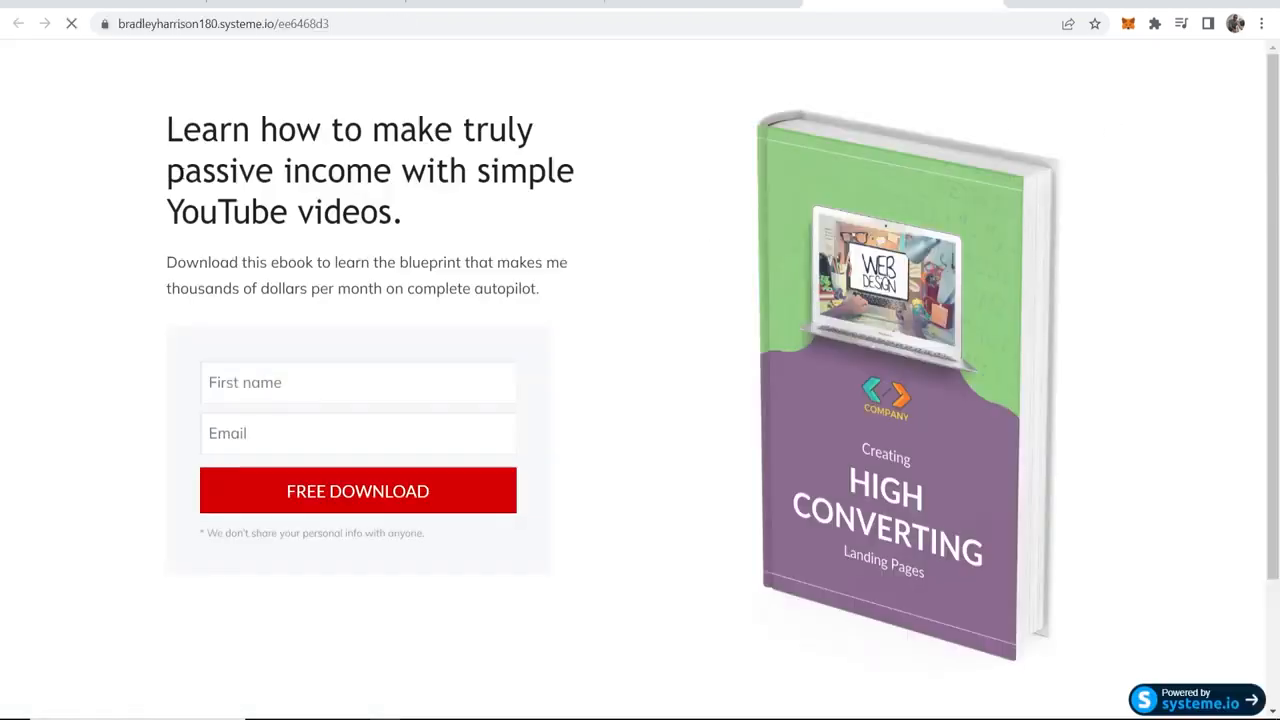
left_click_drag(168, 210, 404, 212)
left_click(329, 389)
left_click(329, 386)
left_click(318, 461)
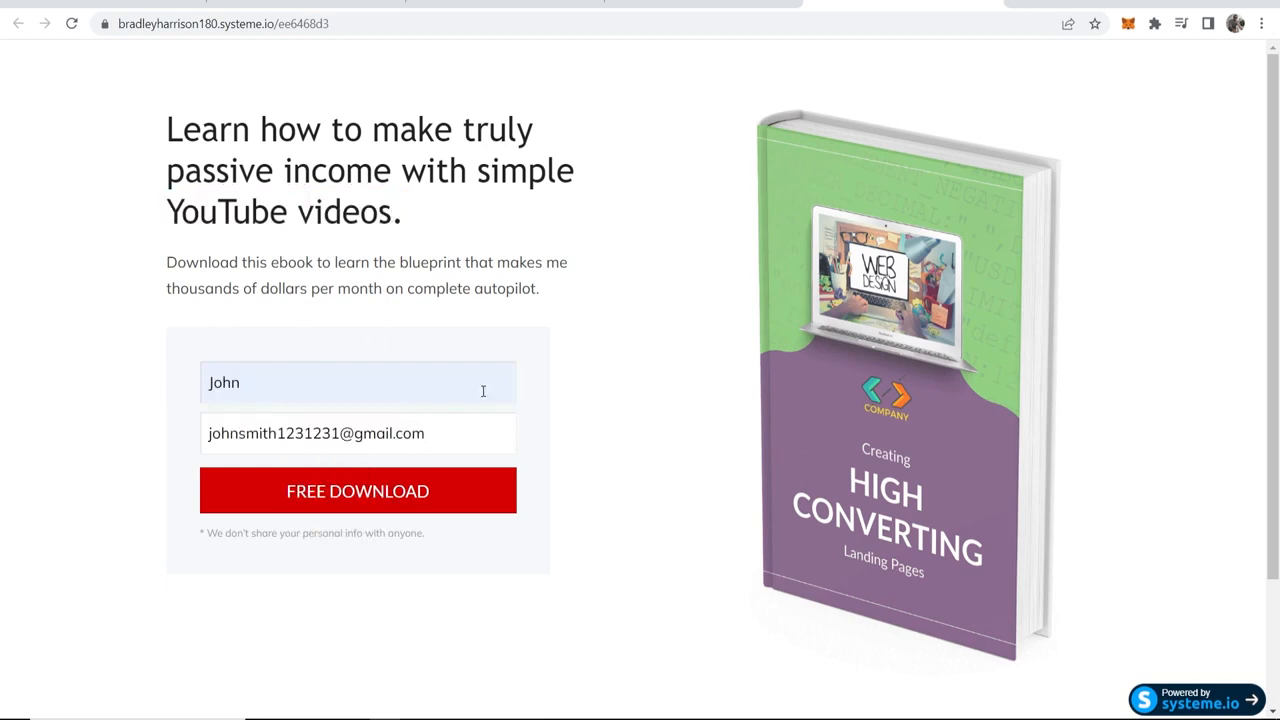
left_click(380, 489)
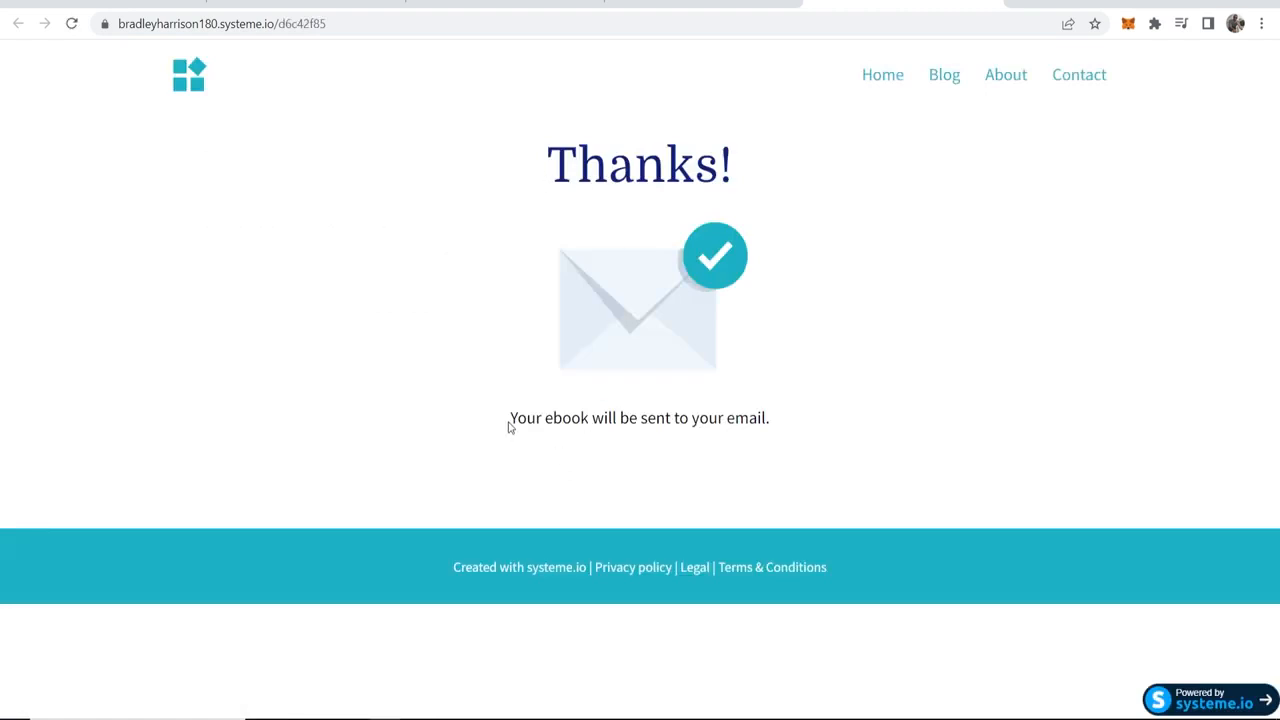
left_click_drag(508, 424, 820, 434)
left_click(557, 418)
Step: Return to the dashboard and check the YT EXAMPLE campaign's email count in the email campaigns list
left_click(697, 3)
mouse_move(584, 86)
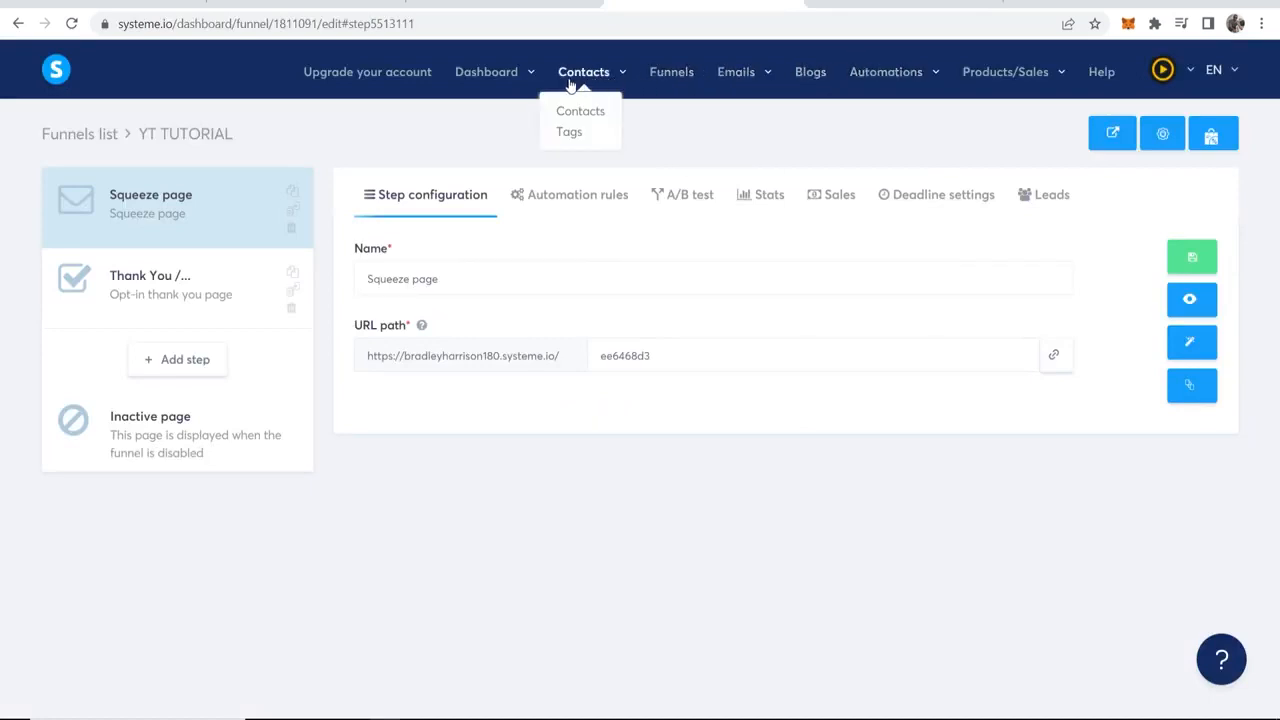
mouse_move(738, 78)
left_click(735, 132)
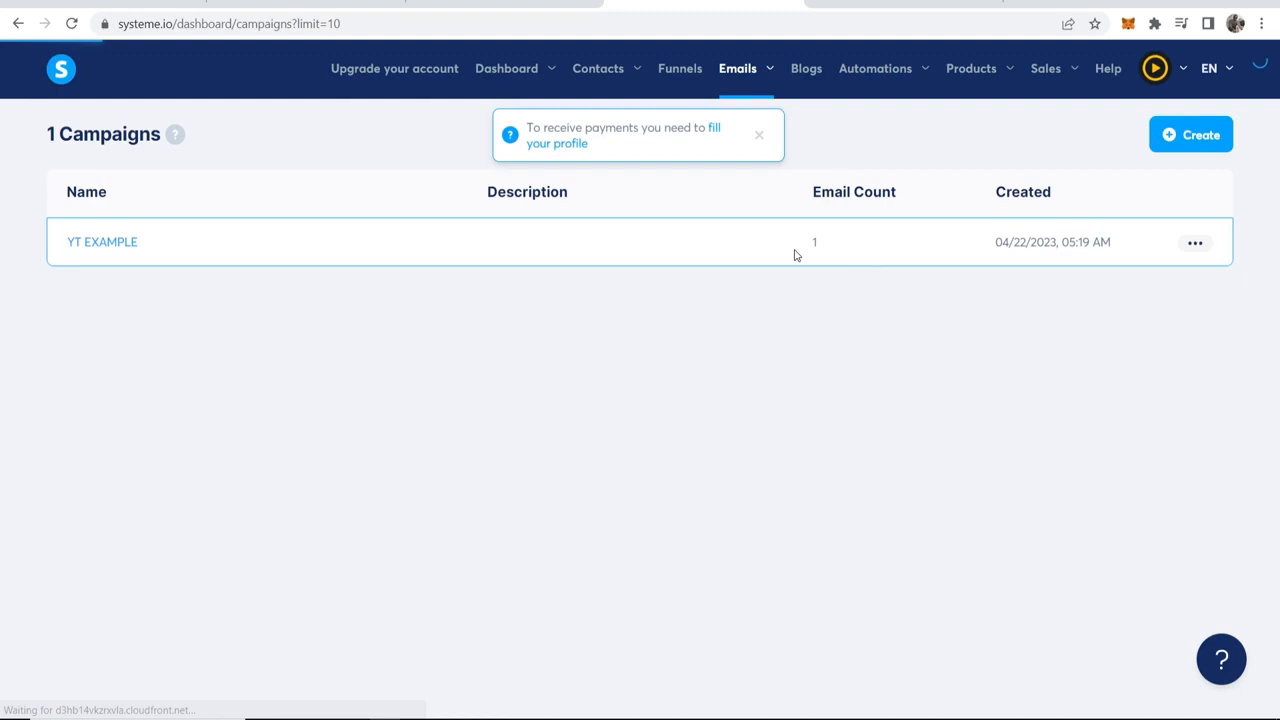
left_click_drag(799, 251, 826, 246)
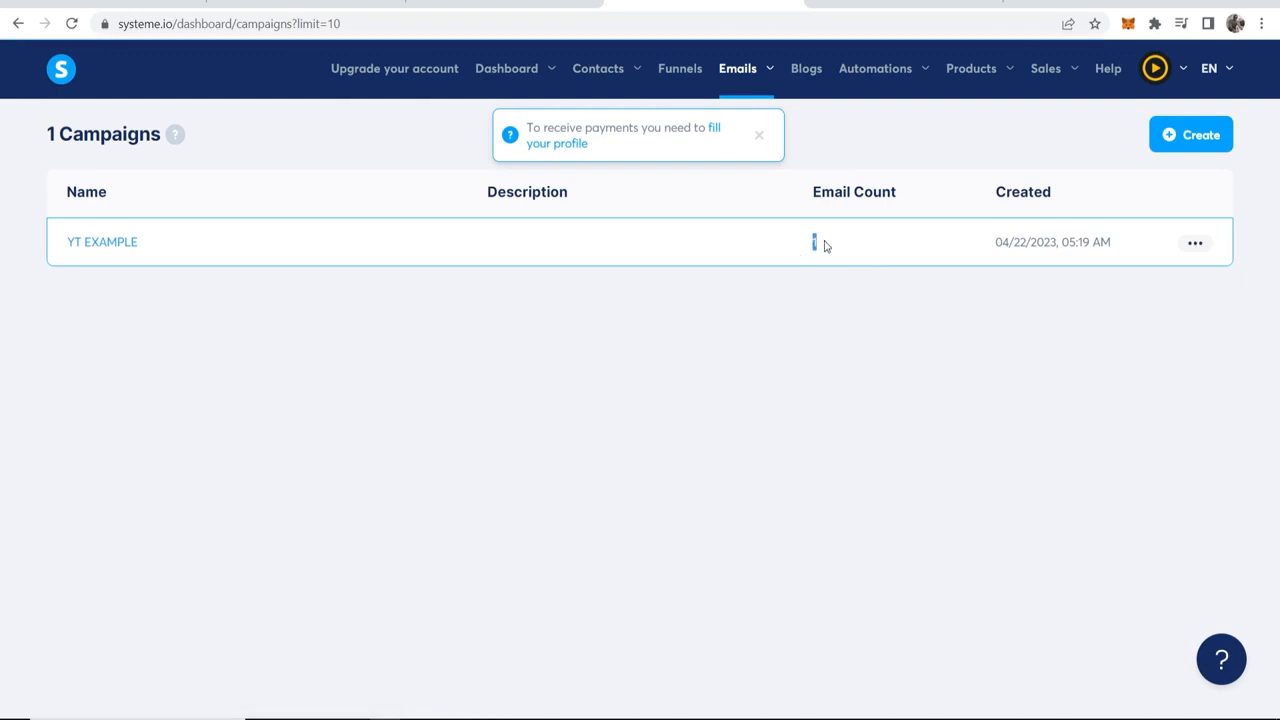
left_click(826, 246)
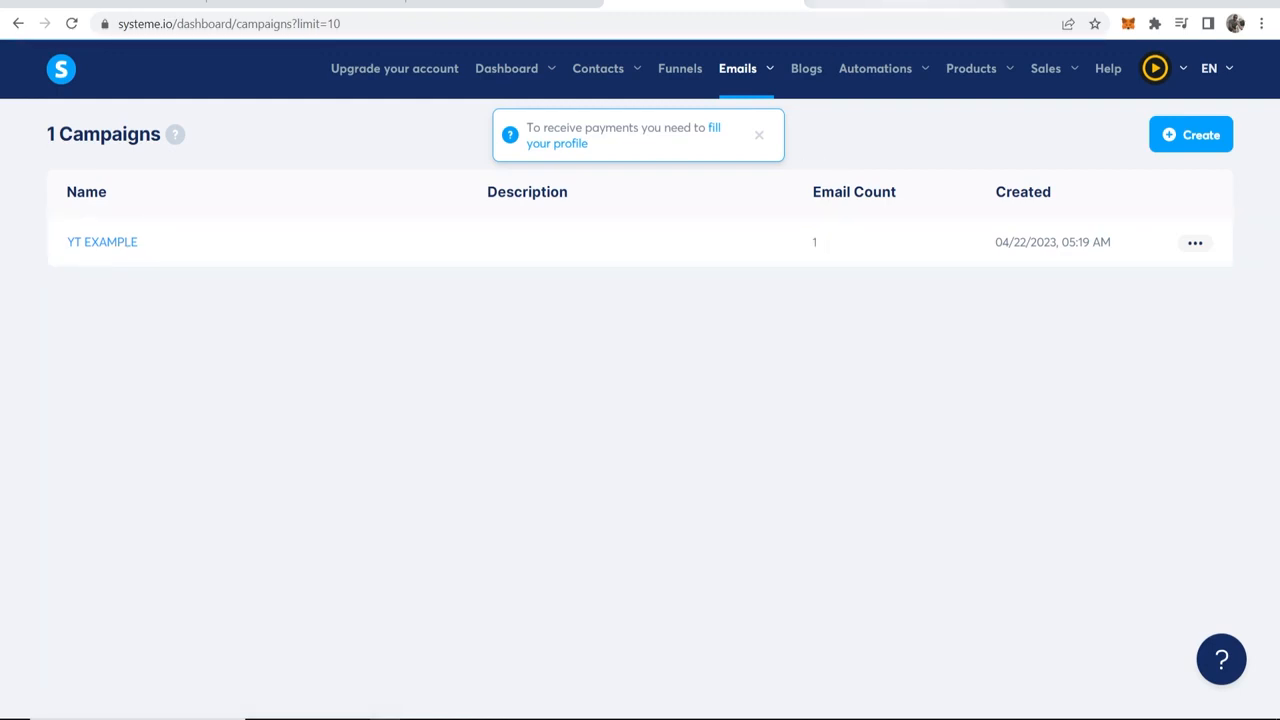
left_click(880, 3)
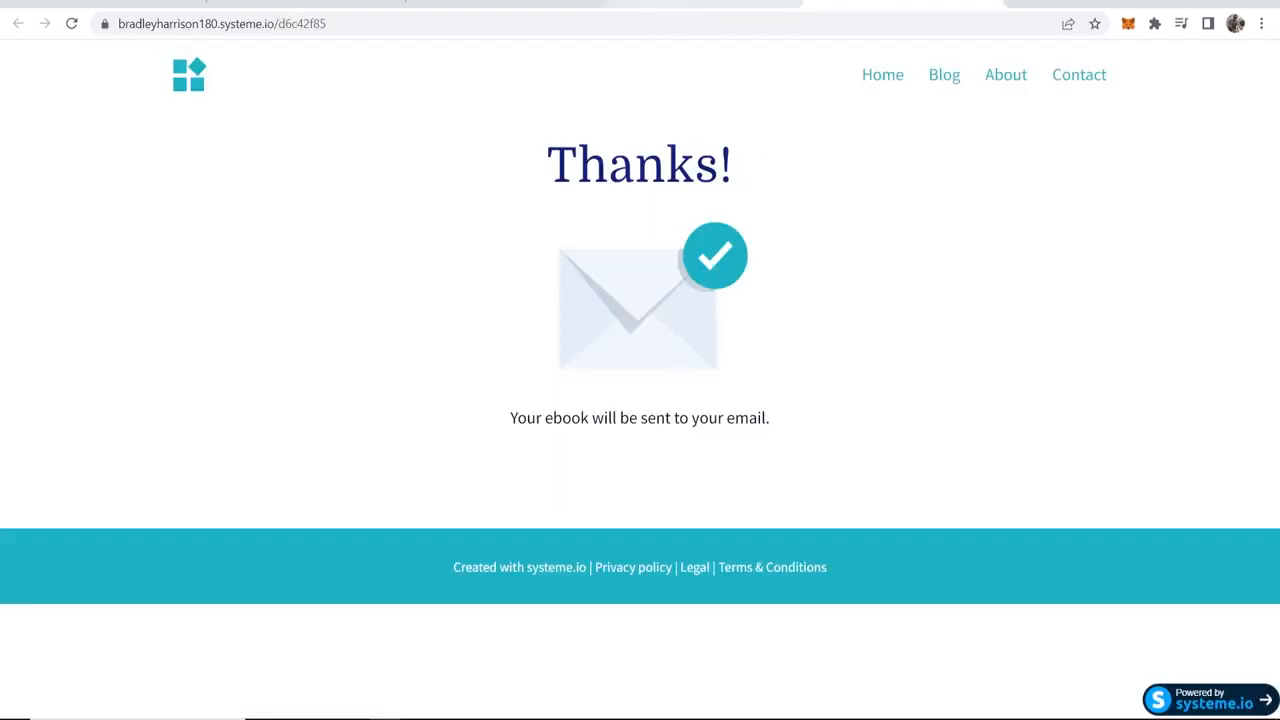
left_click(690, 3)
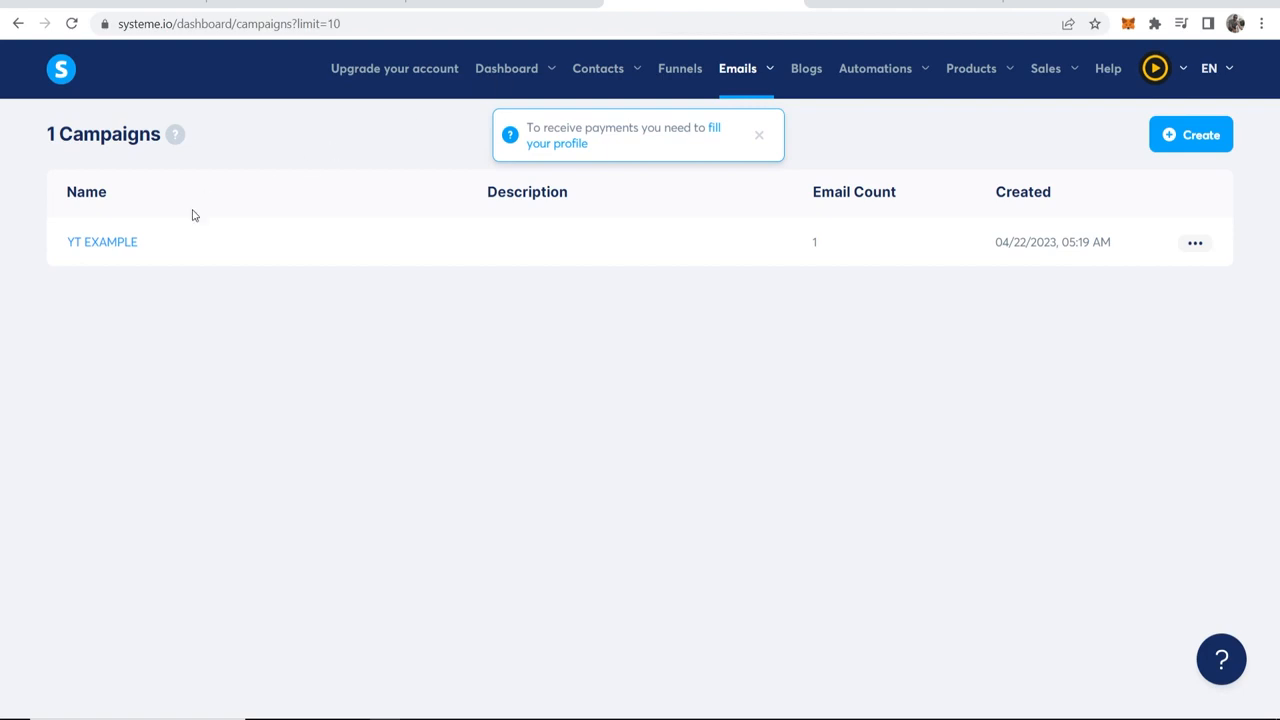